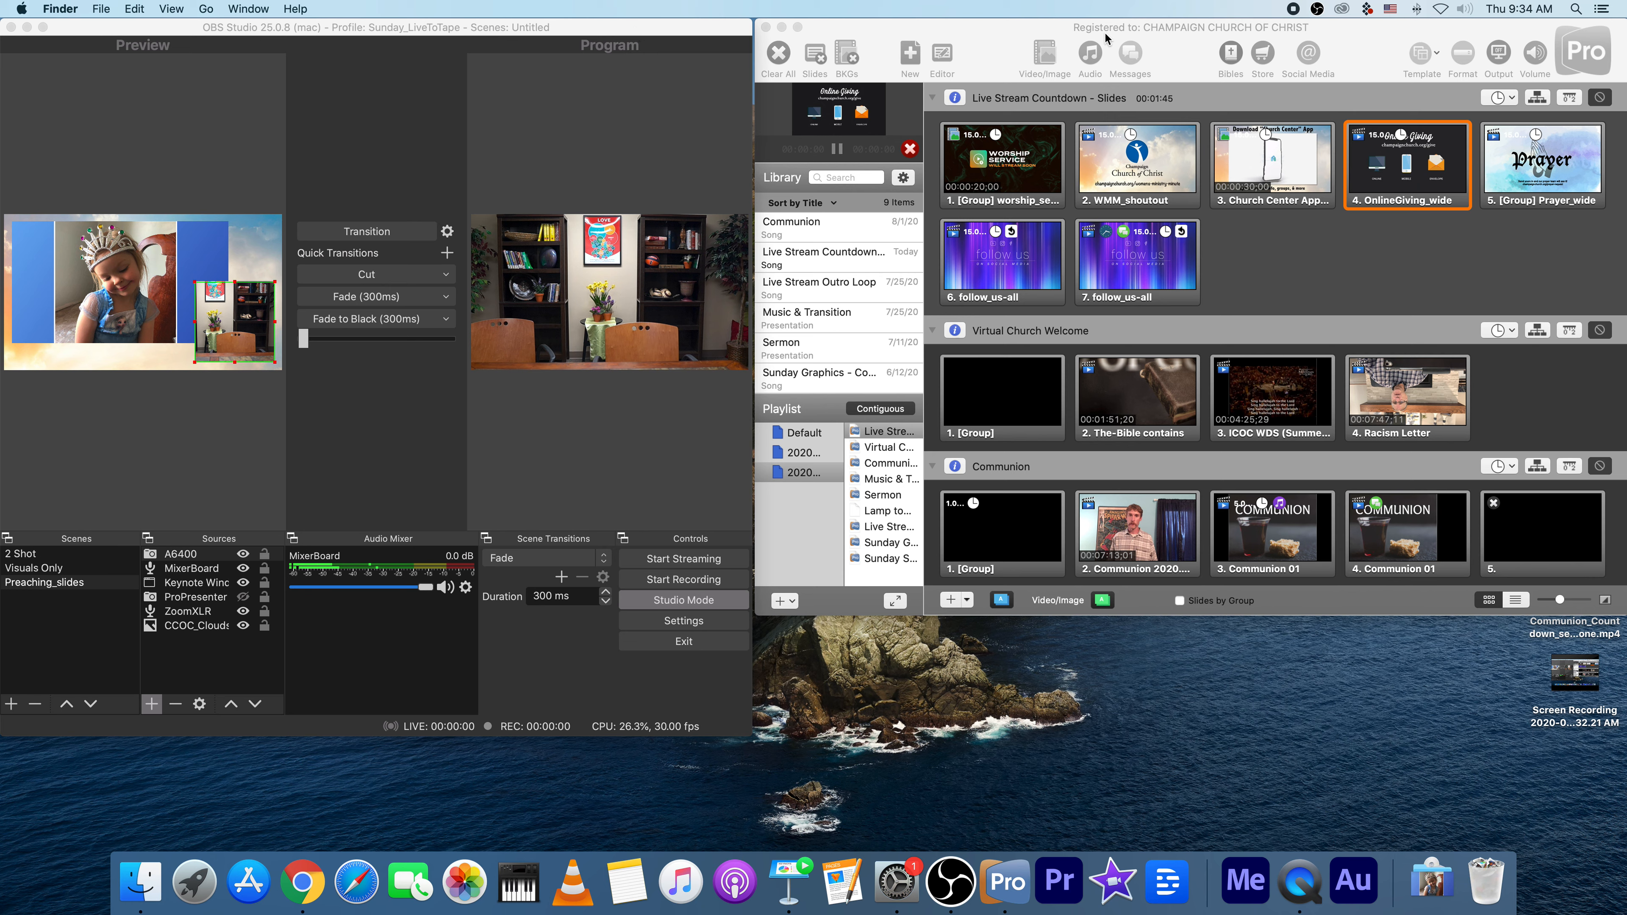
Transition the program output back and forth between the 2 Shot and Preaching_slides scenes, ending with Preaching_slides live
left_click(389, 33)
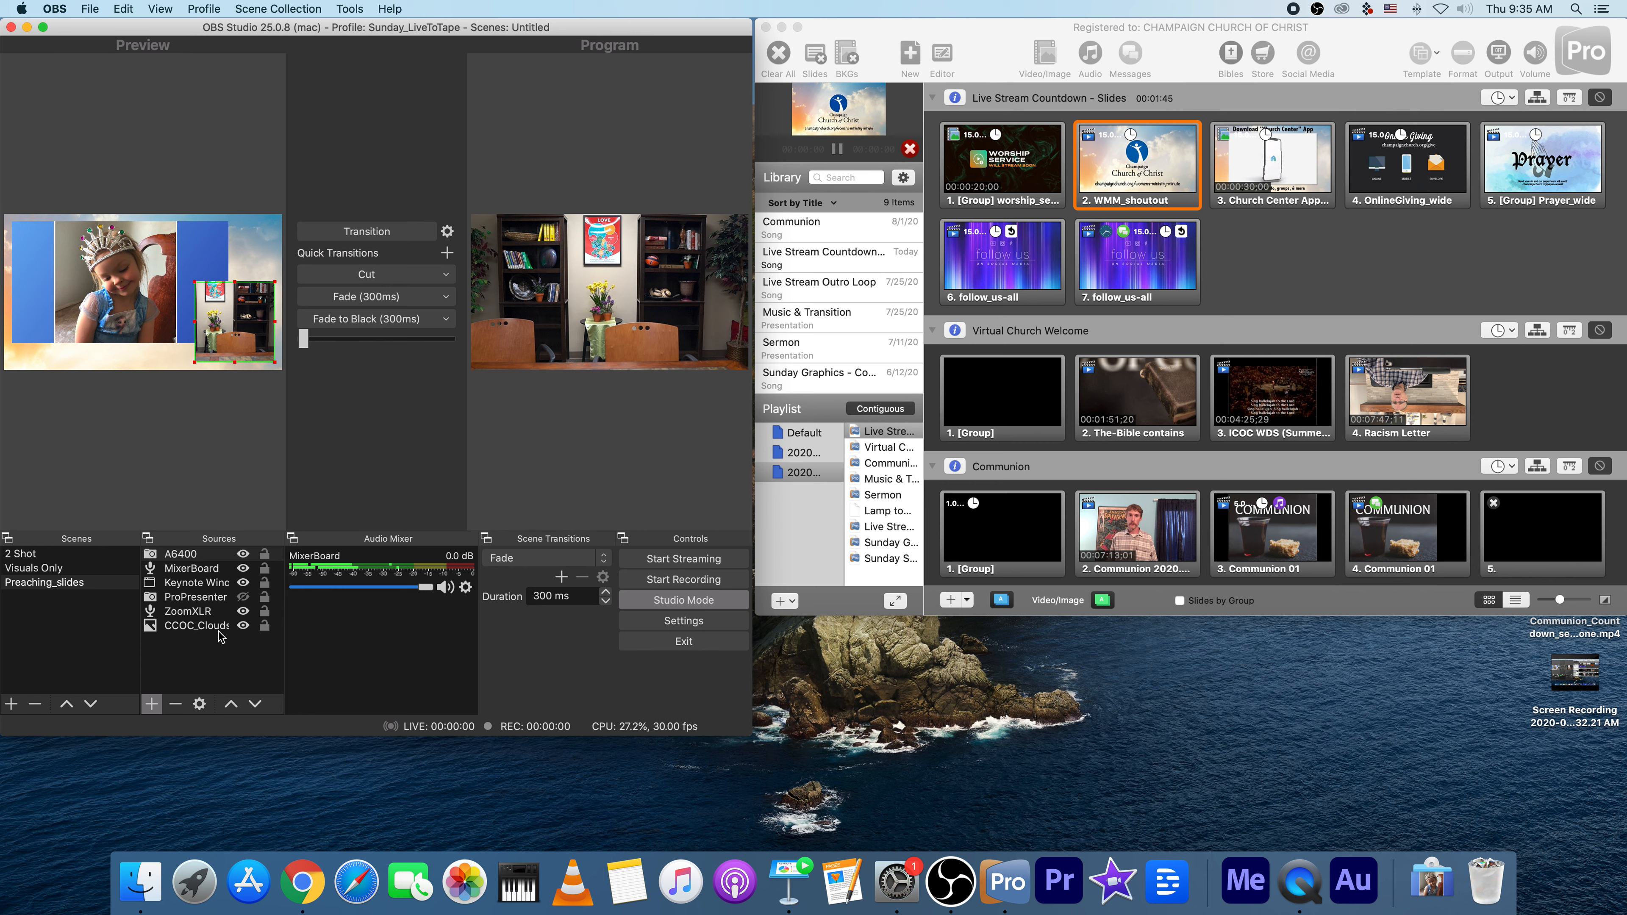
left_click(358, 233)
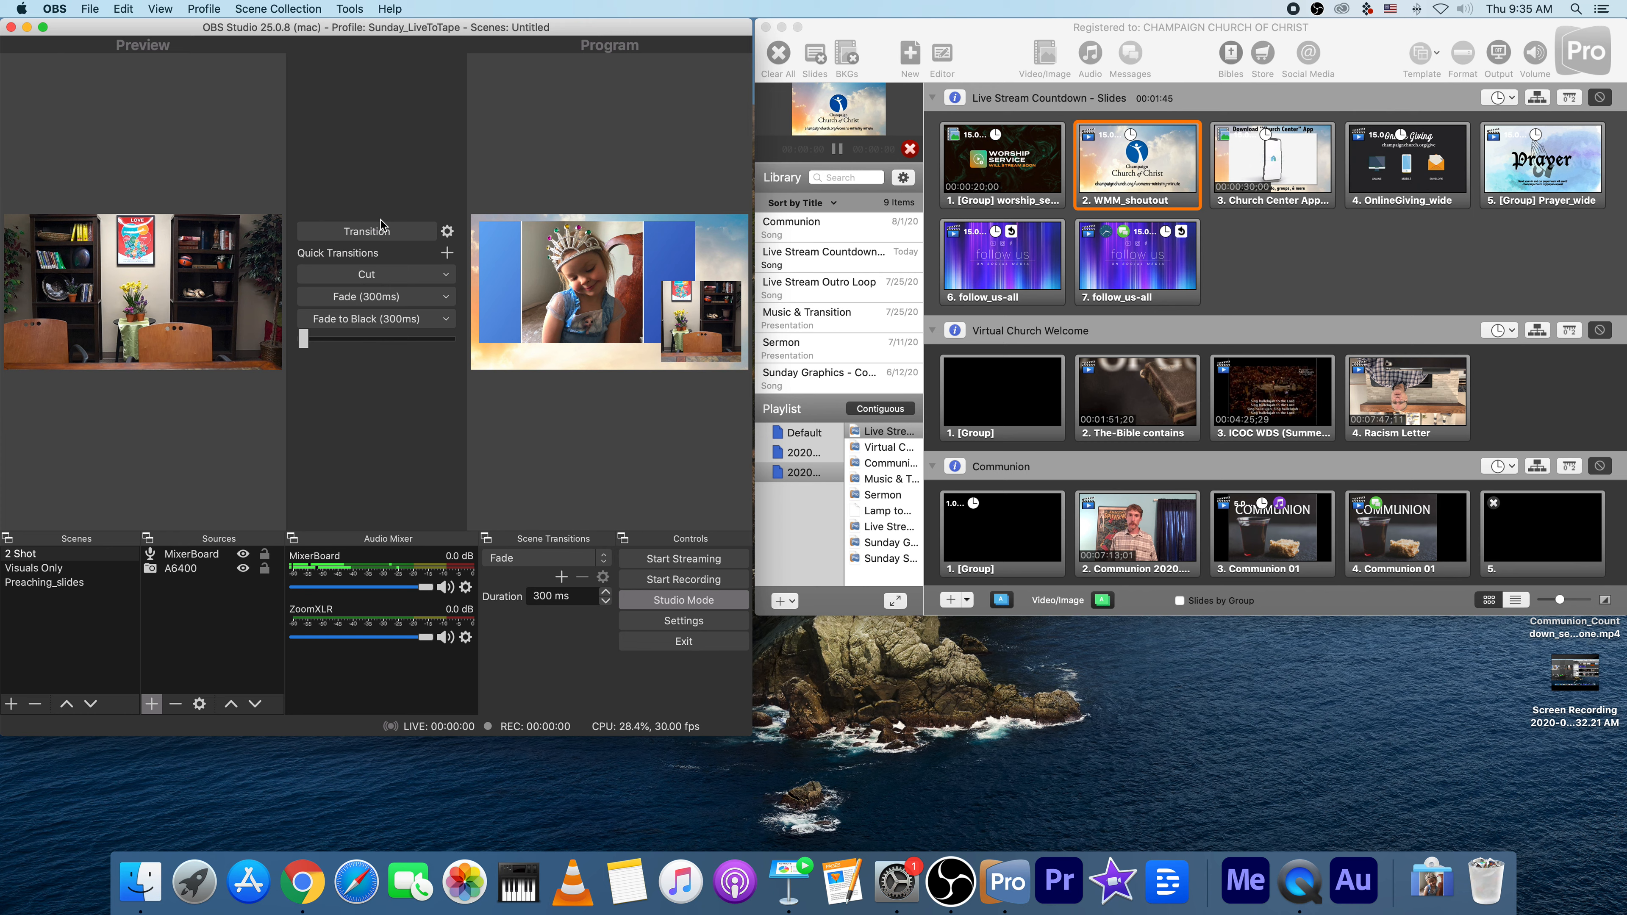
left_click(355, 233)
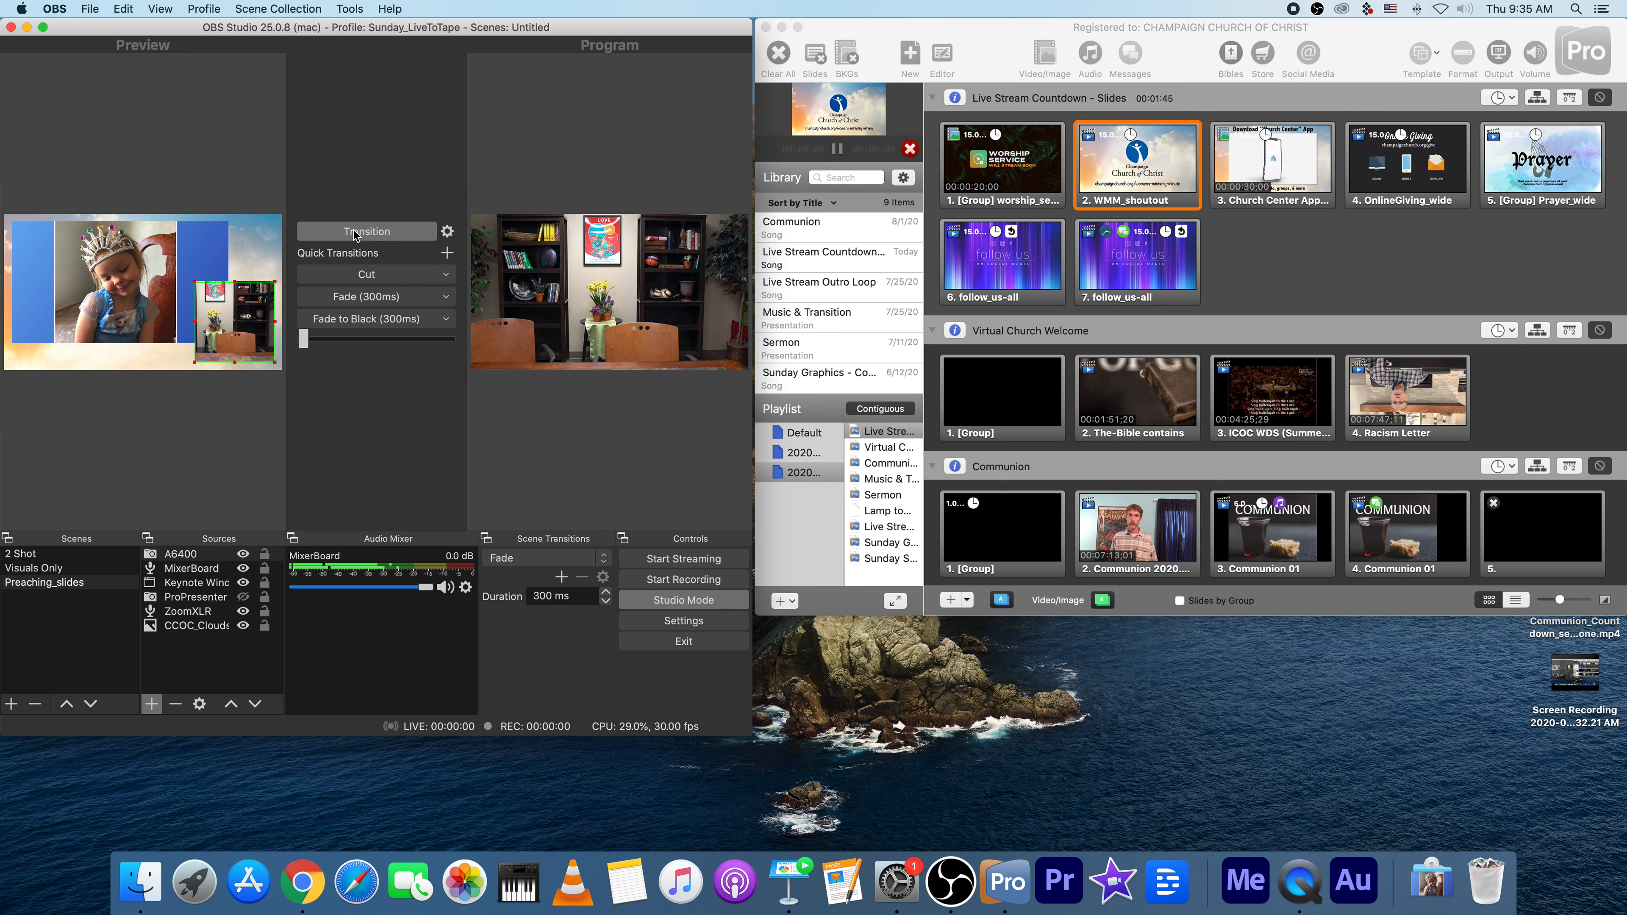
left_click(356, 232)
left_click(355, 232)
left_click(356, 233)
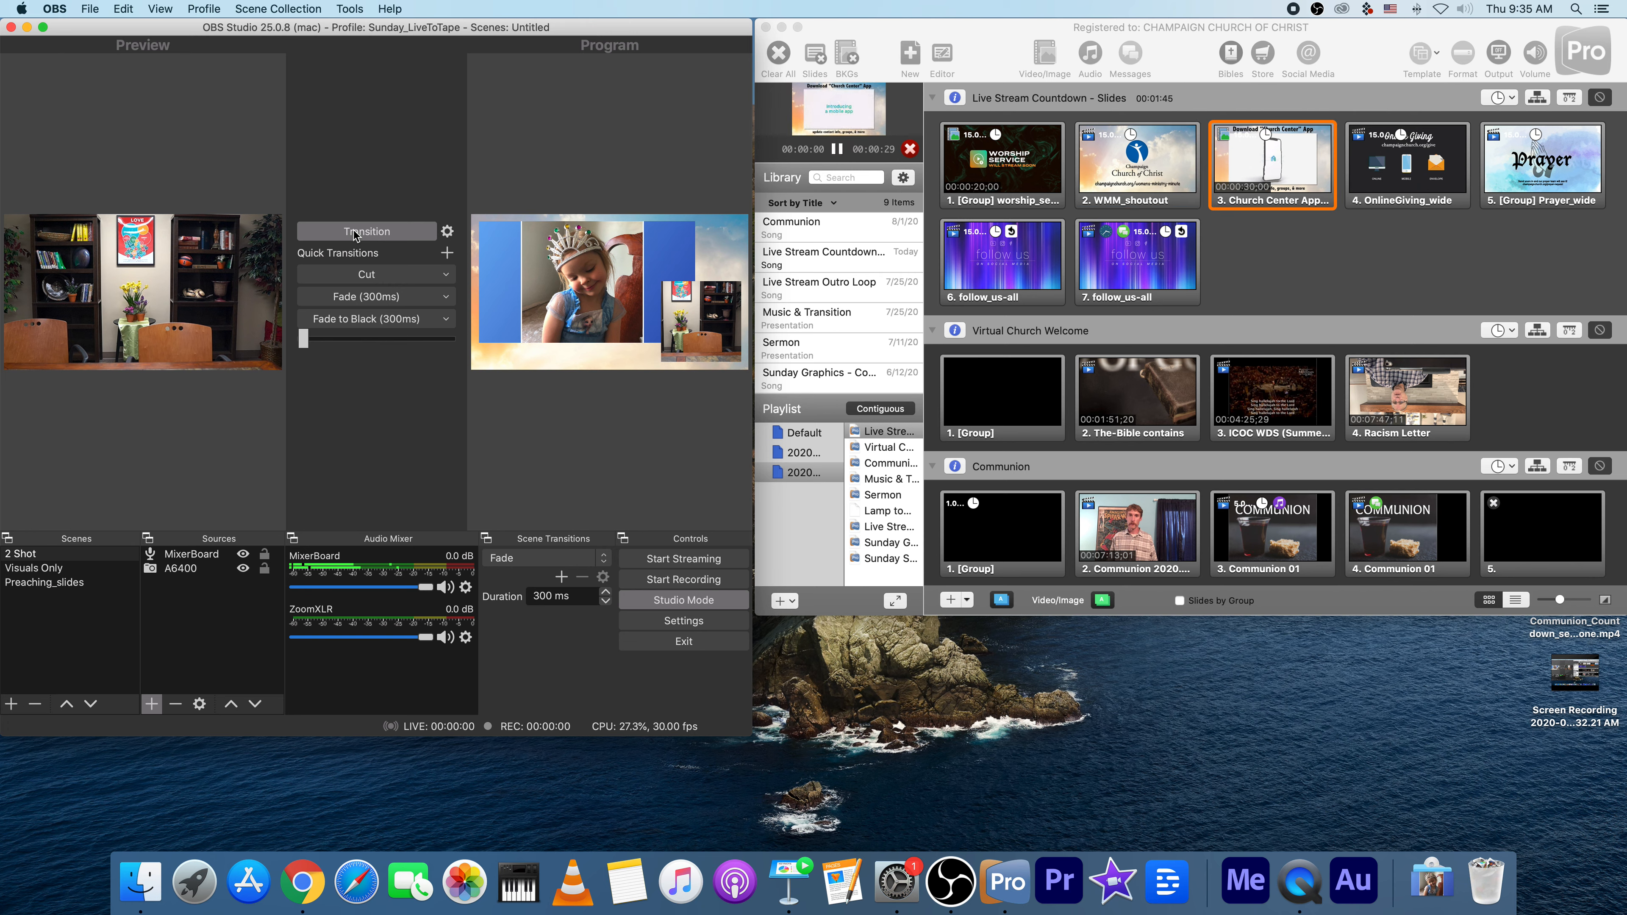
Transition the Visuals Only scene to the program output, followed by the 2 Shot scene
left_click(69, 569)
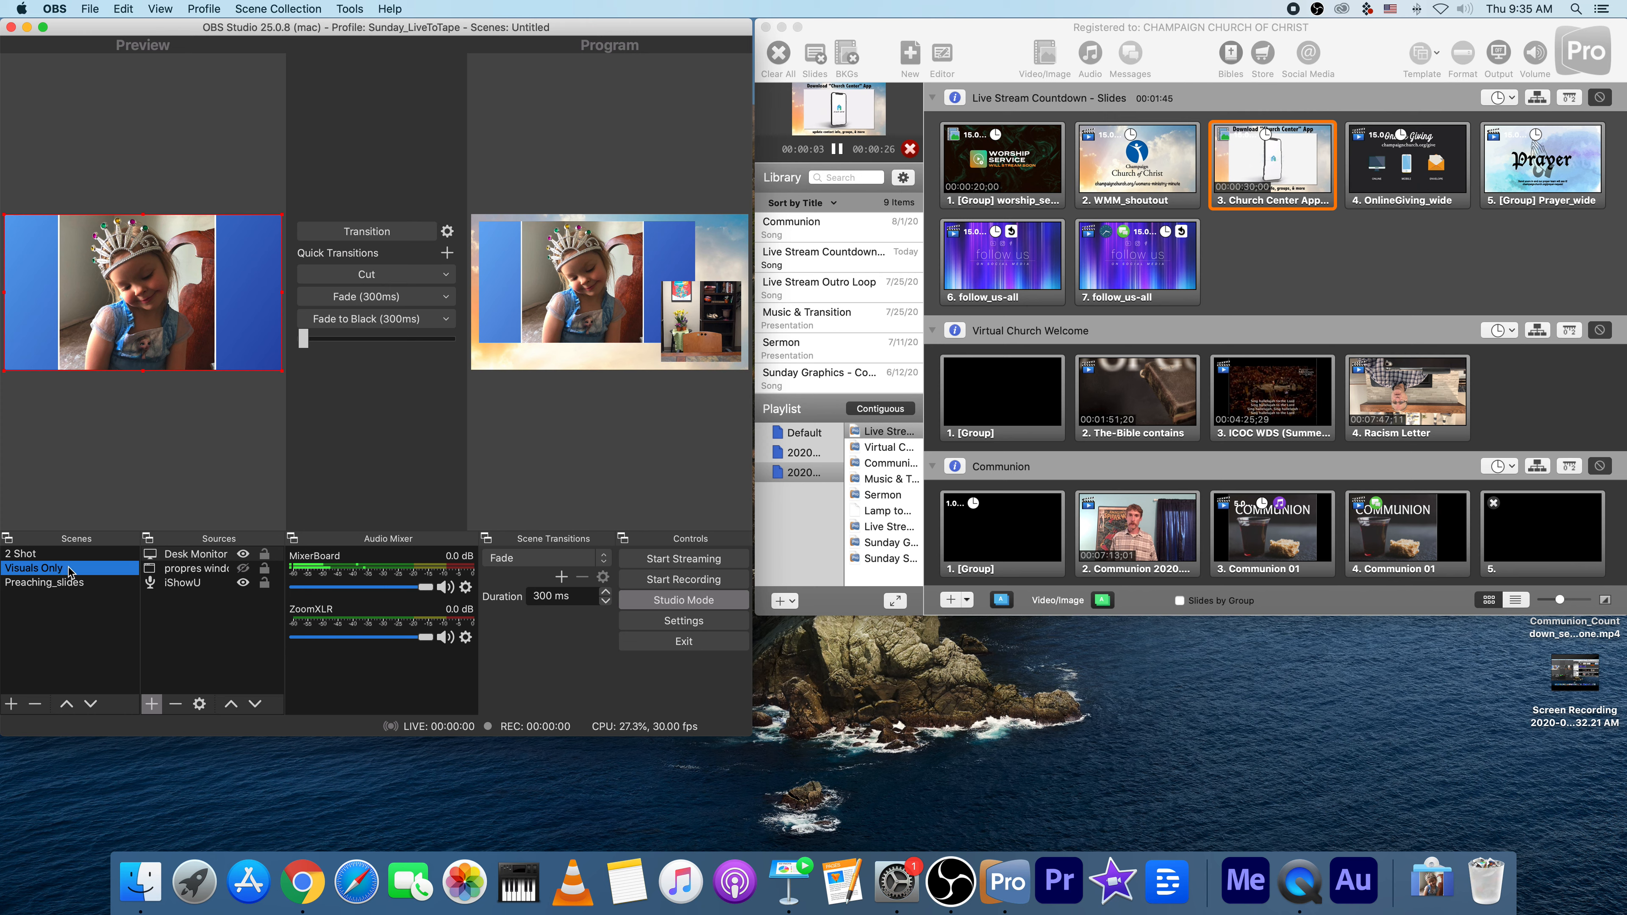
left_click(415, 232)
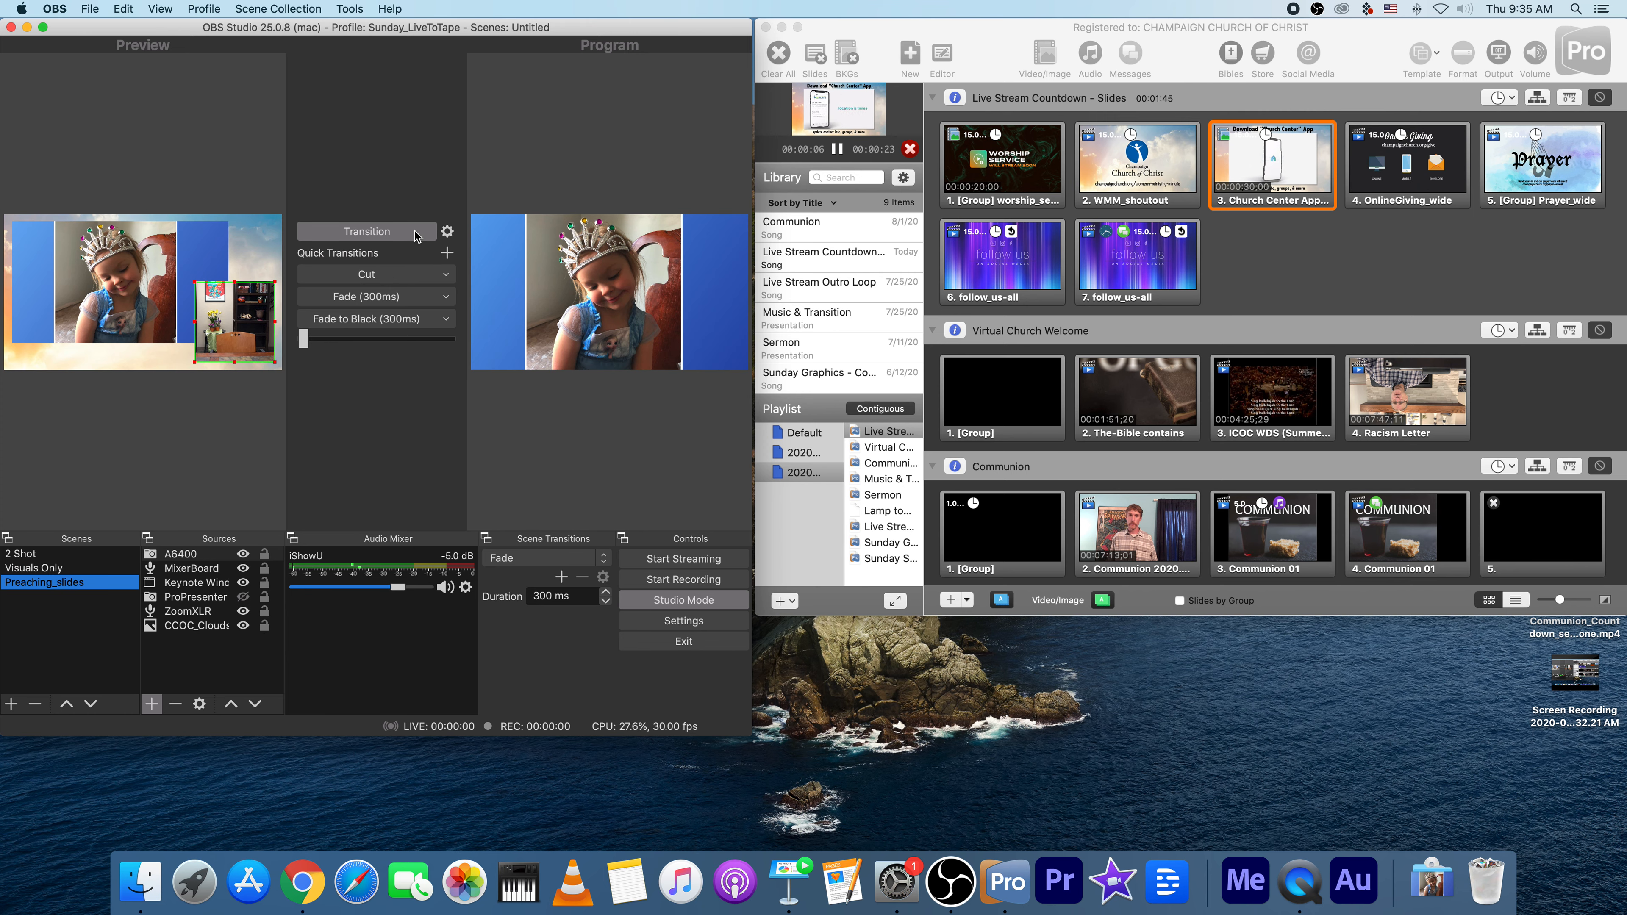
left_click(43, 555)
left_click(421, 229)
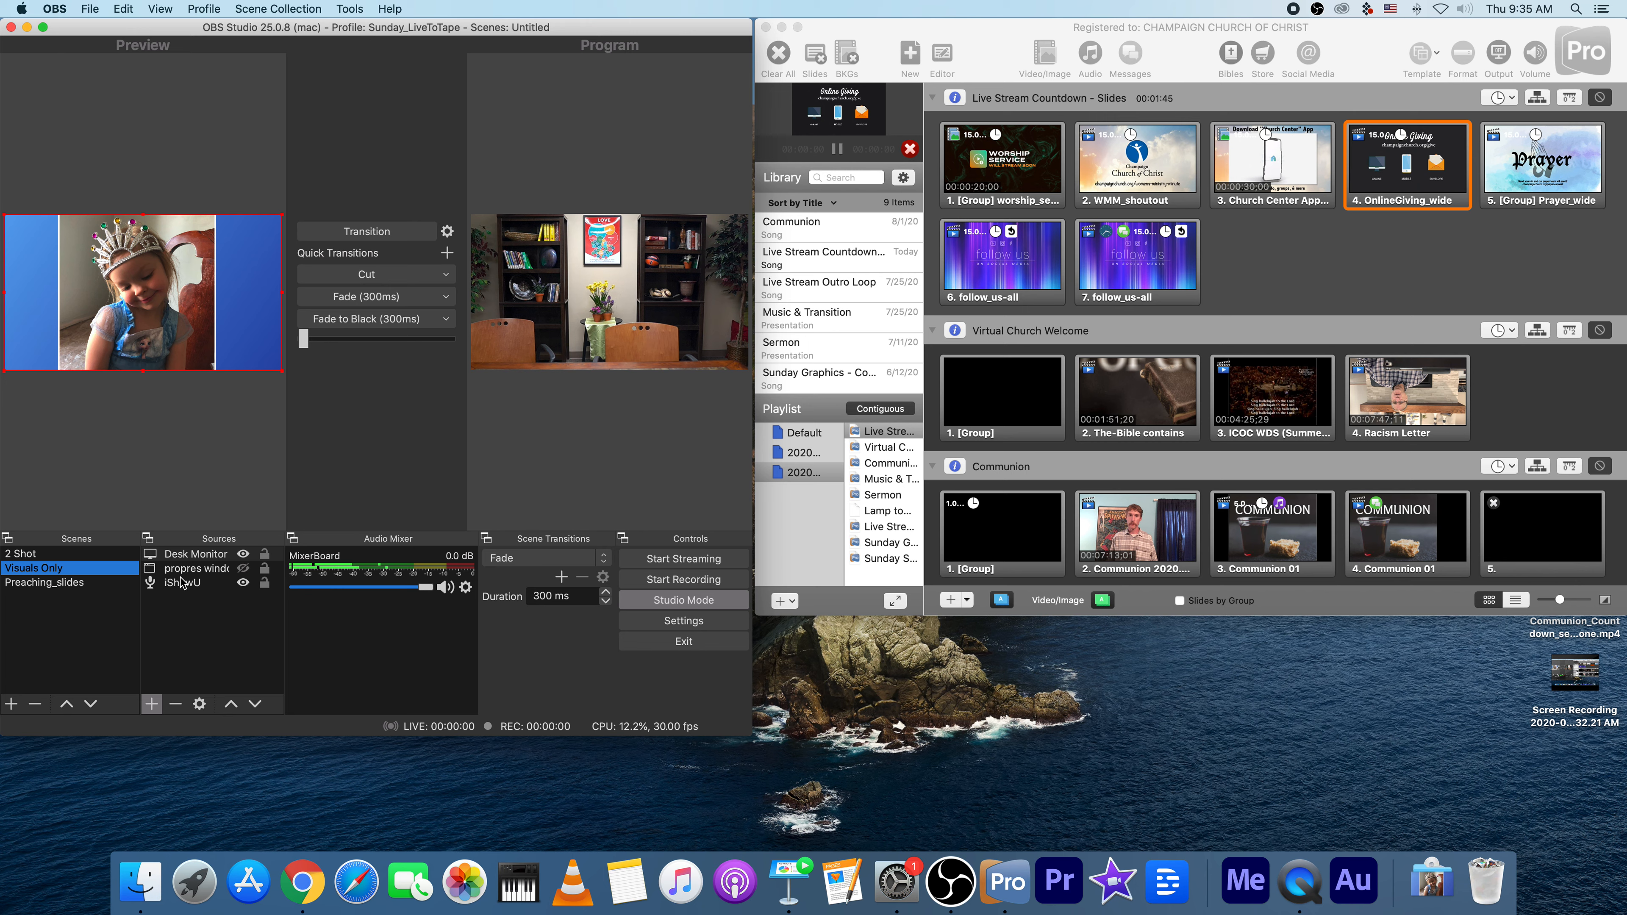
Load the 2 Shot scene into preview and examine the A6400 camera source's properties, including its resolution options
left_click(58, 555)
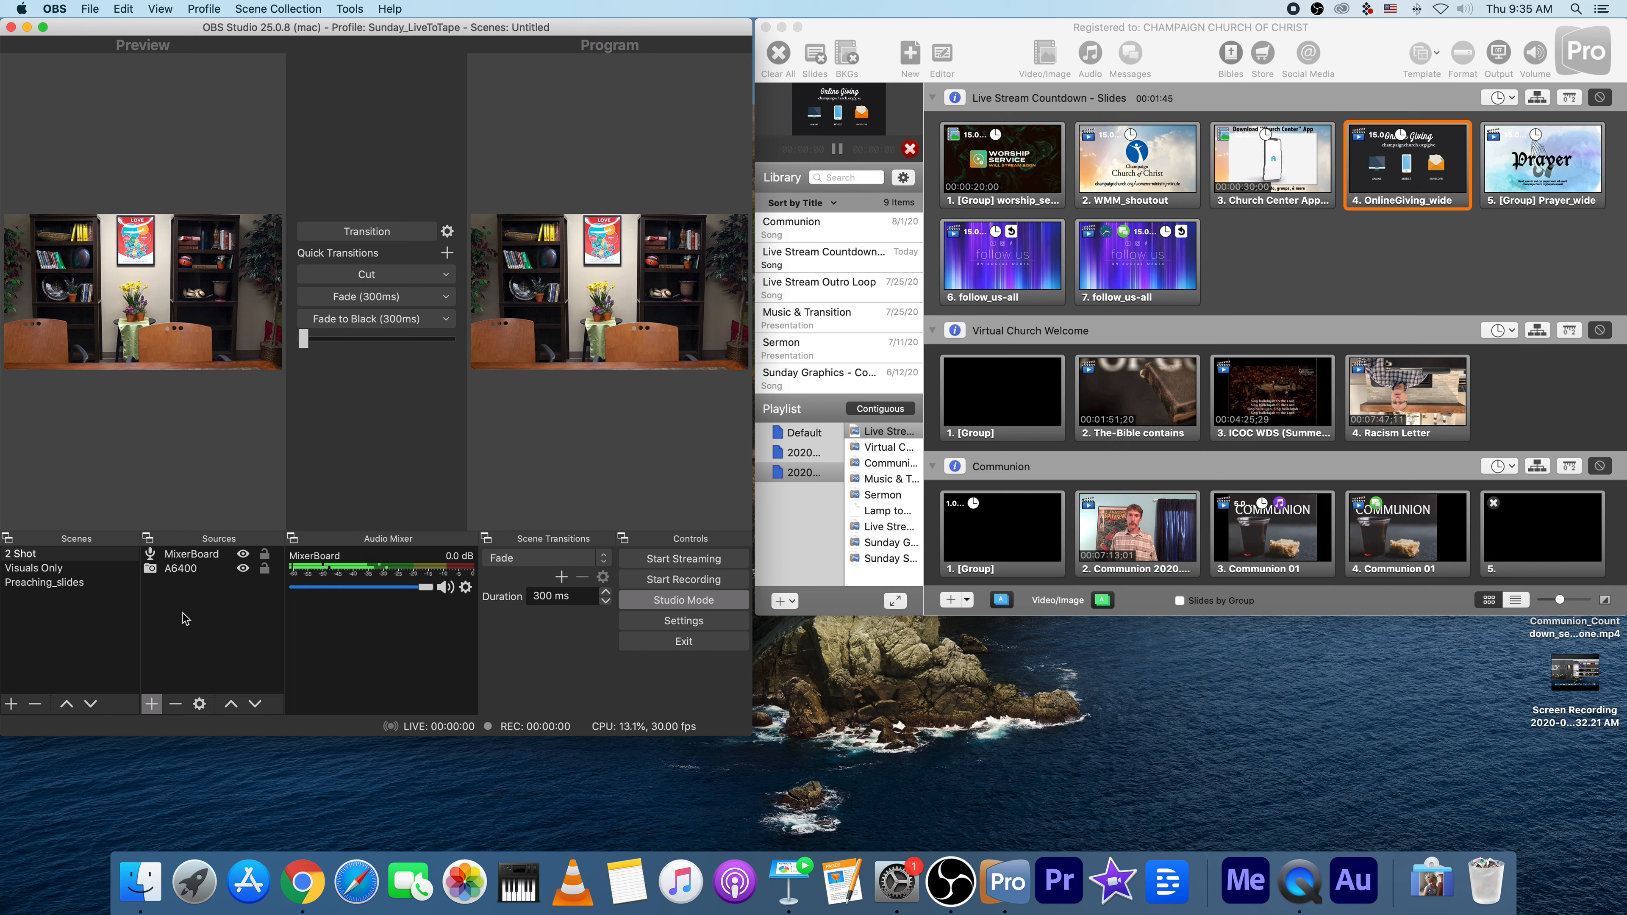
left_click(183, 570)
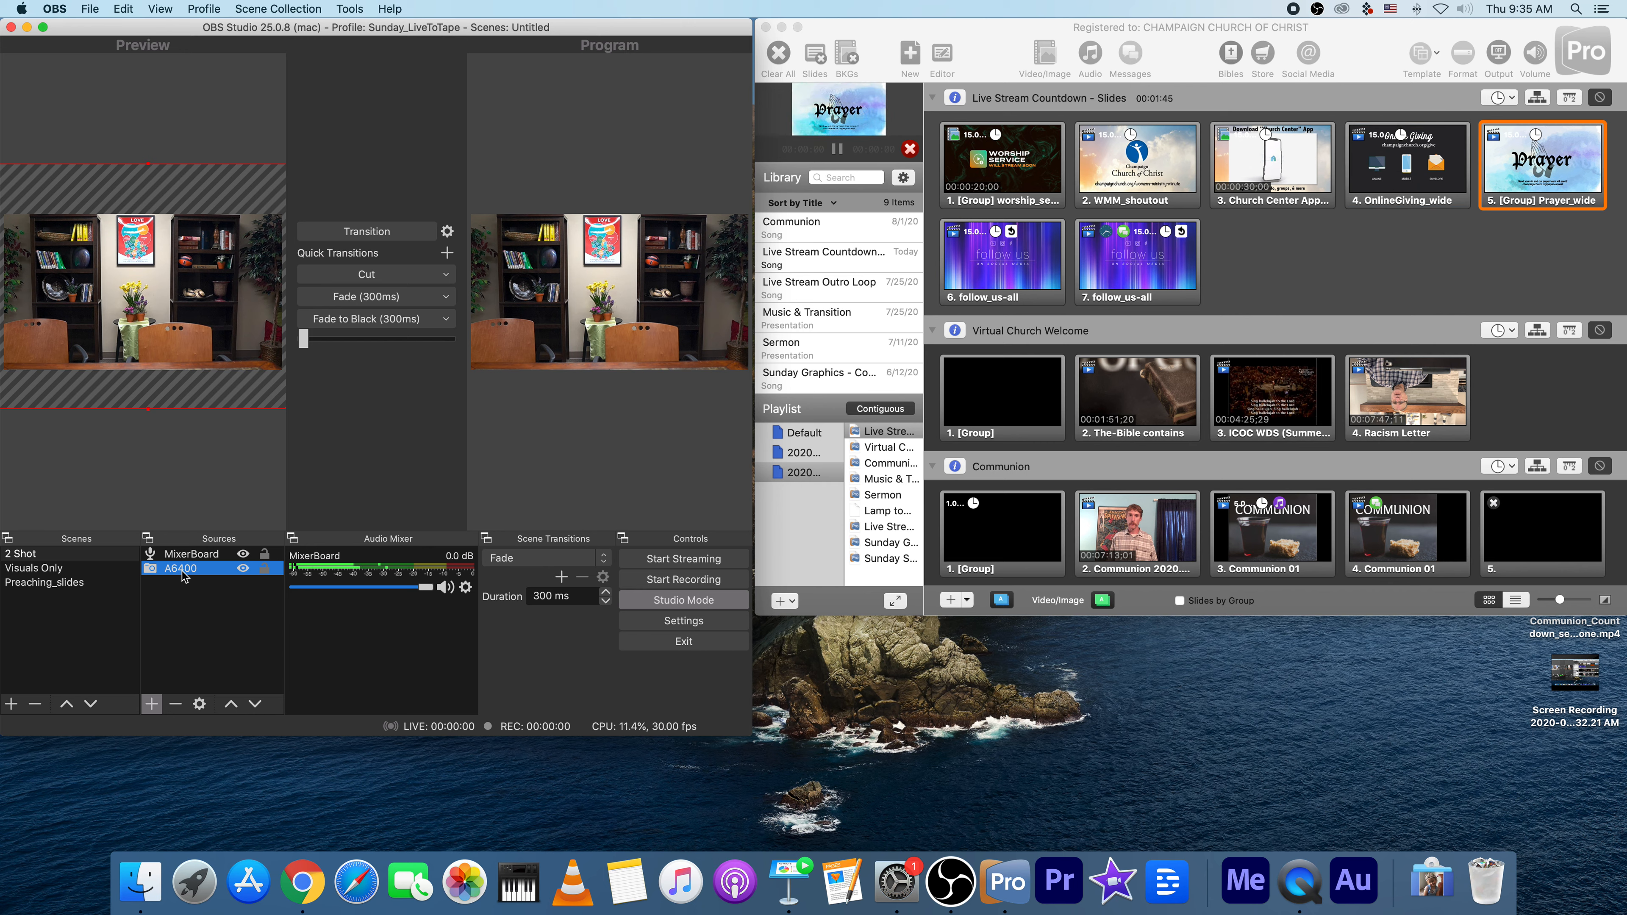
right_click(182, 571)
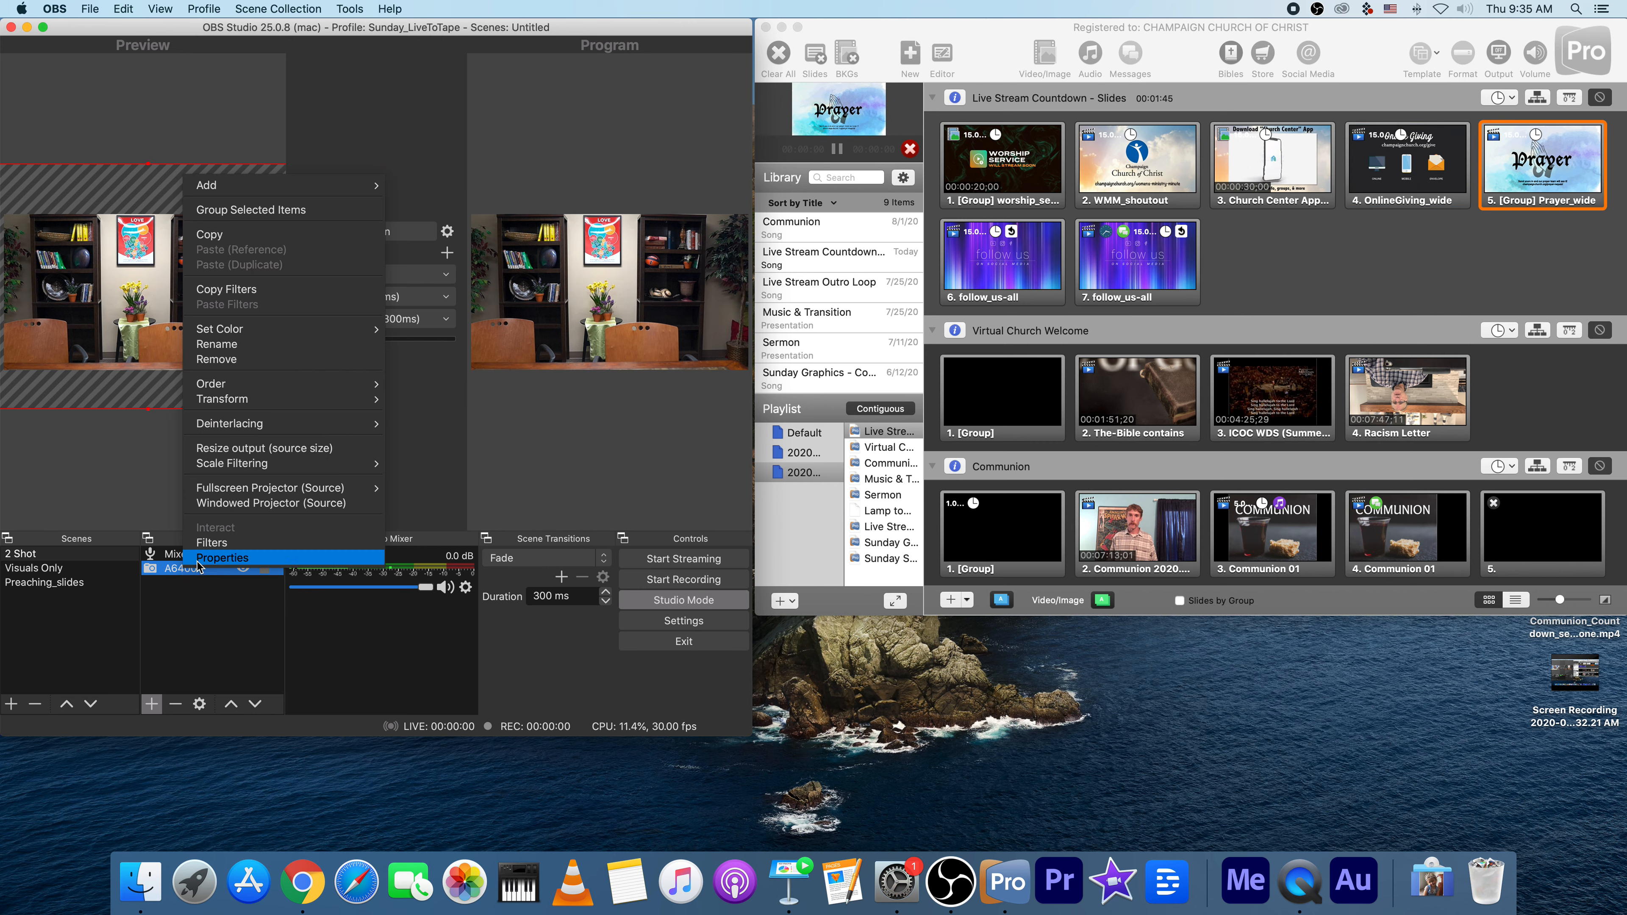
left_click(198, 559)
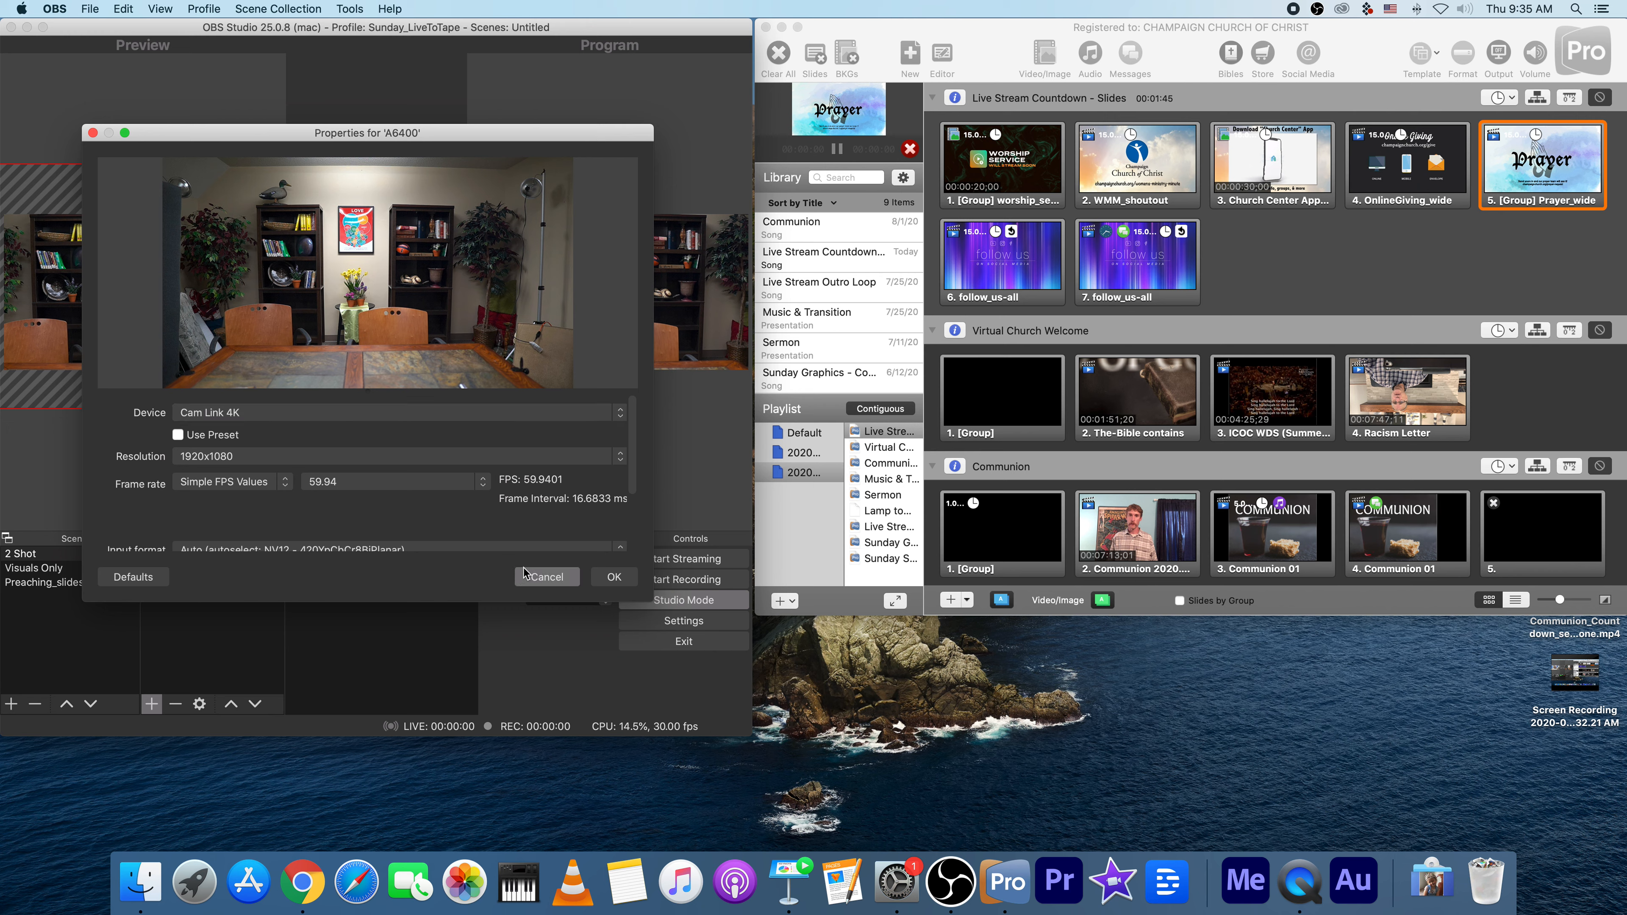
left_click(618, 456)
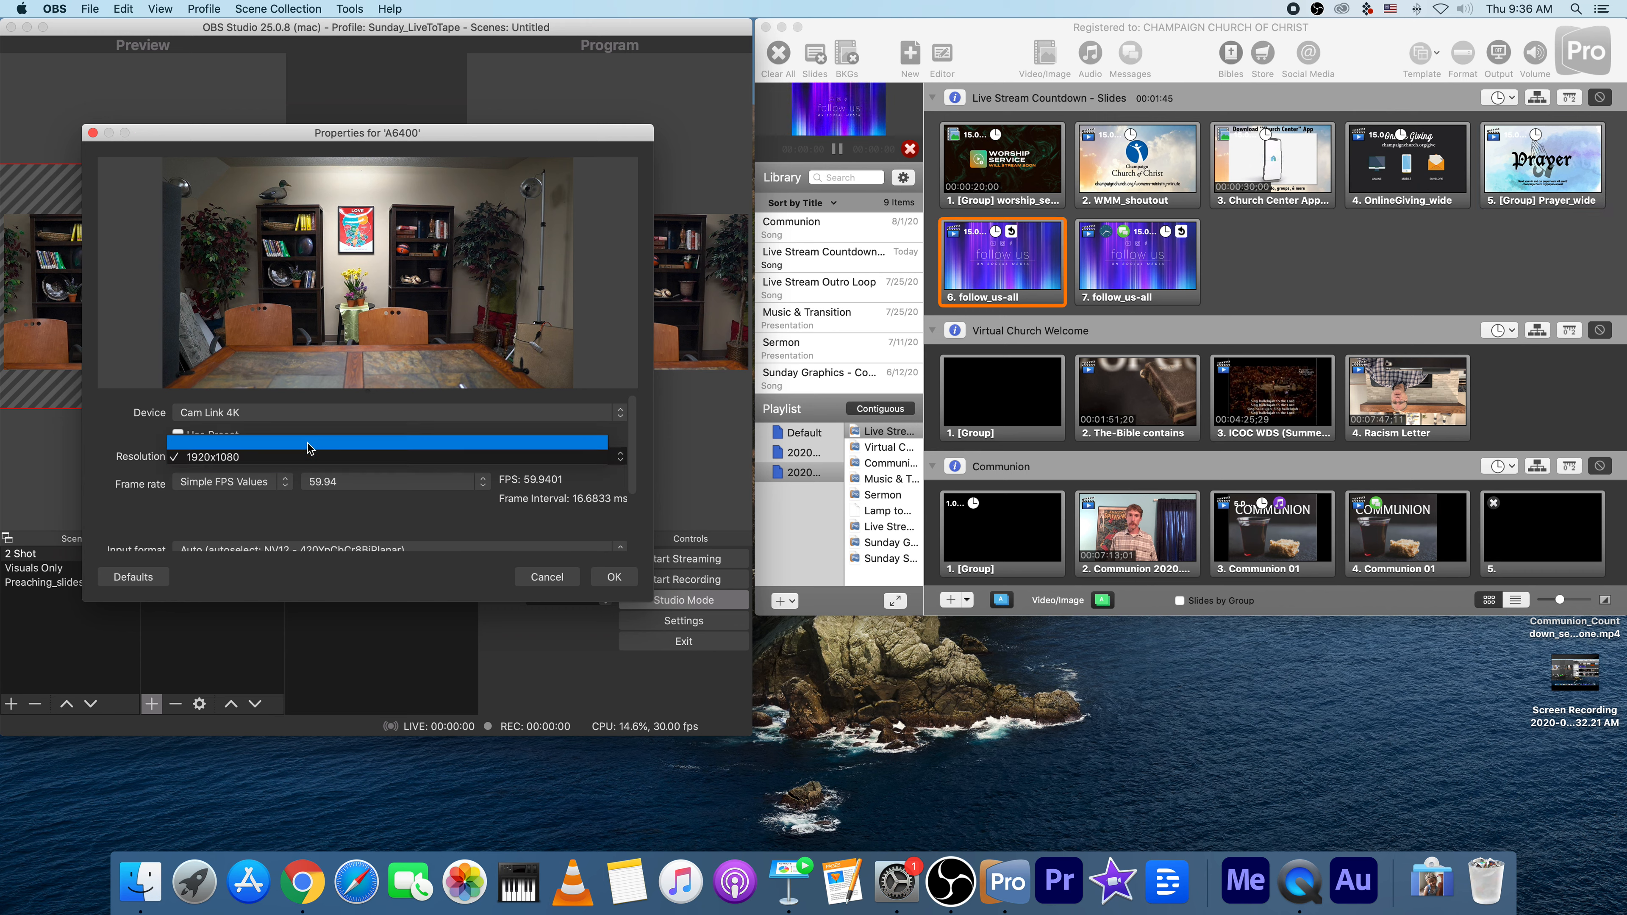
left_click(602, 456)
left_click(595, 579)
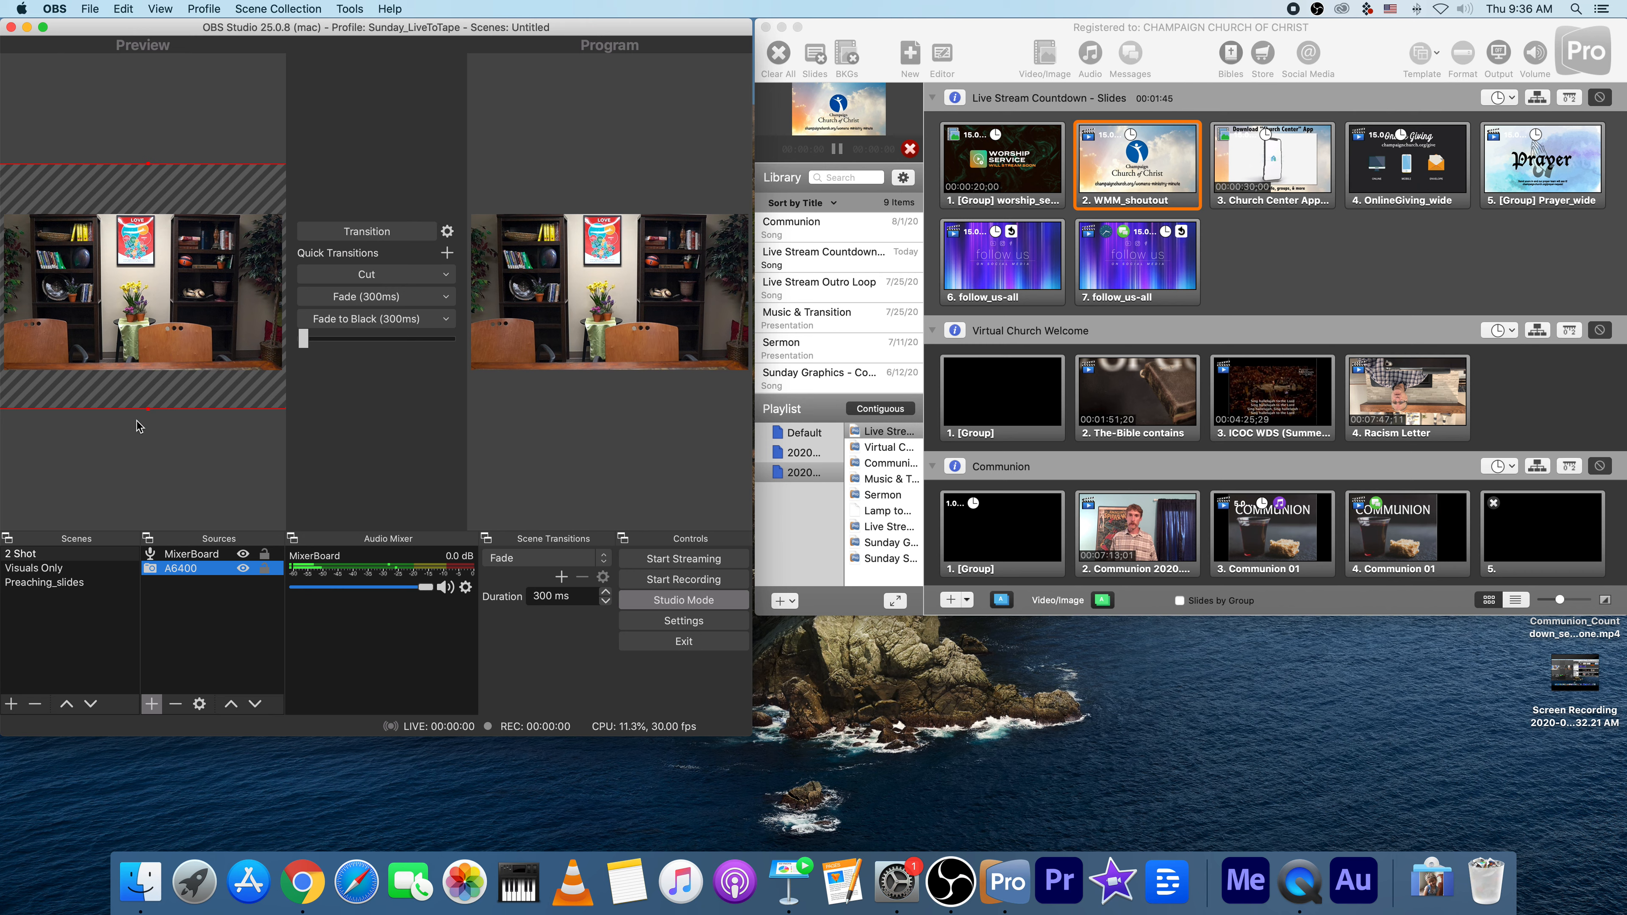
Examine the MixerBoard source's volume control and its audio monitoring options in the advanced audio properties
left_click(192, 560)
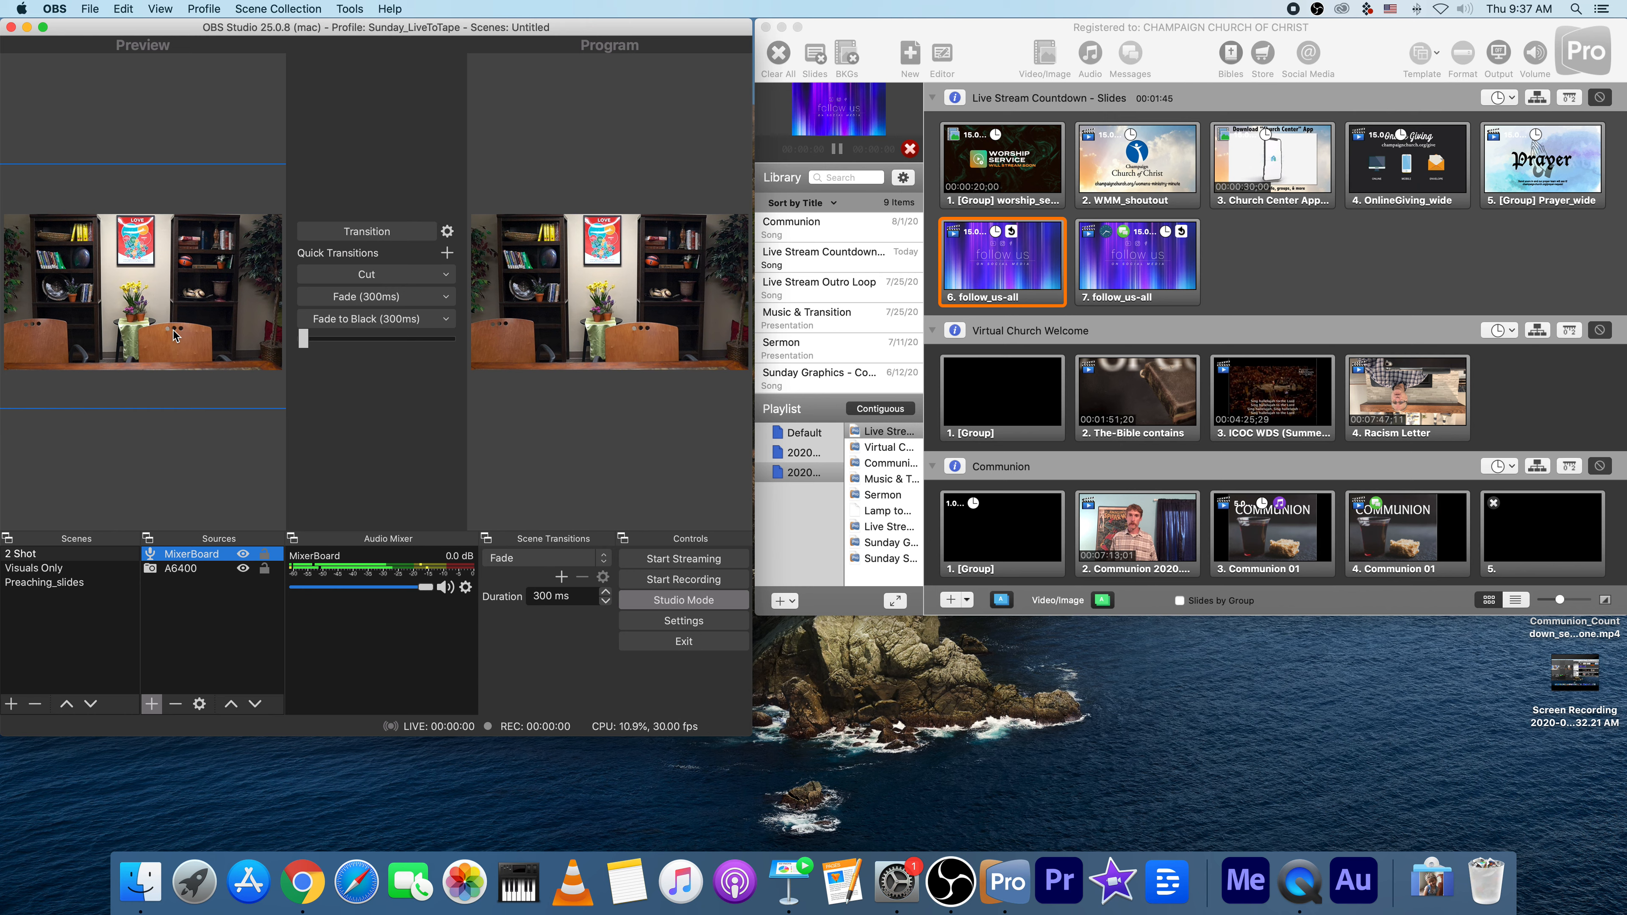
mouse_move(426, 586)
left_mouse_down()
mouse_move(376, 590)
mouse_move(436, 589)
left_mouse_up()
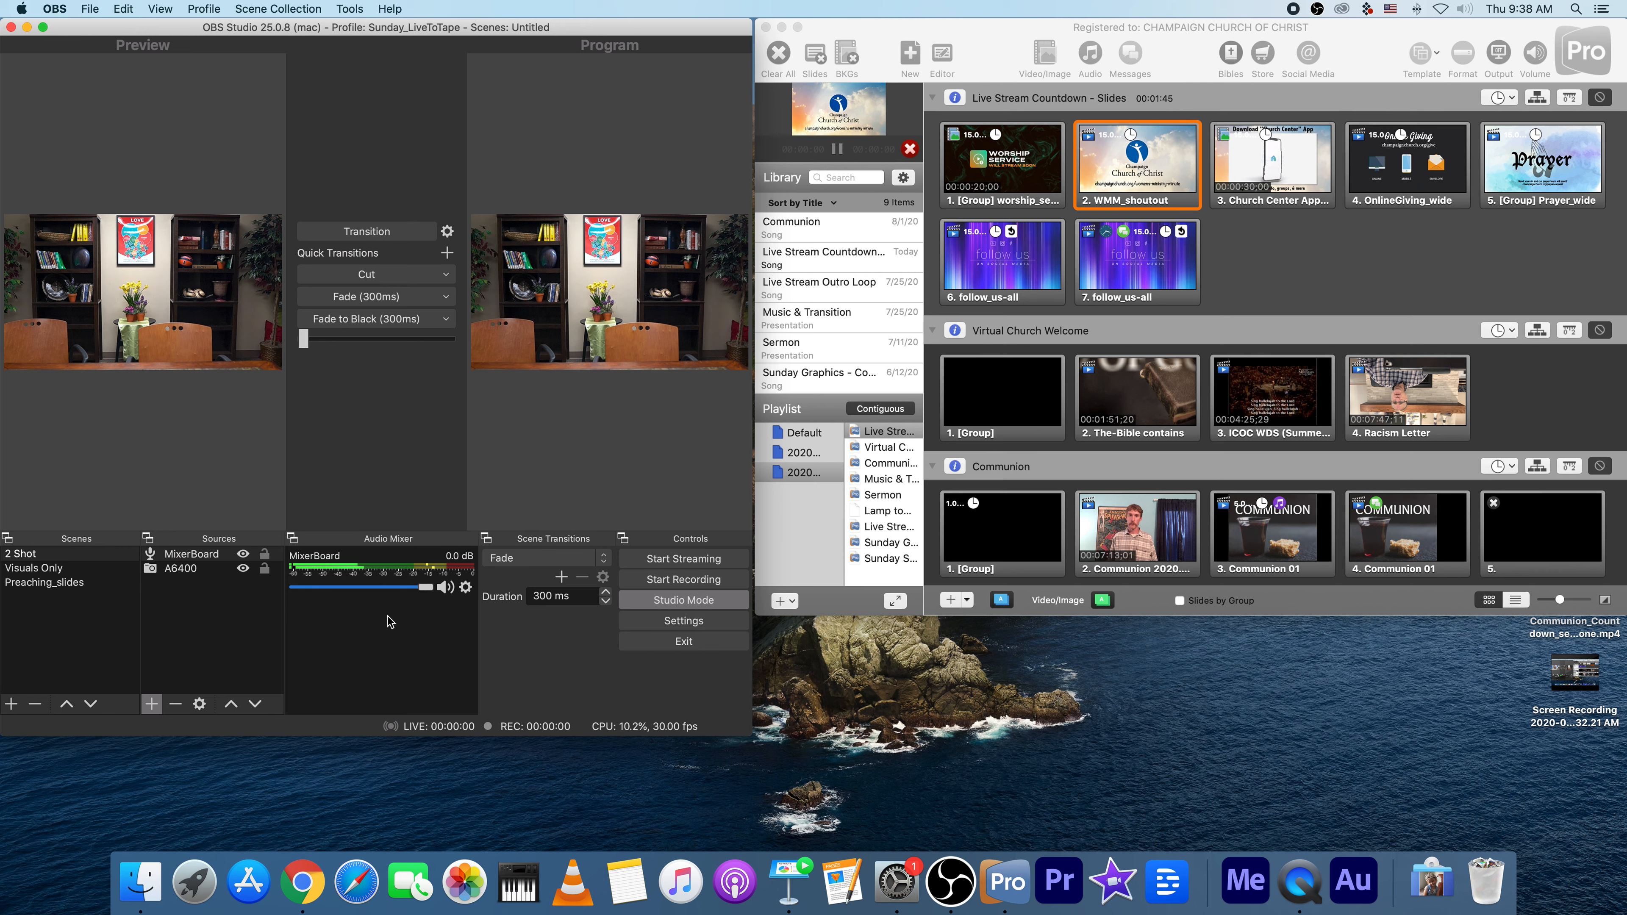
left_click(465, 588)
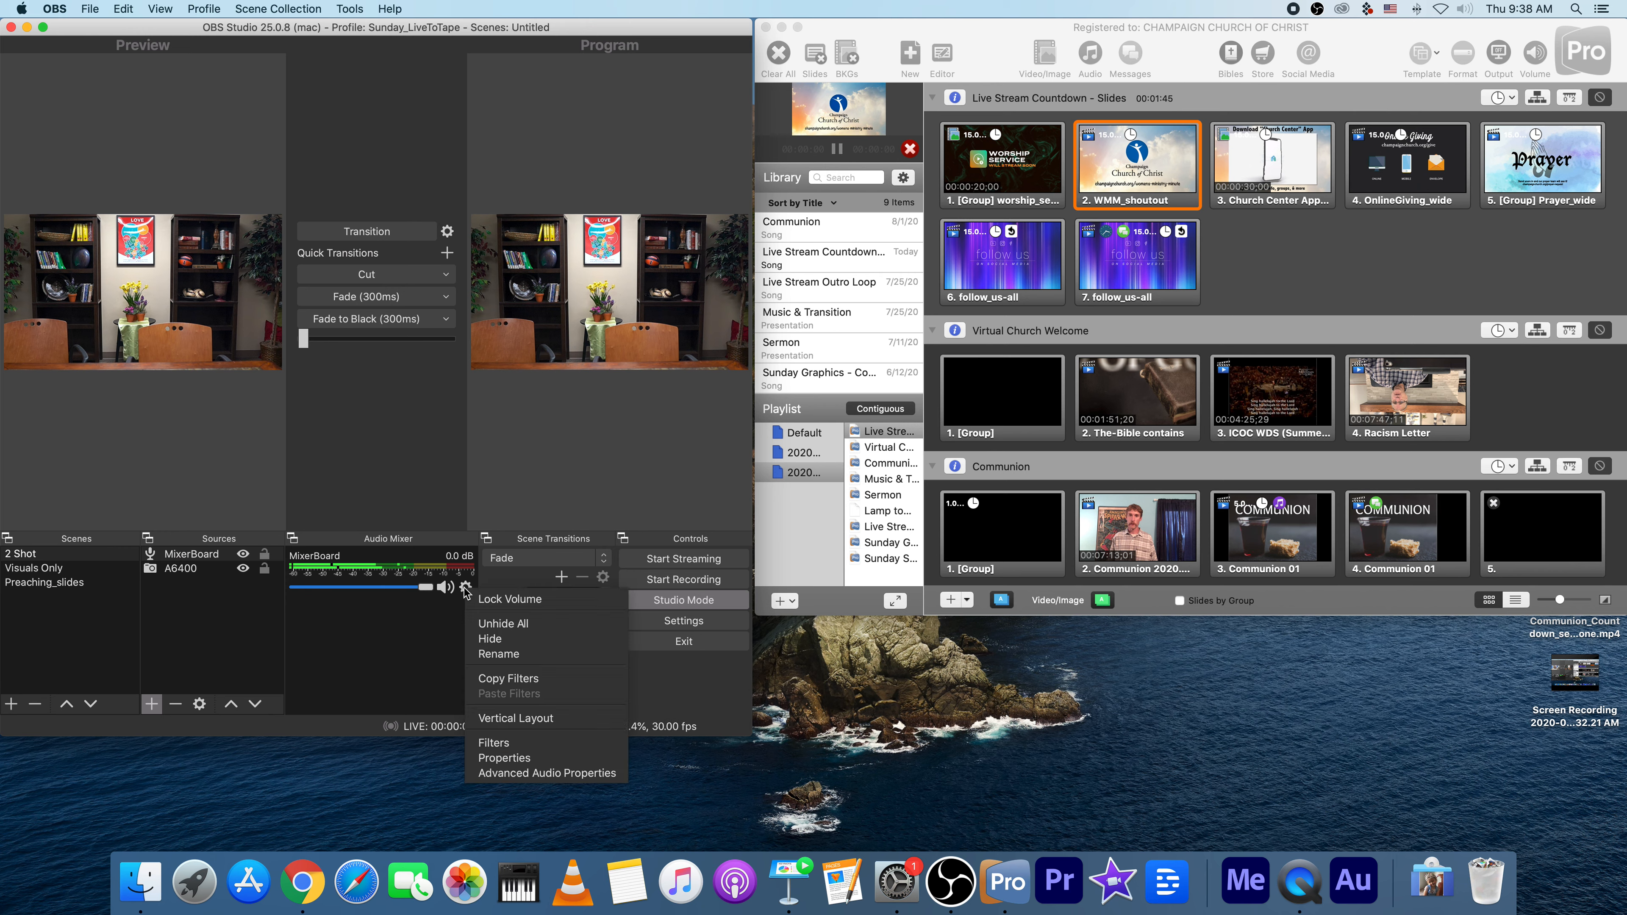
left_click(517, 774)
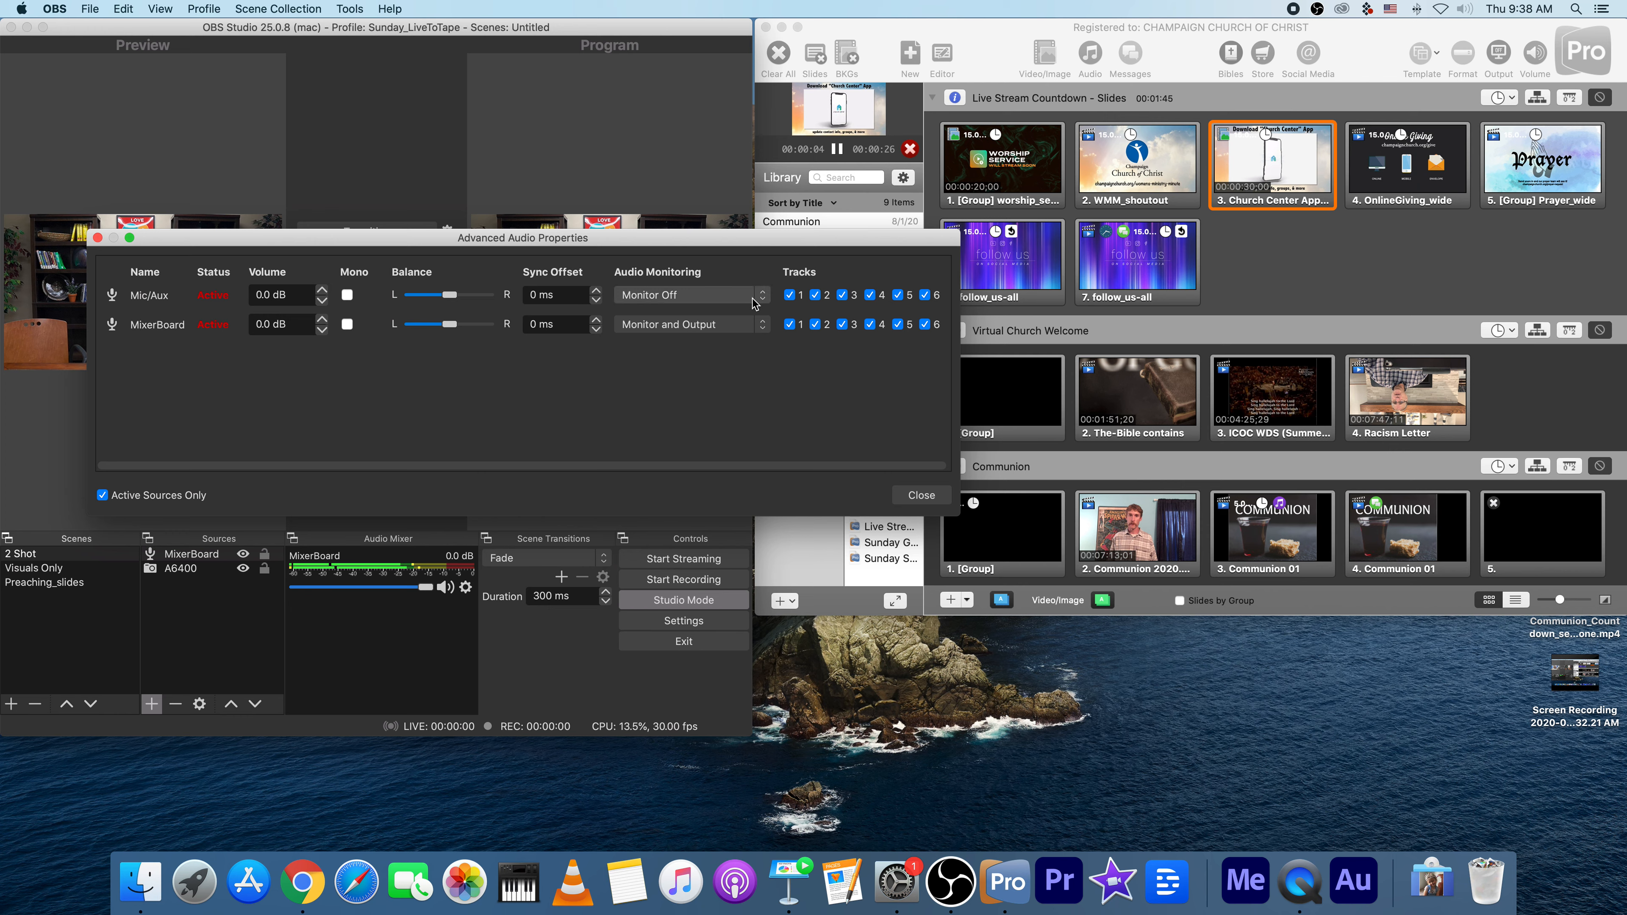
left_click(761, 324)
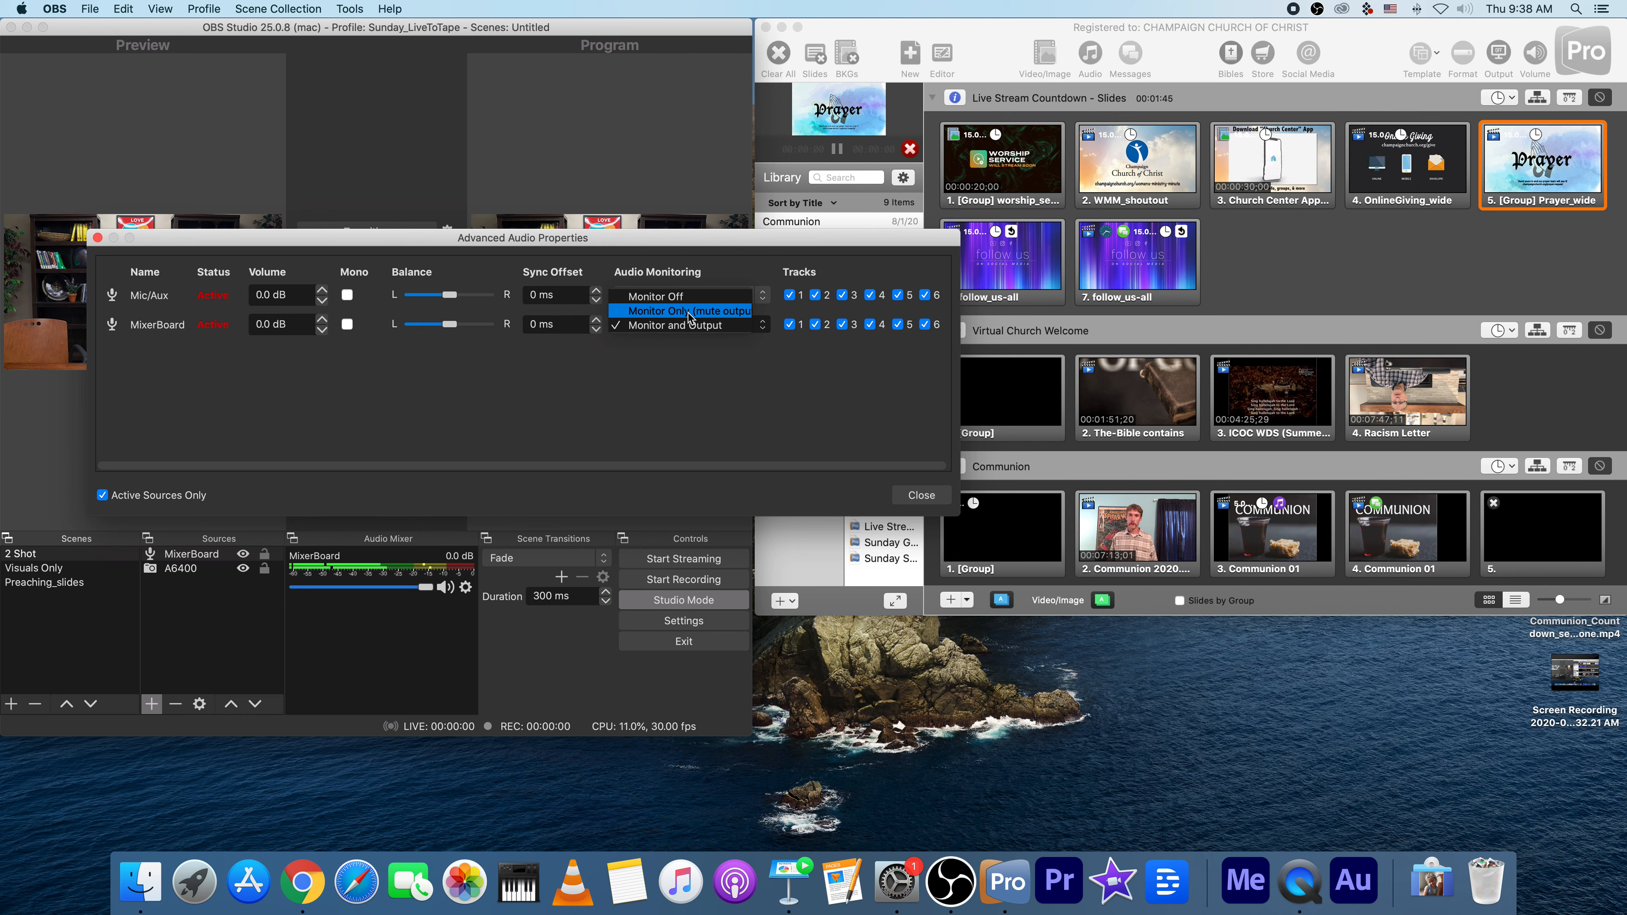
left_click(700, 365)
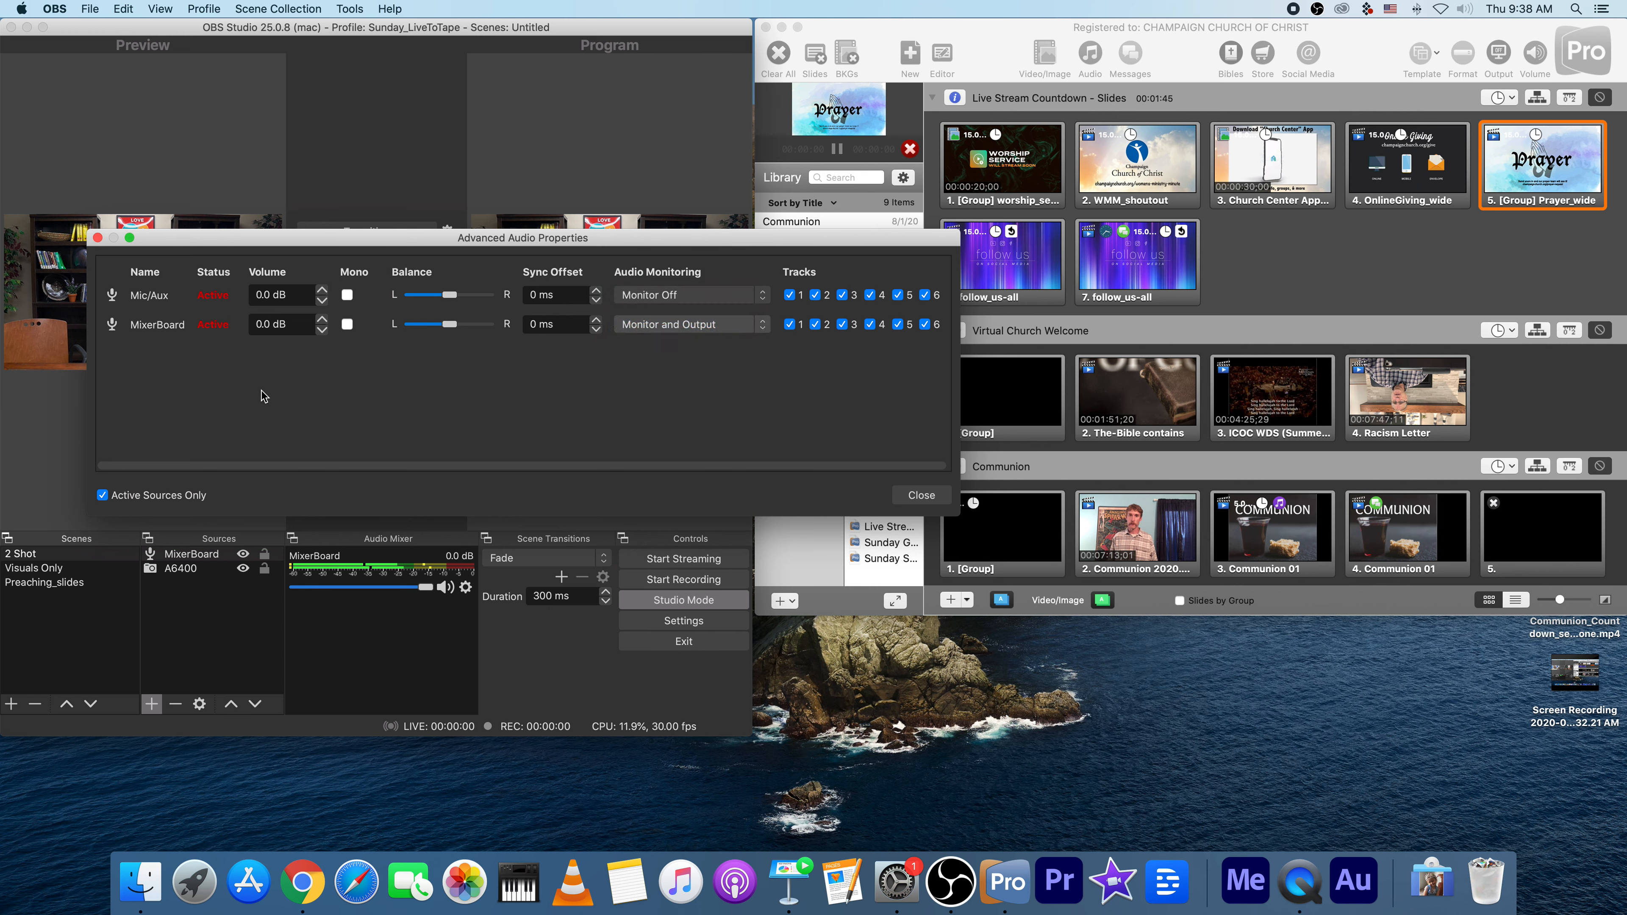
Include inactive sources in the advanced audio properties list, and transition the Visuals Only scene to the program output
left_click(141, 501)
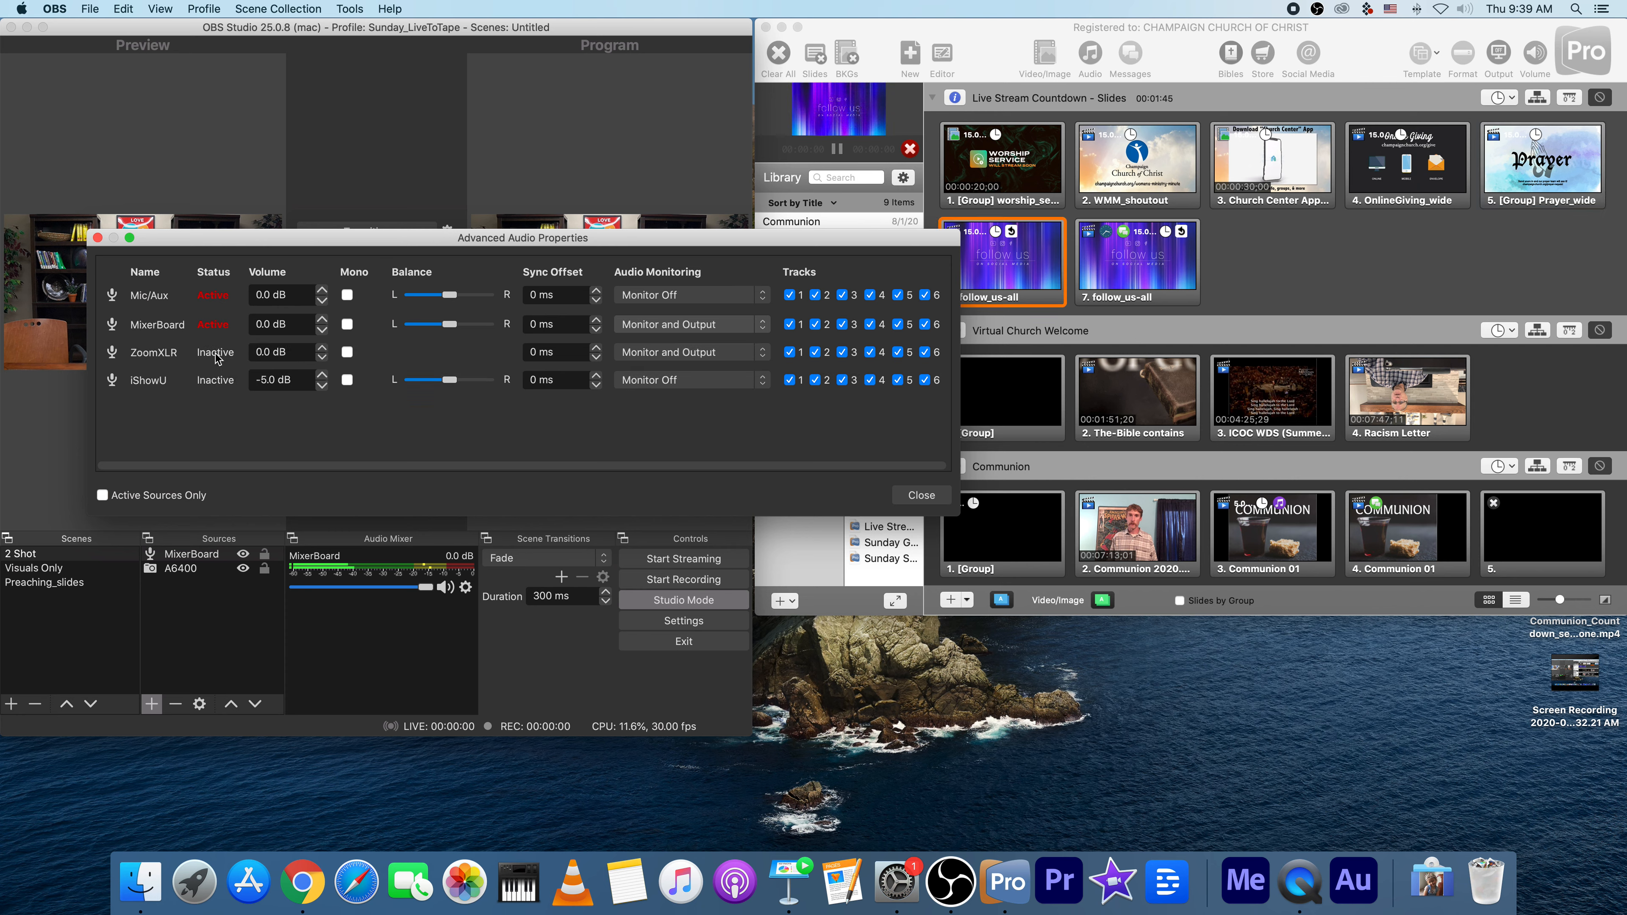
left_click_drag(252, 240, 928, 158)
left_click(8, 556)
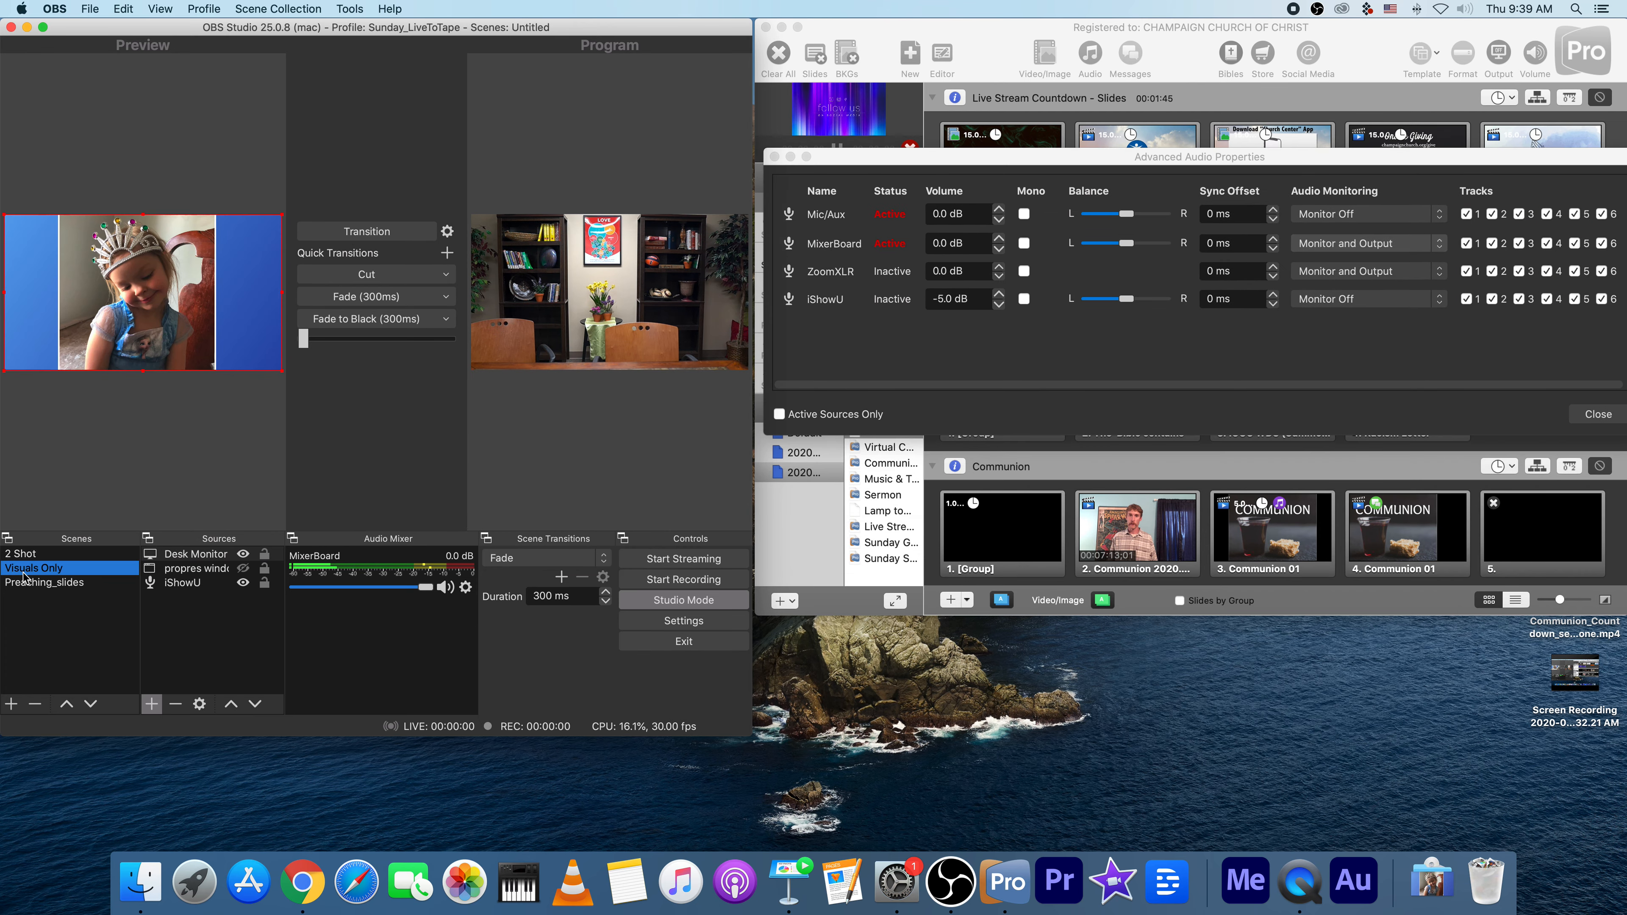
left_click(365, 231)
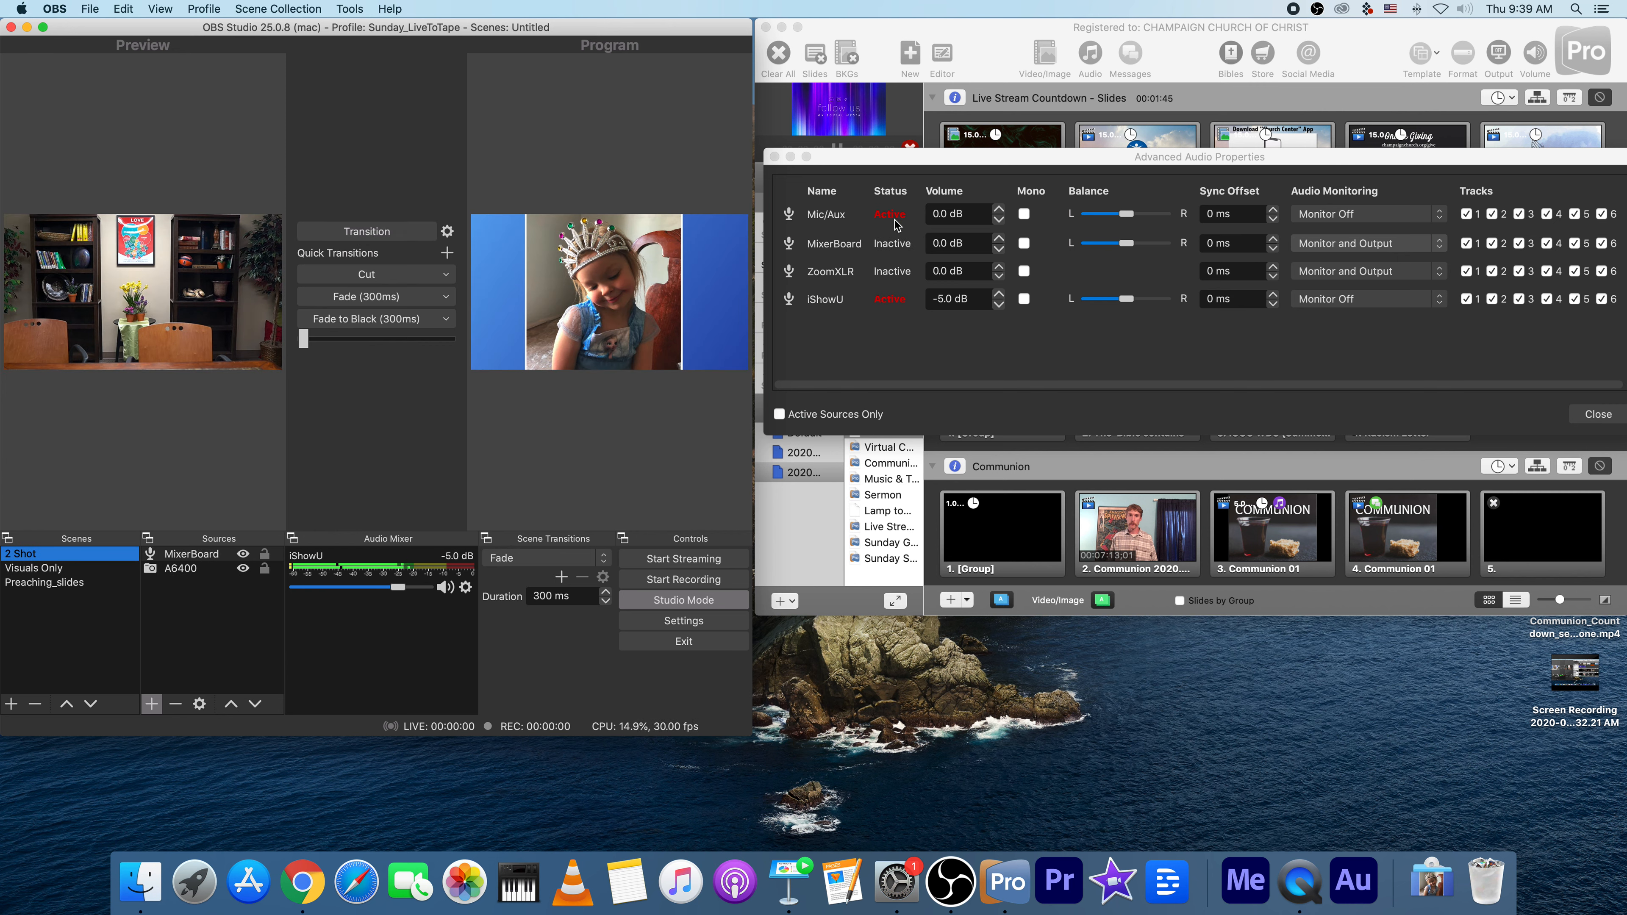
Narrow the Advanced Audio Properties window and place it below the slide presentation window
left_click_drag(887, 148, 858, 235)
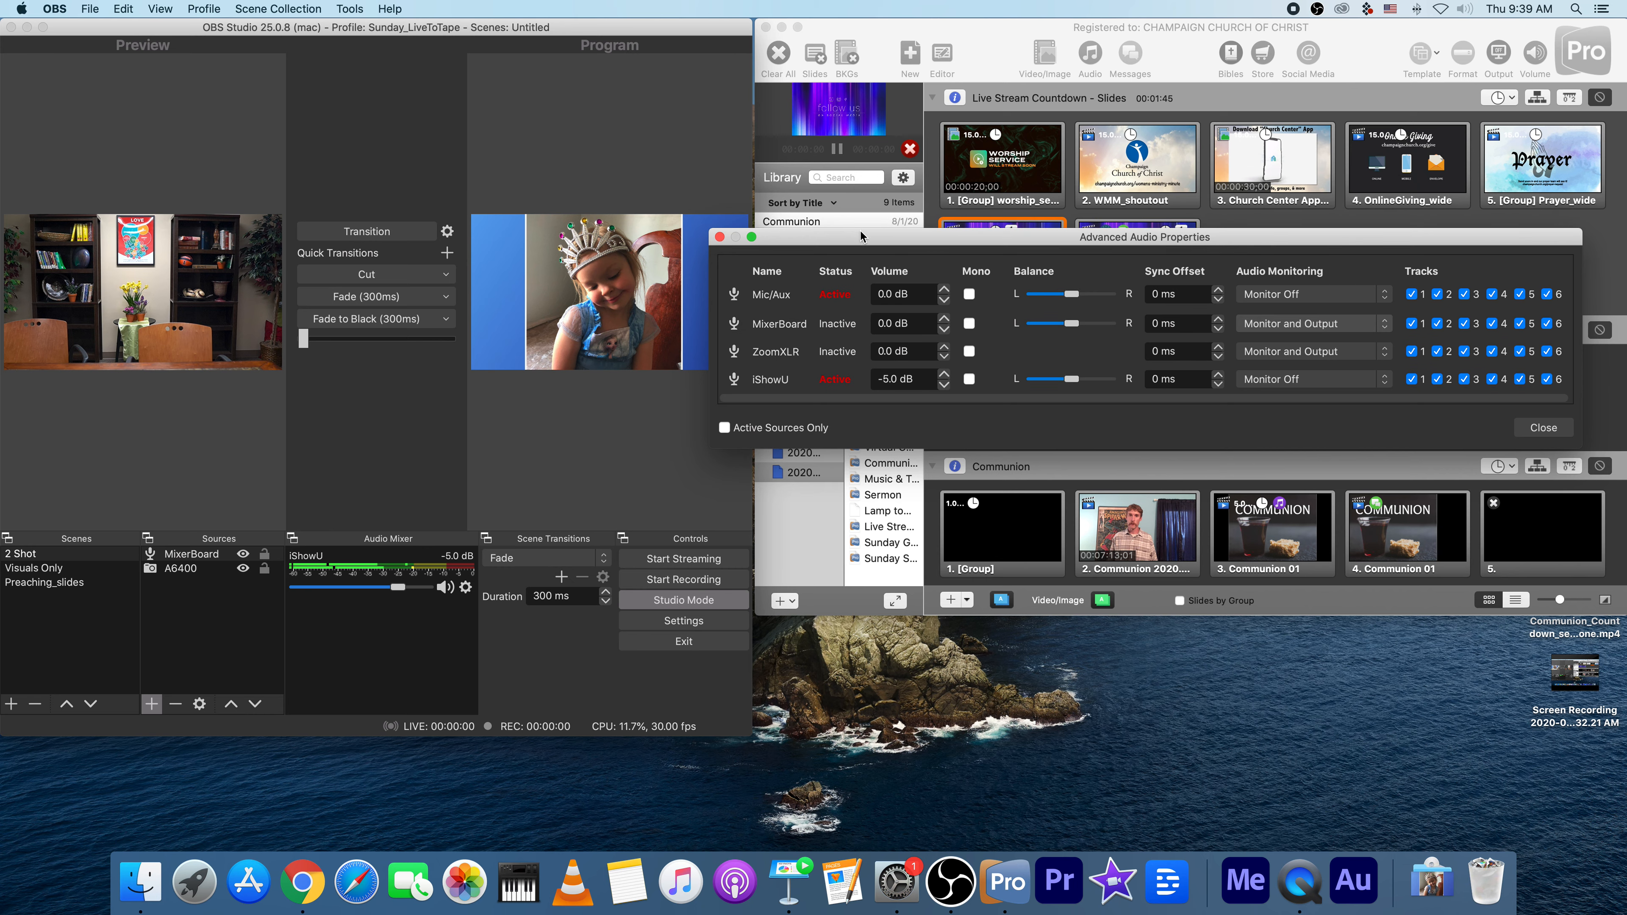
left_click_drag(1581, 250, 1384, 238)
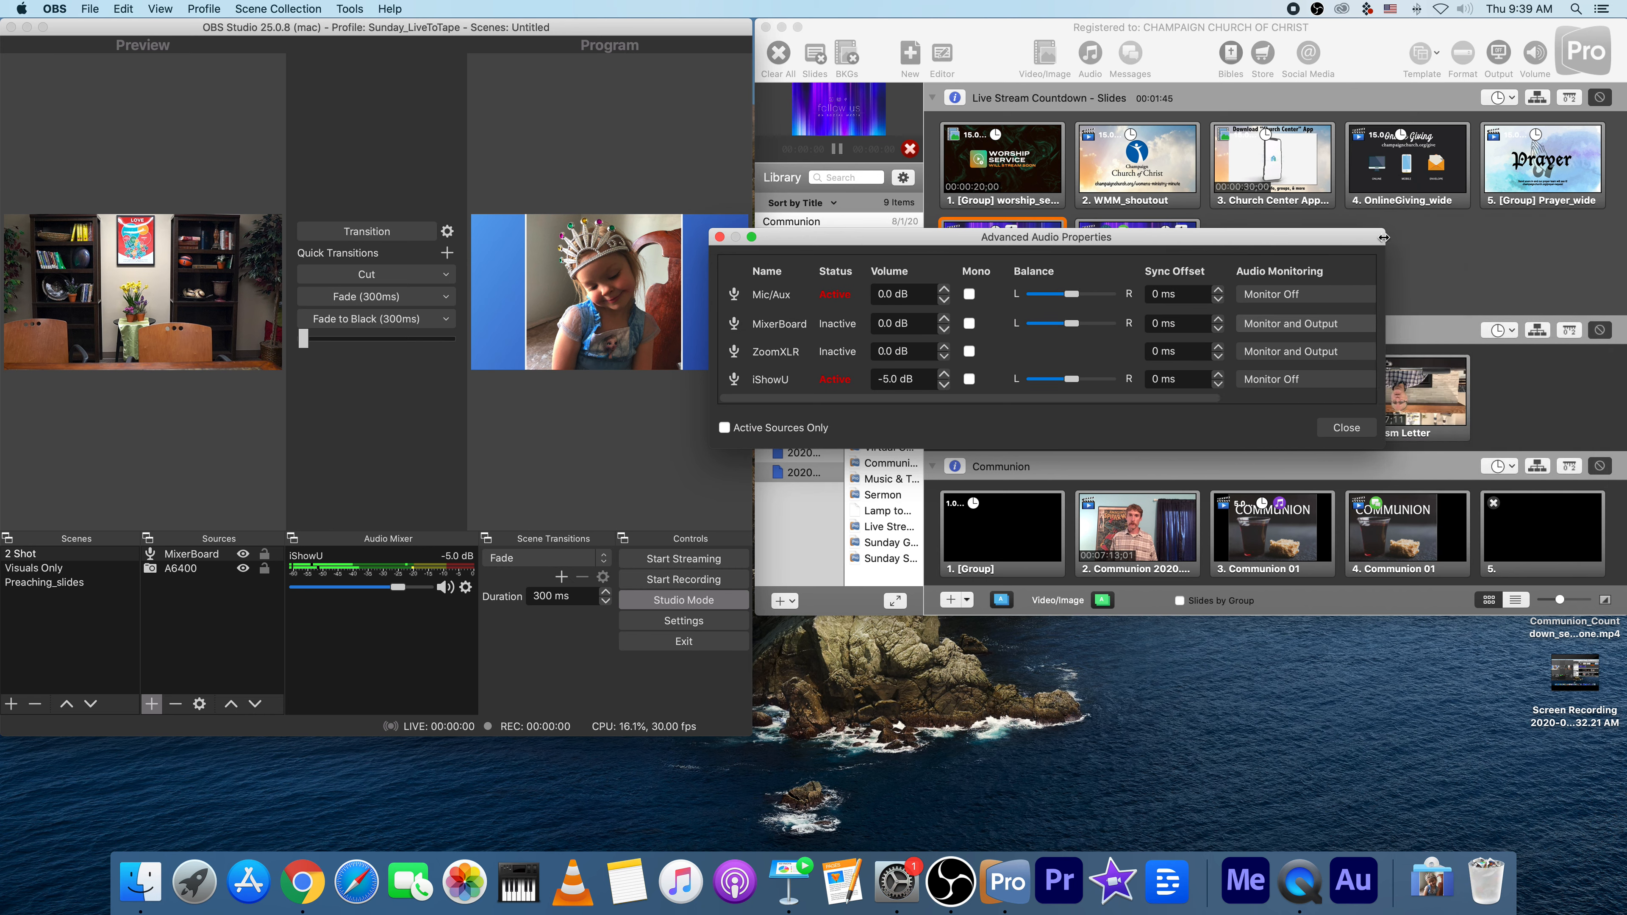
left_click_drag(1116, 244, 1162, 631)
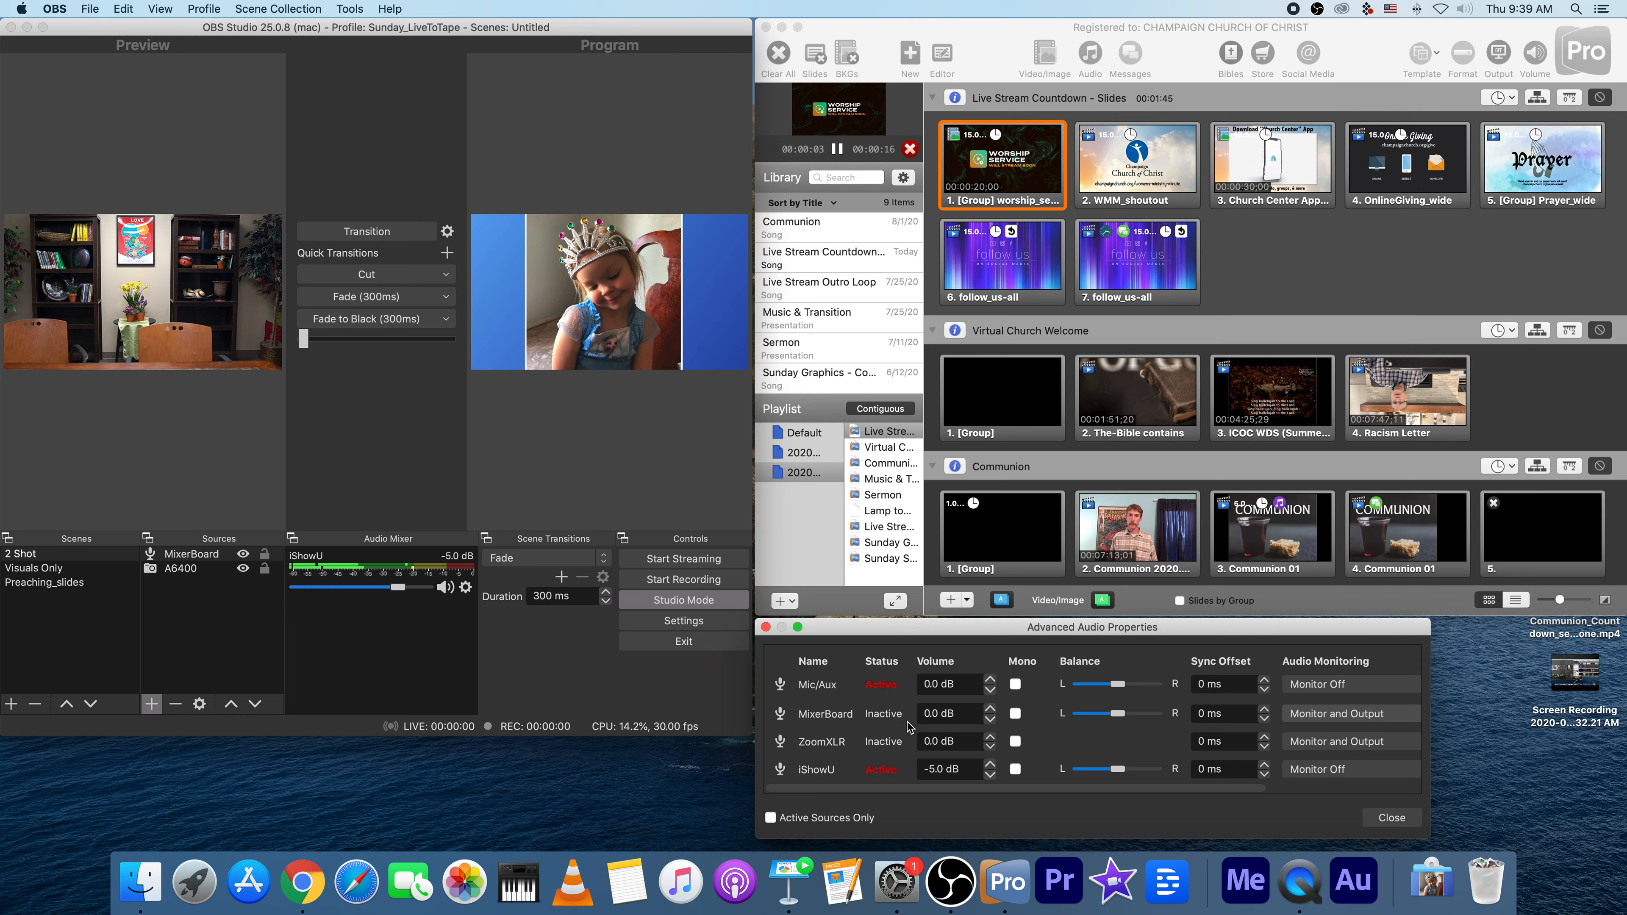
Return the 2 Shot scene to both program and preview, closing the Advanced Audio Properties window
left_click(365, 233)
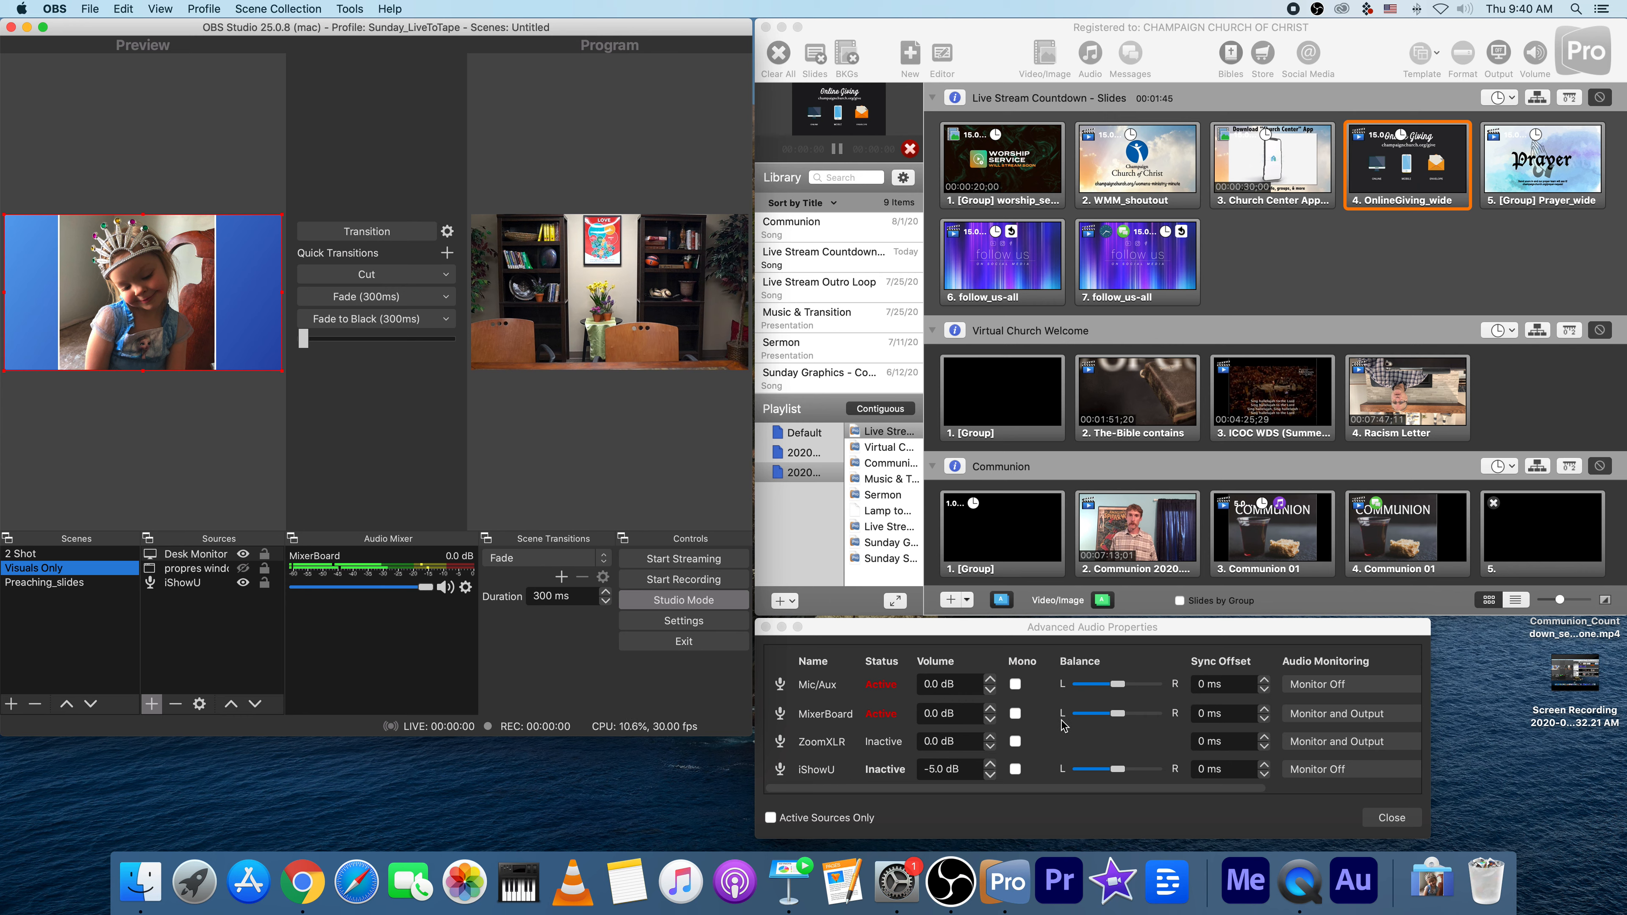
left_click(1057, 632)
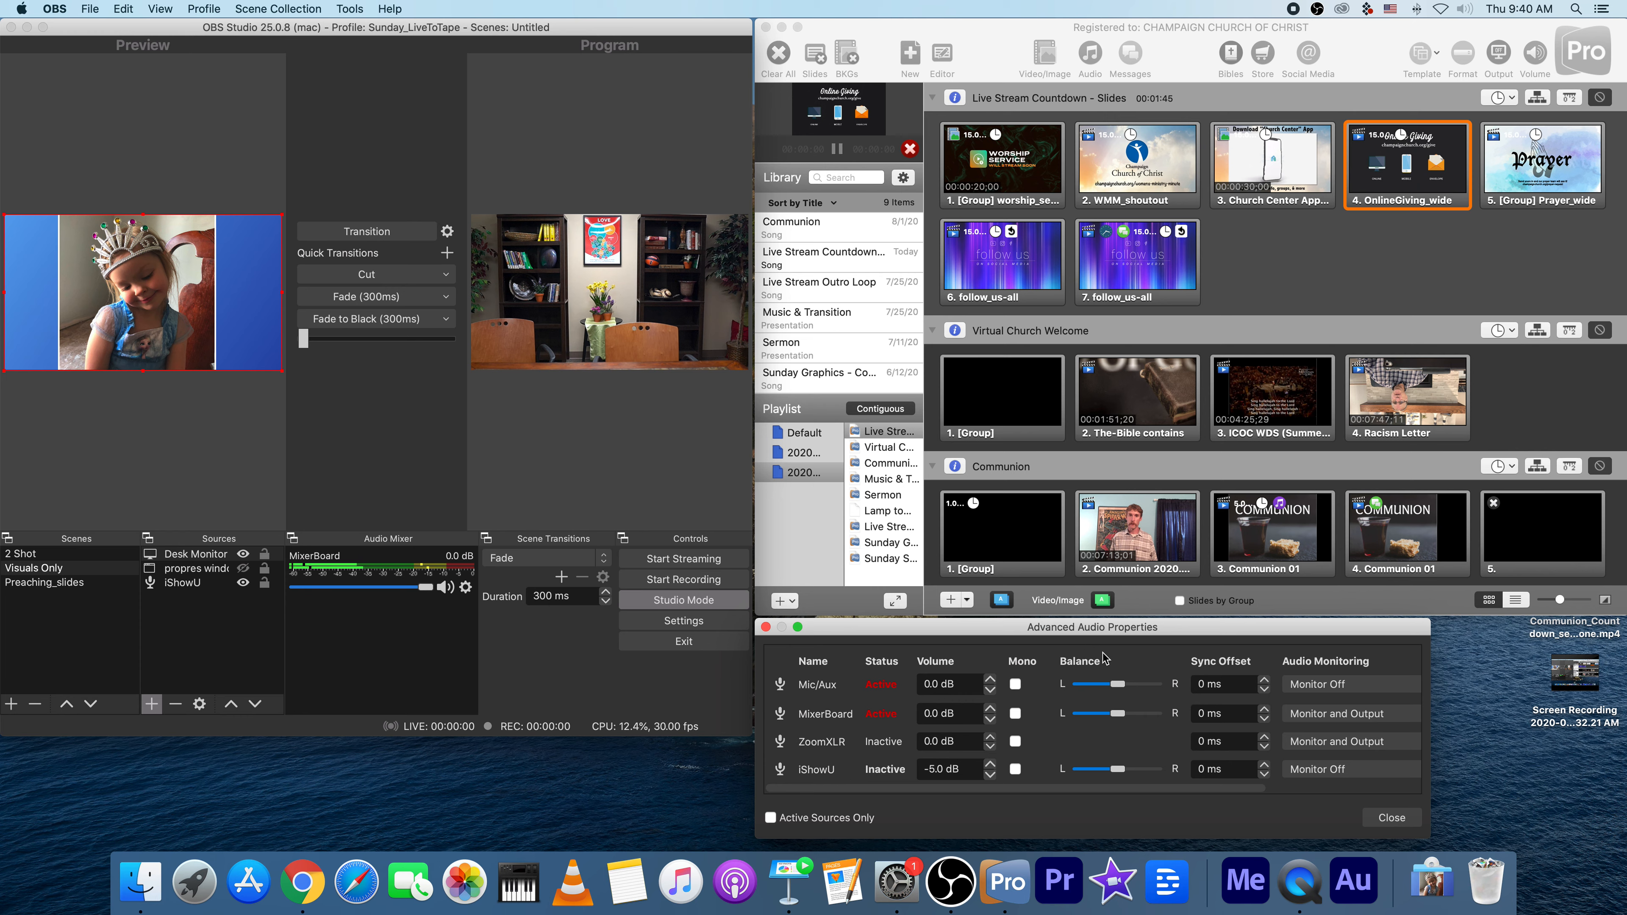
left_click(1392, 818)
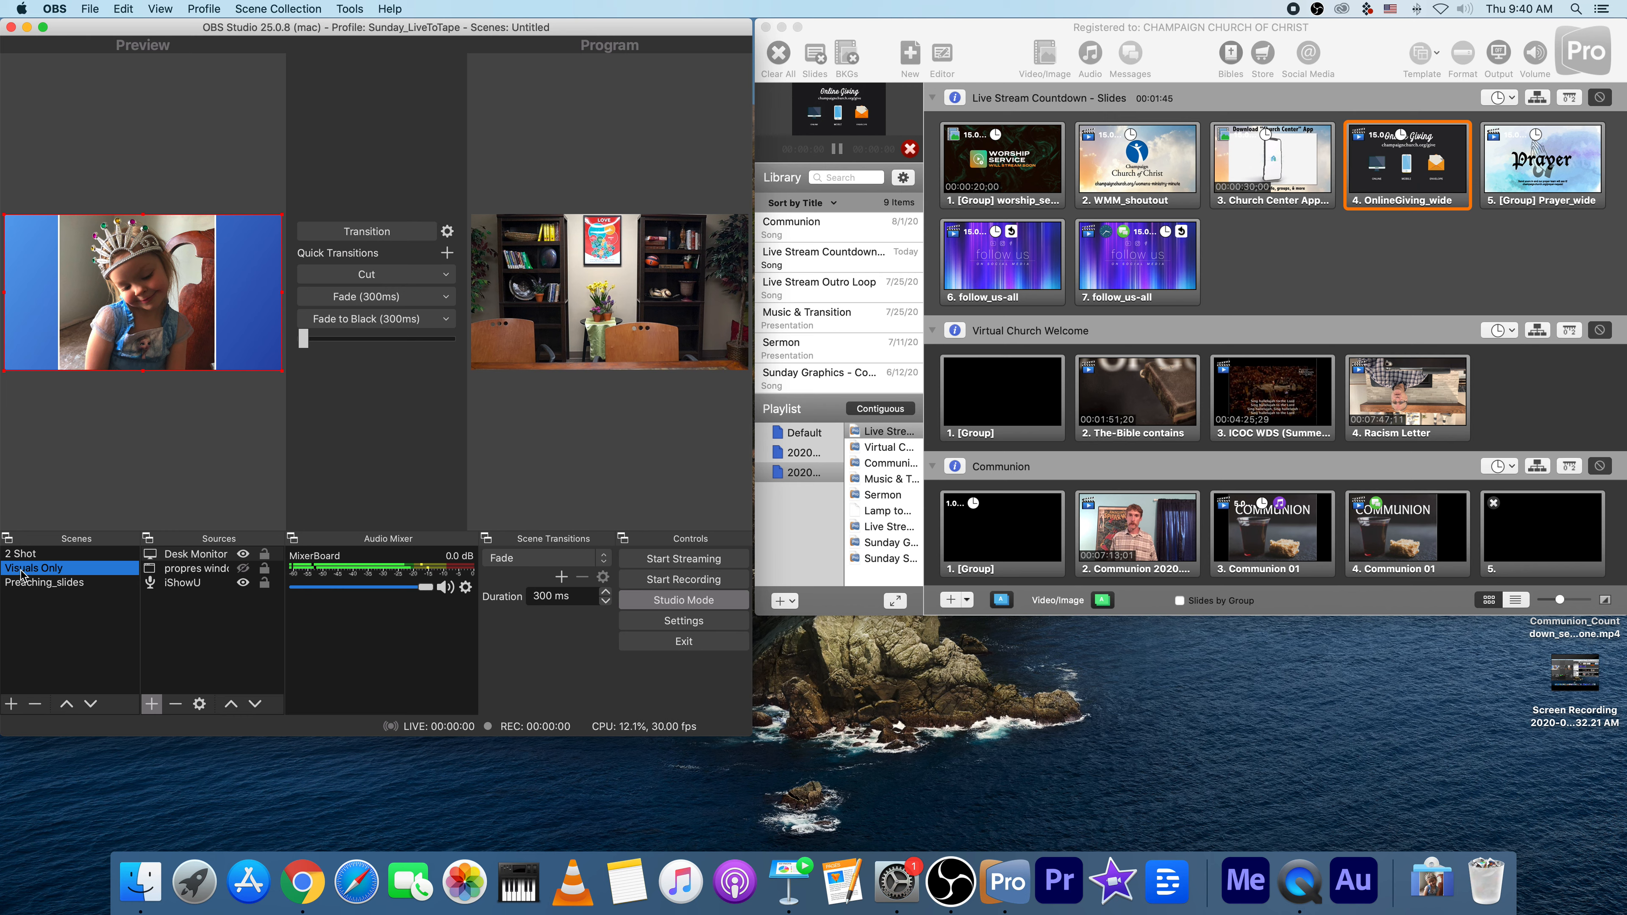
left_click(32, 553)
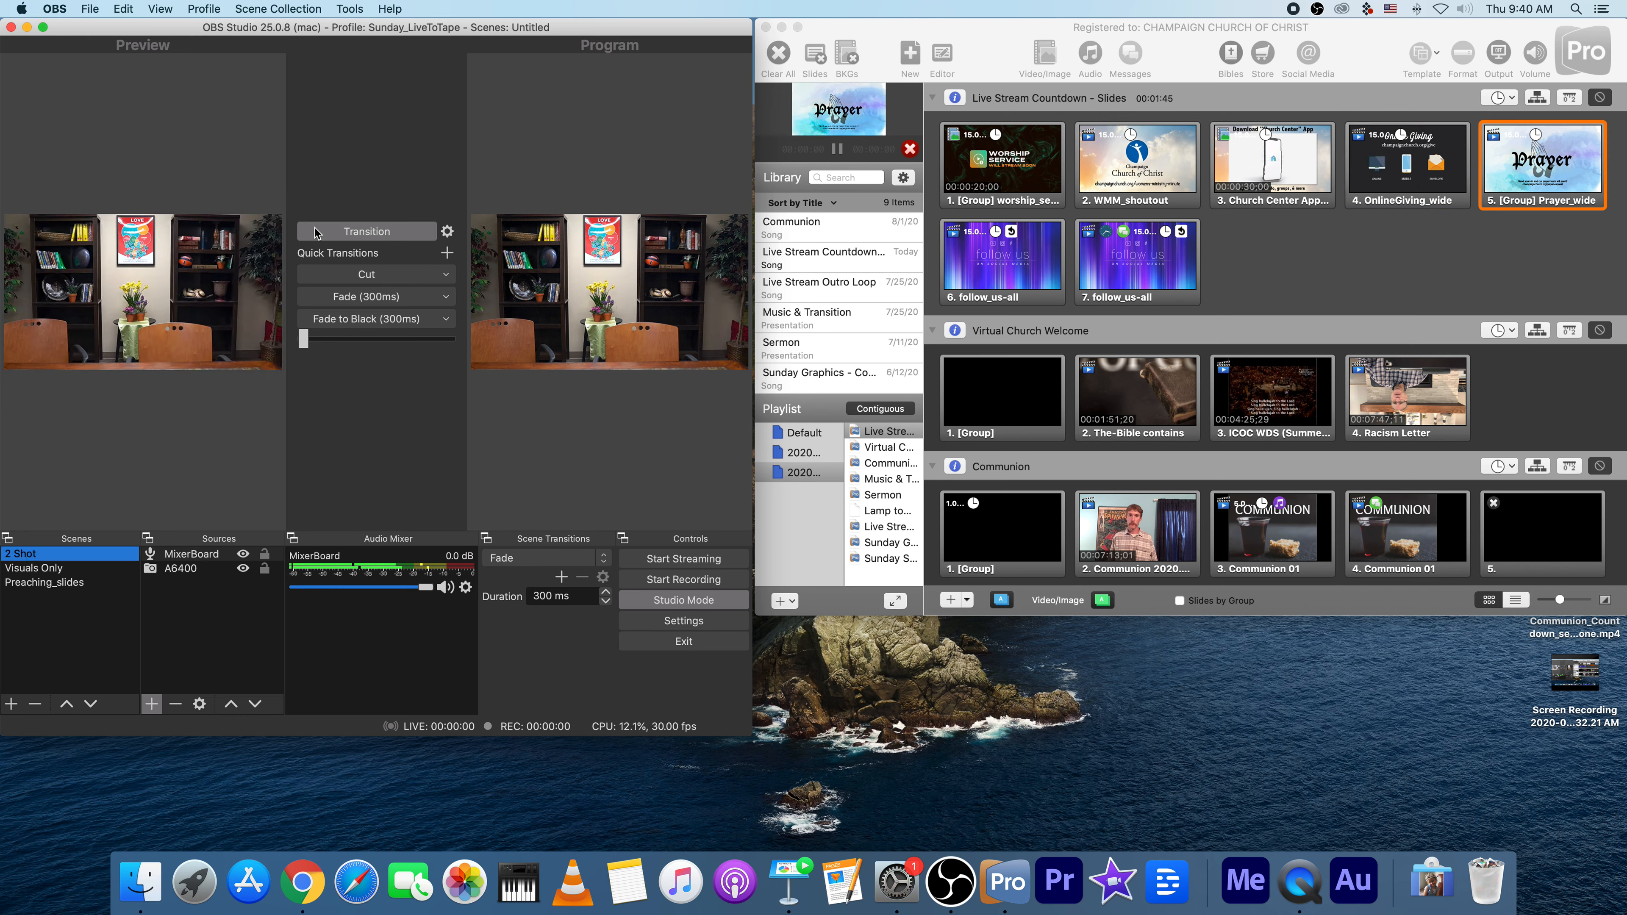
Look over the output settings and the video resolution, downscale filter and frame rate settings
left_click(683, 622)
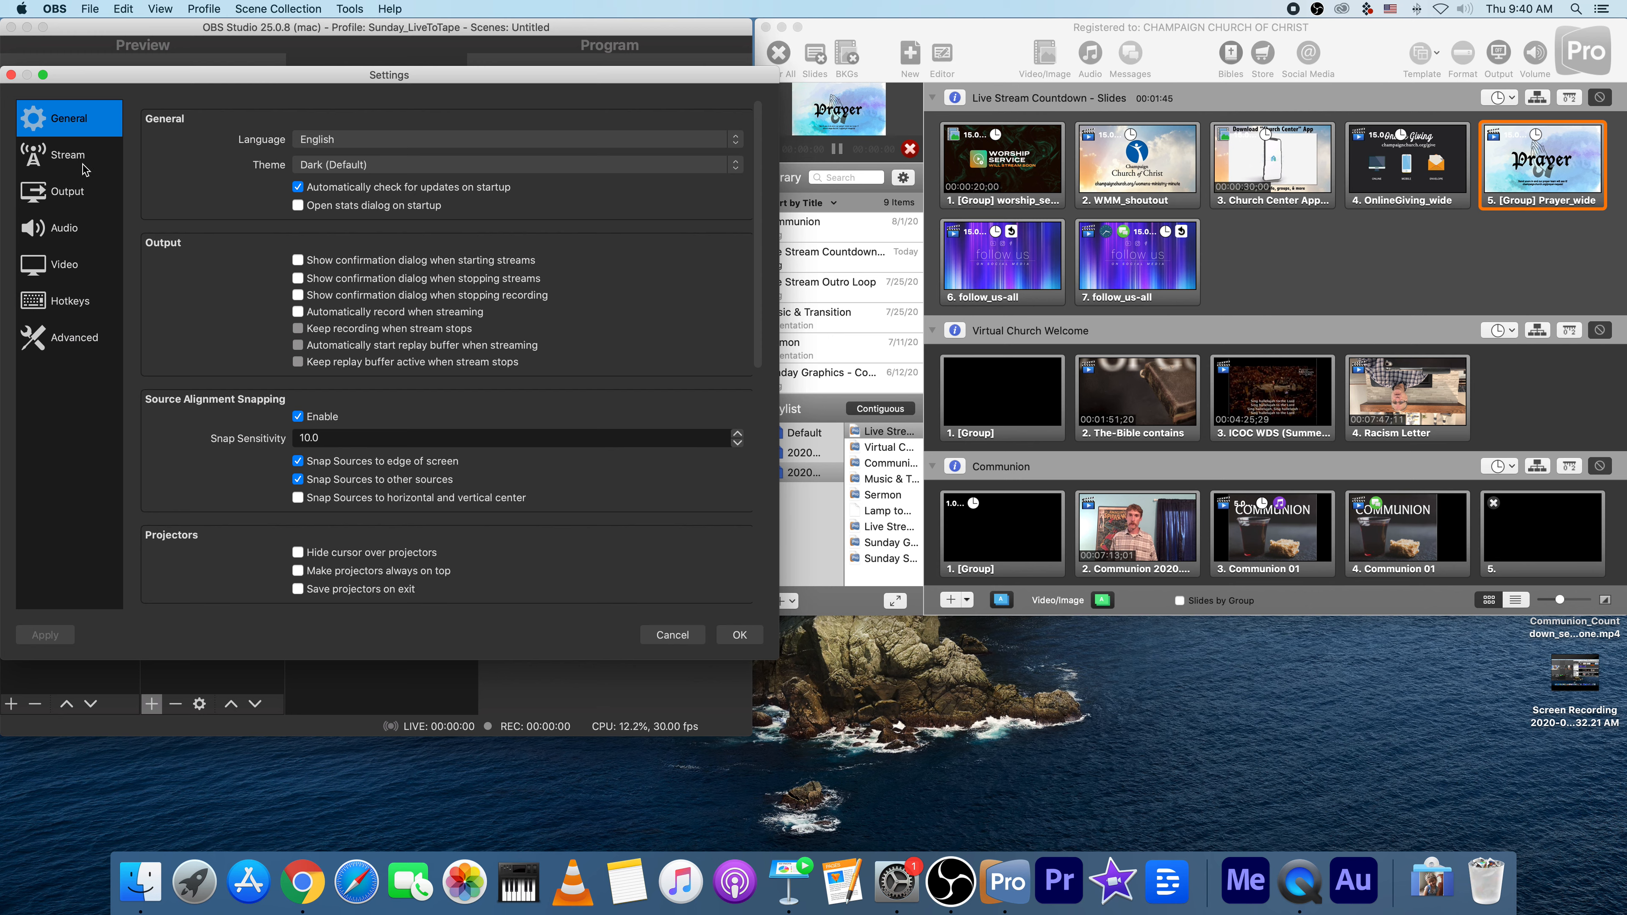
left_click(84, 197)
left_click(79, 270)
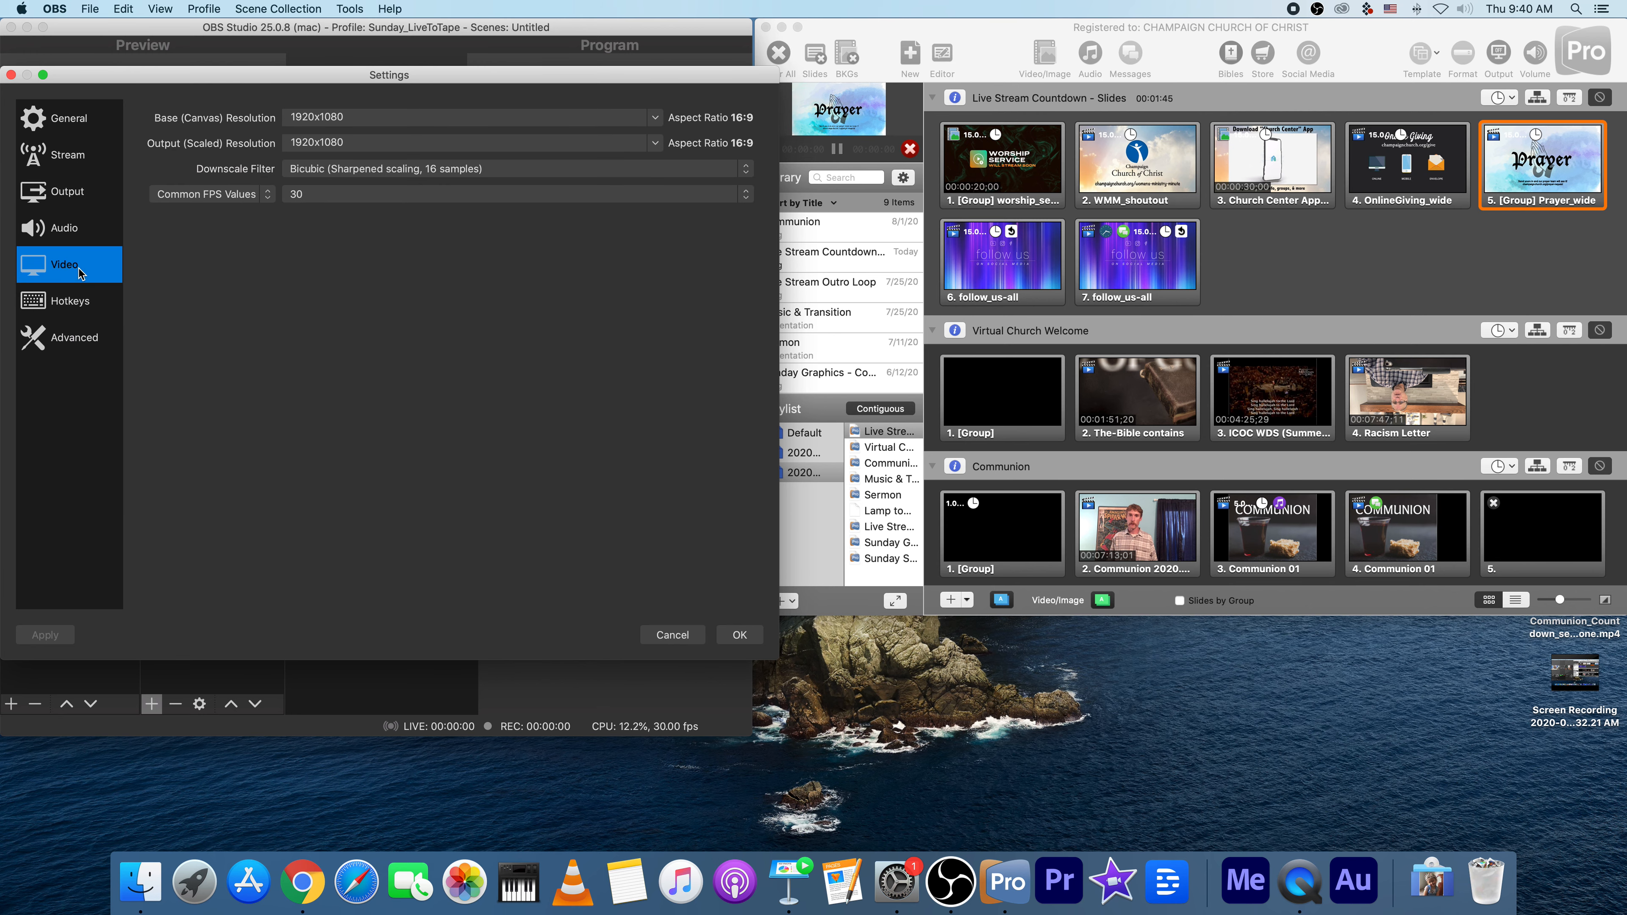
left_click(85, 196)
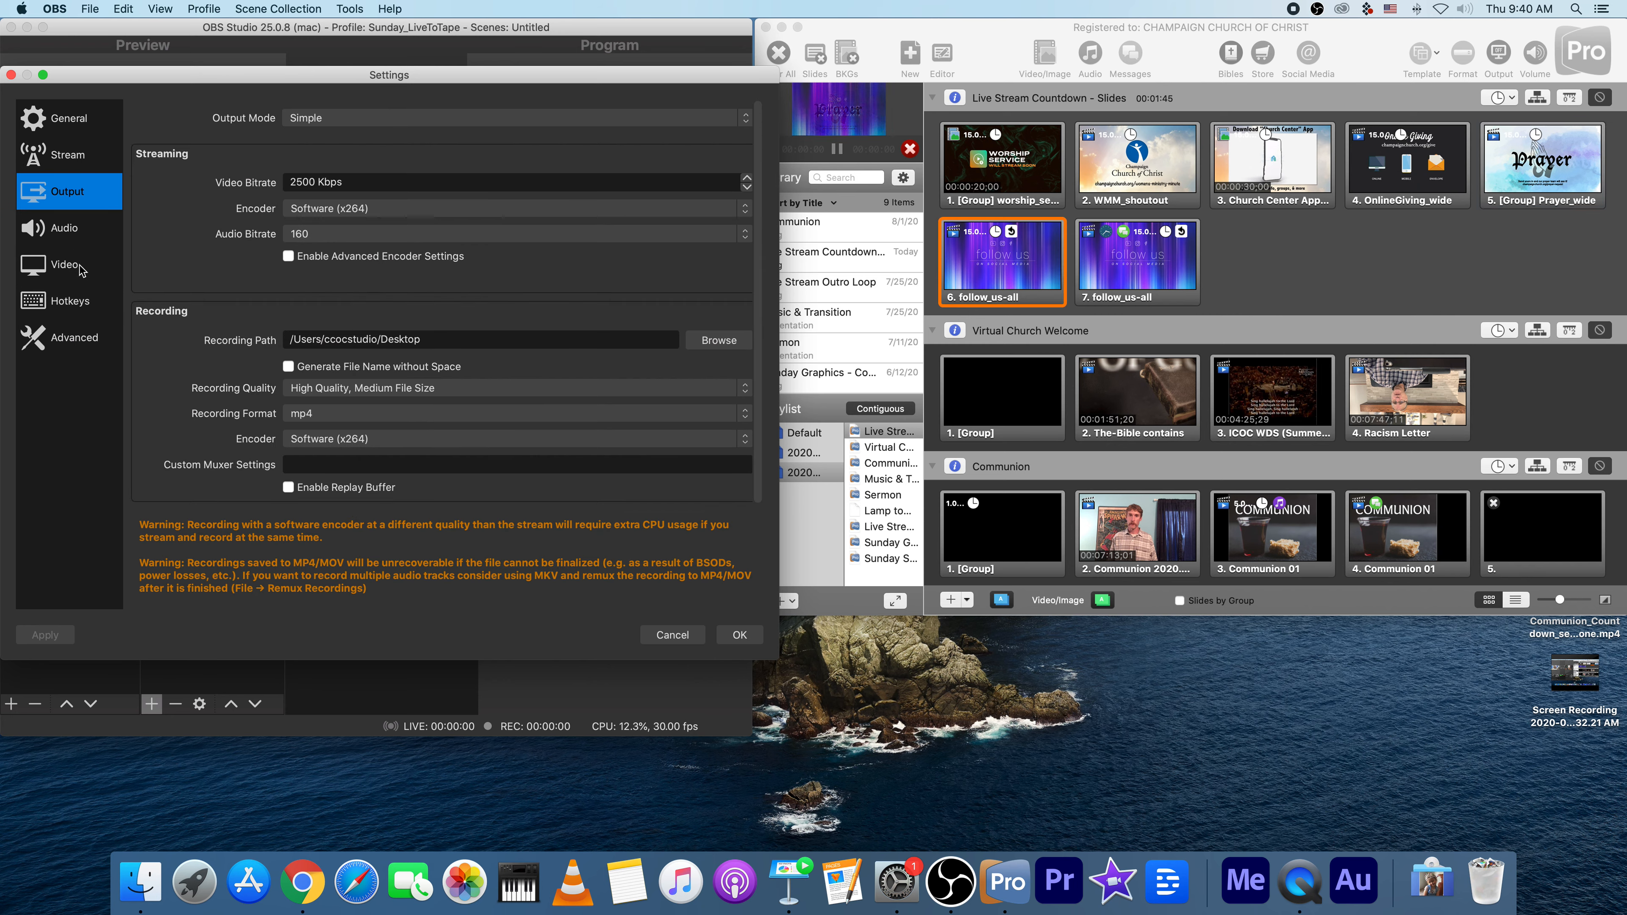
left_click(82, 268)
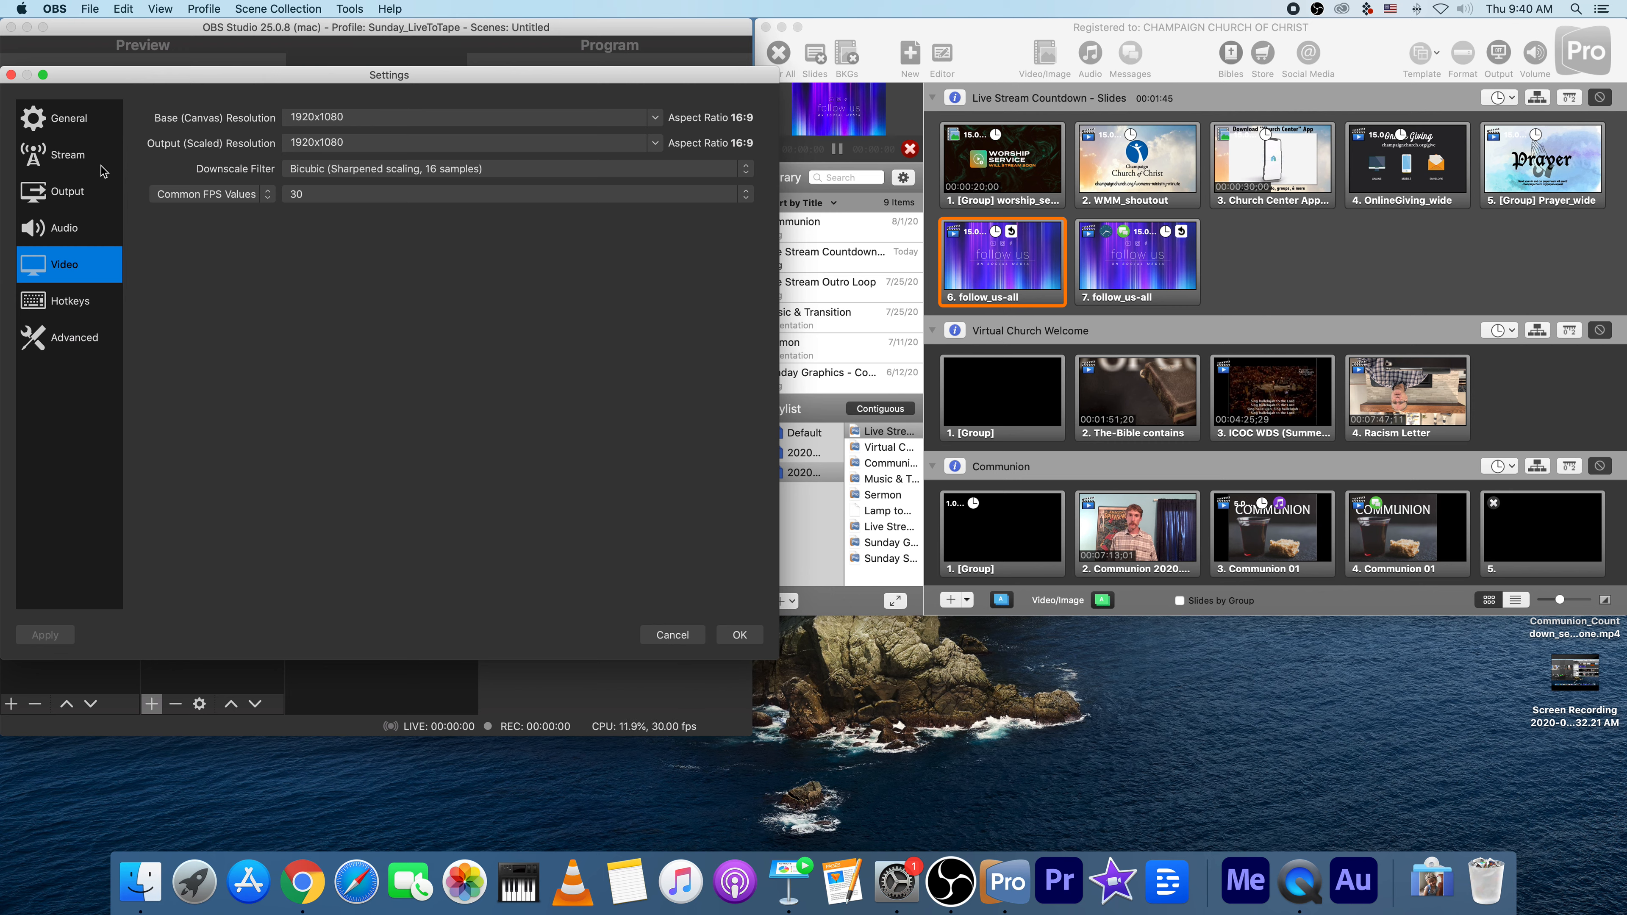
Examine the streaming bitrate, recording path, format and encoder in the output settings, and close the settings without changes
left_click(69, 192)
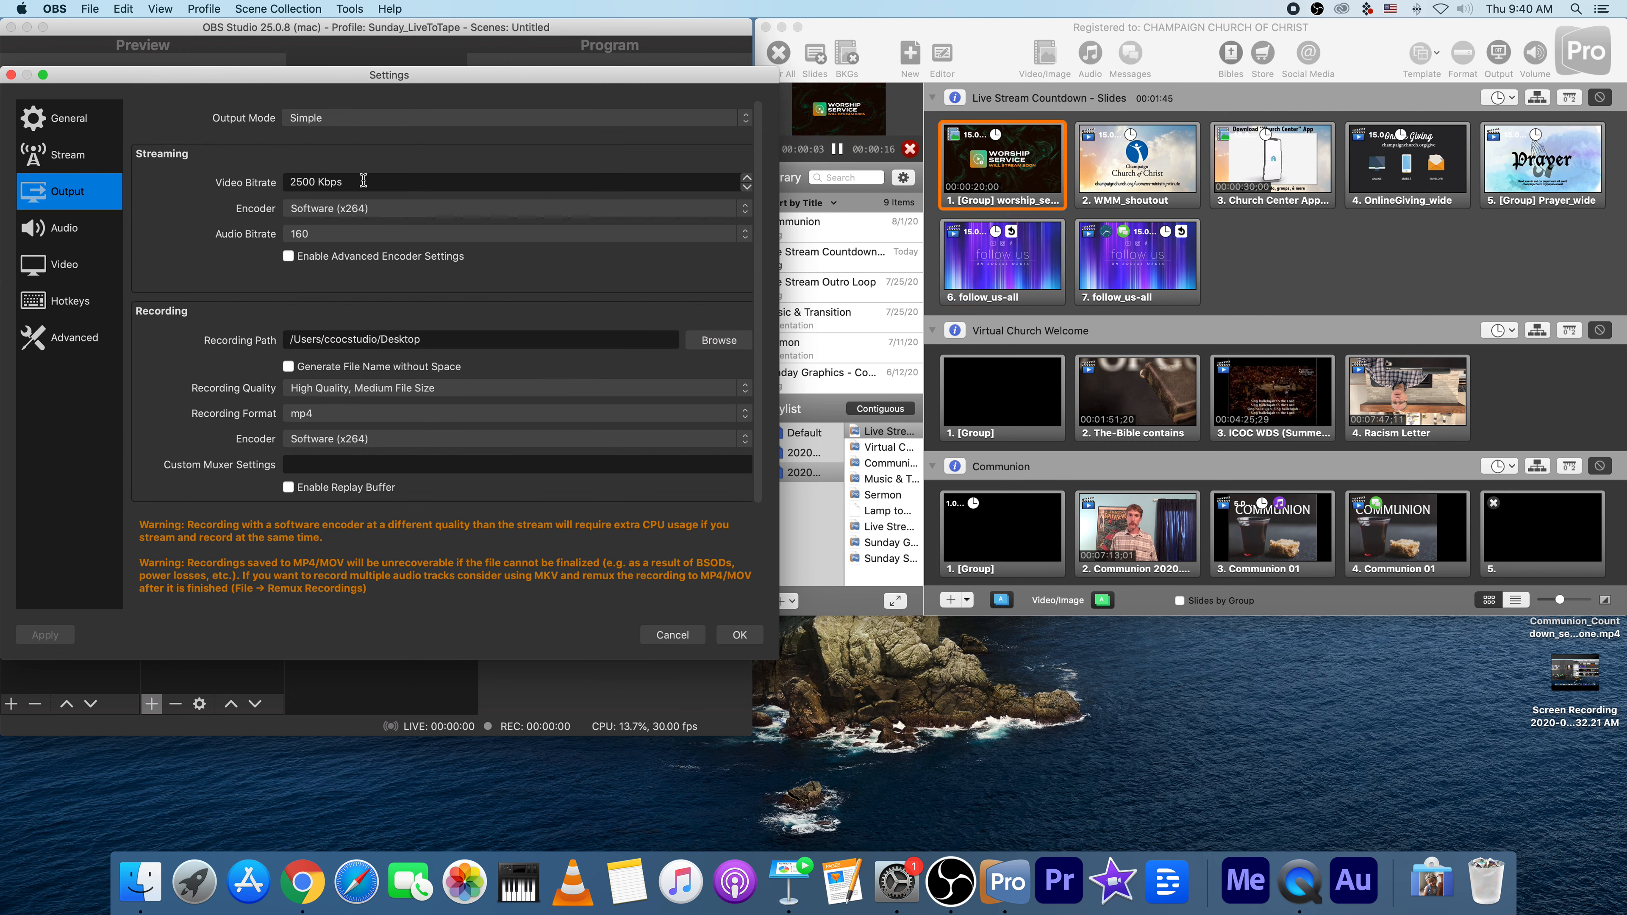
scroll(226, 325, "down", 5)
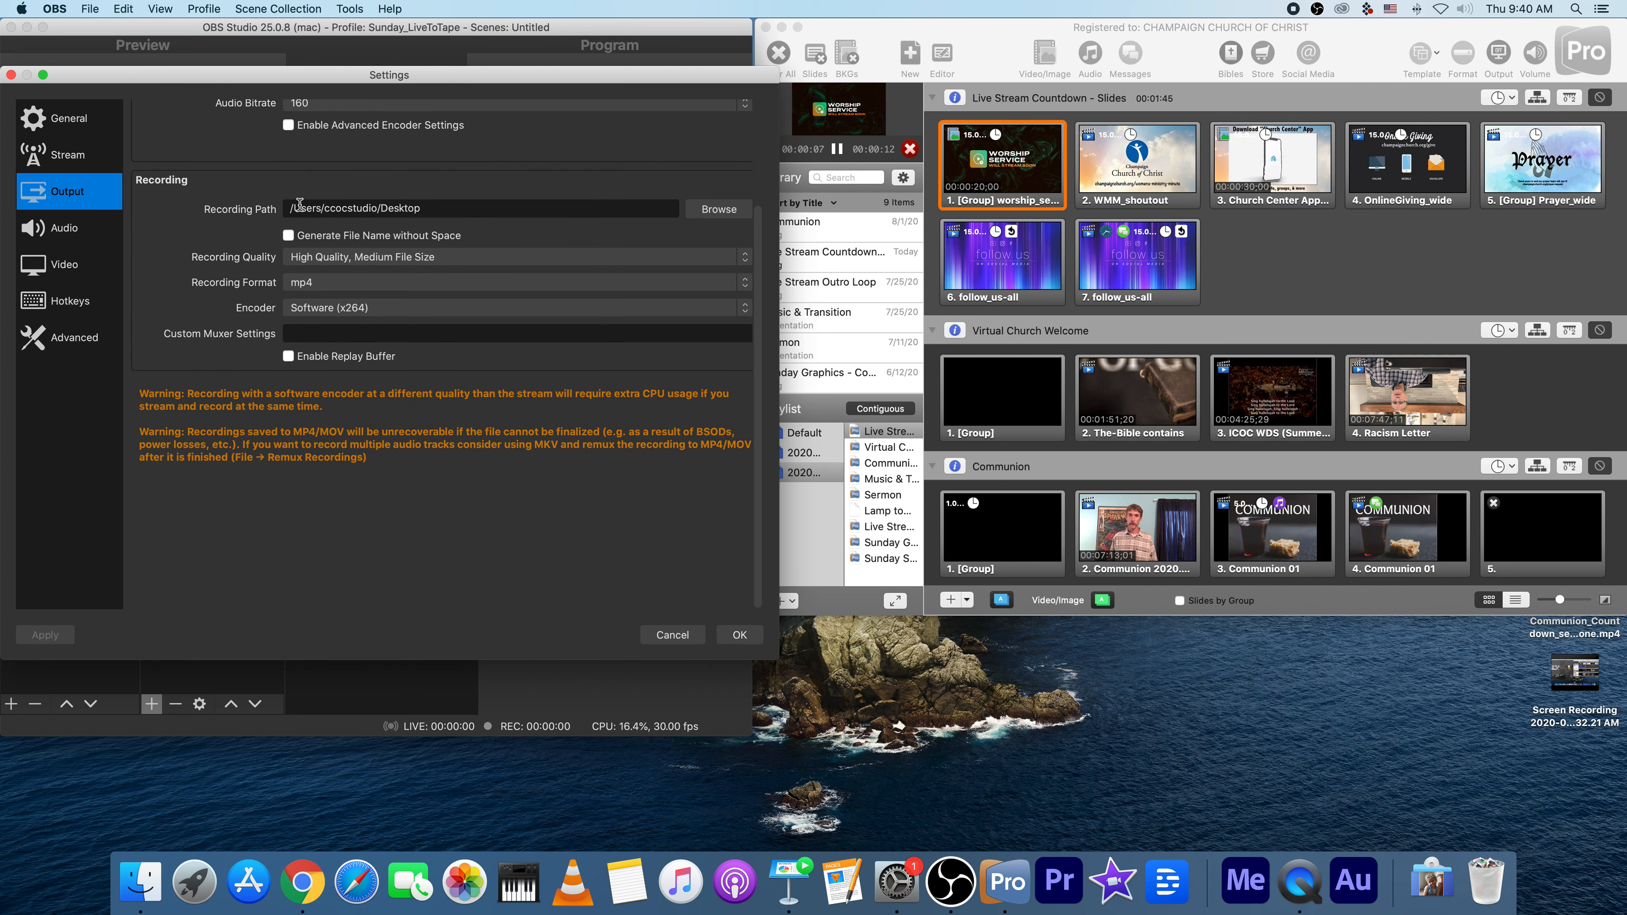
left_click_drag(301, 208, 529, 213)
left_click(529, 213)
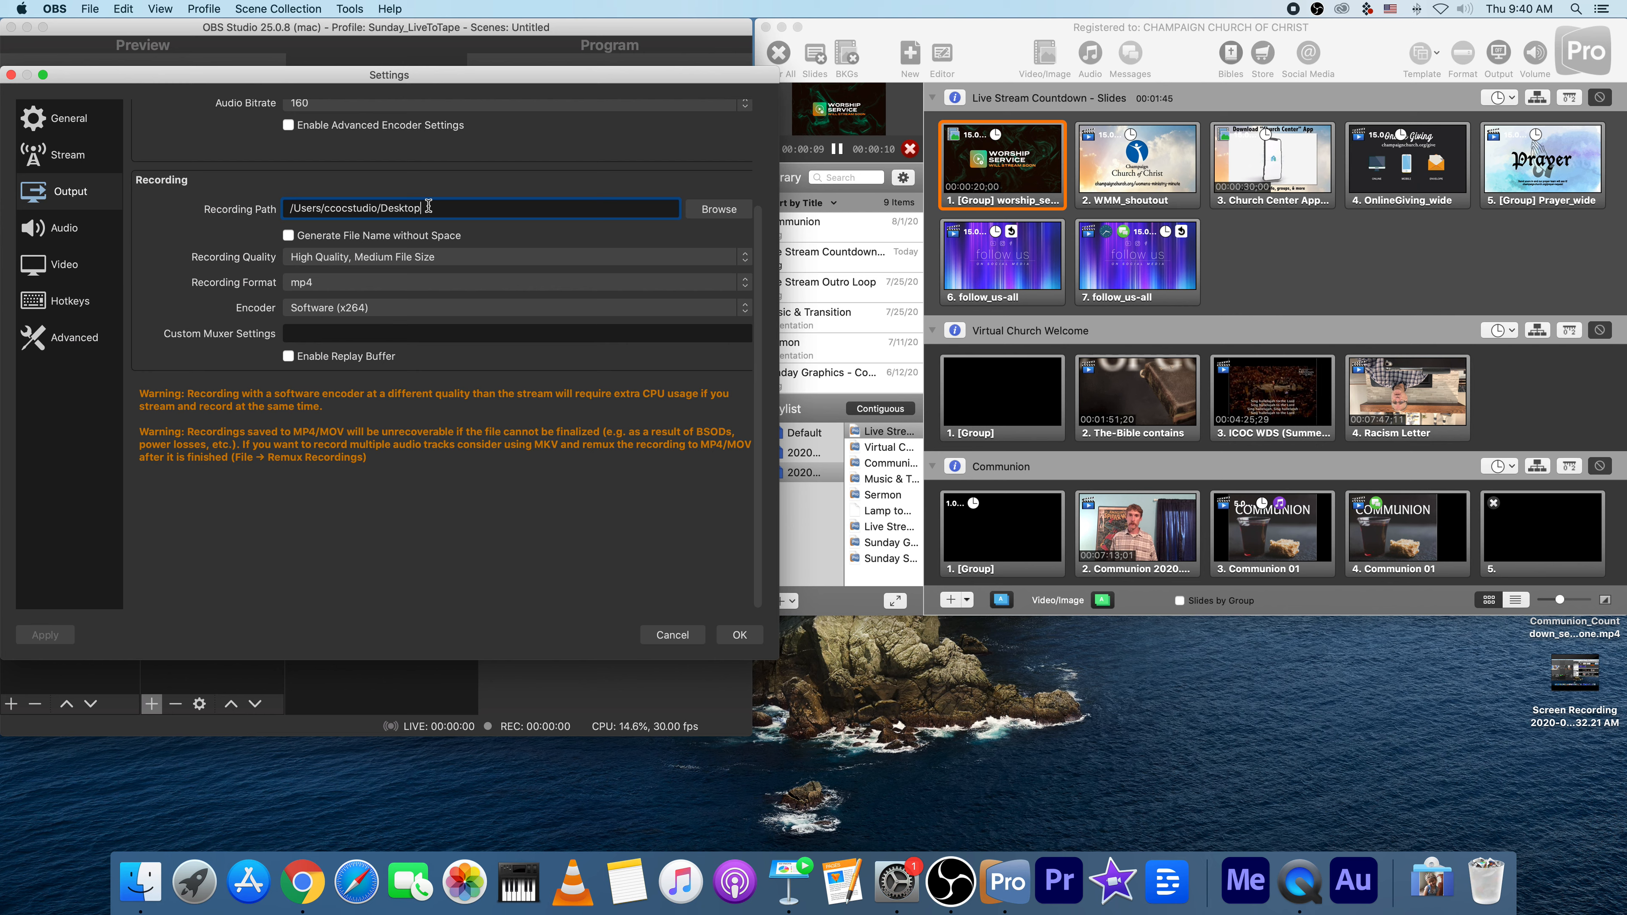
scroll(428, 206, "up", 1)
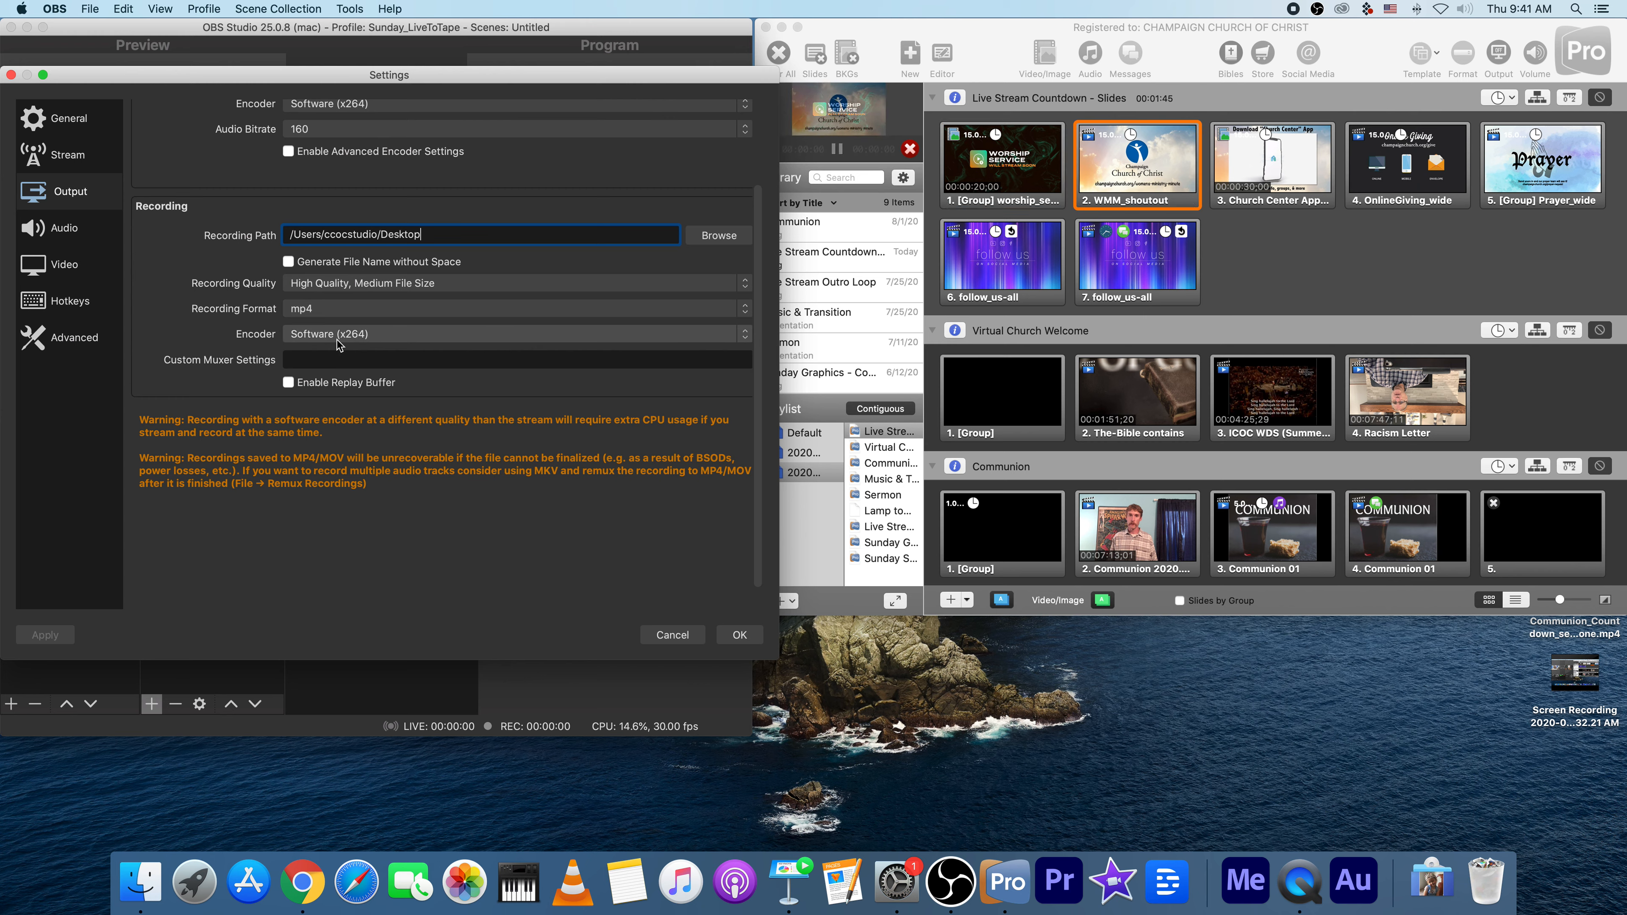
left_click(146, 417)
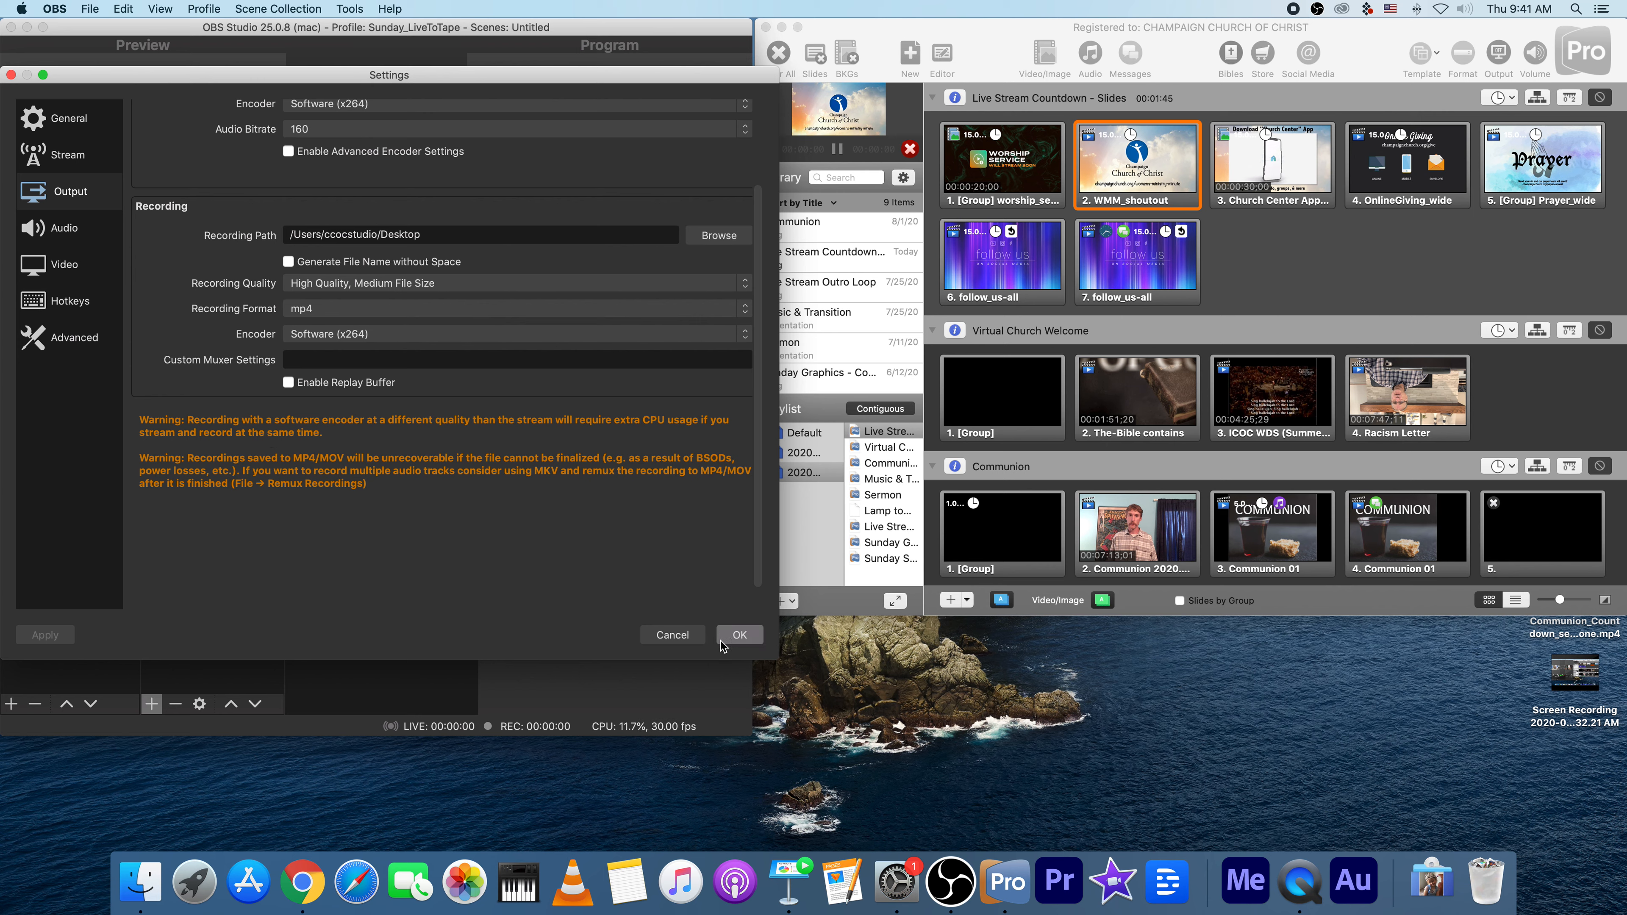
scroll(594, 541, "up", 3)
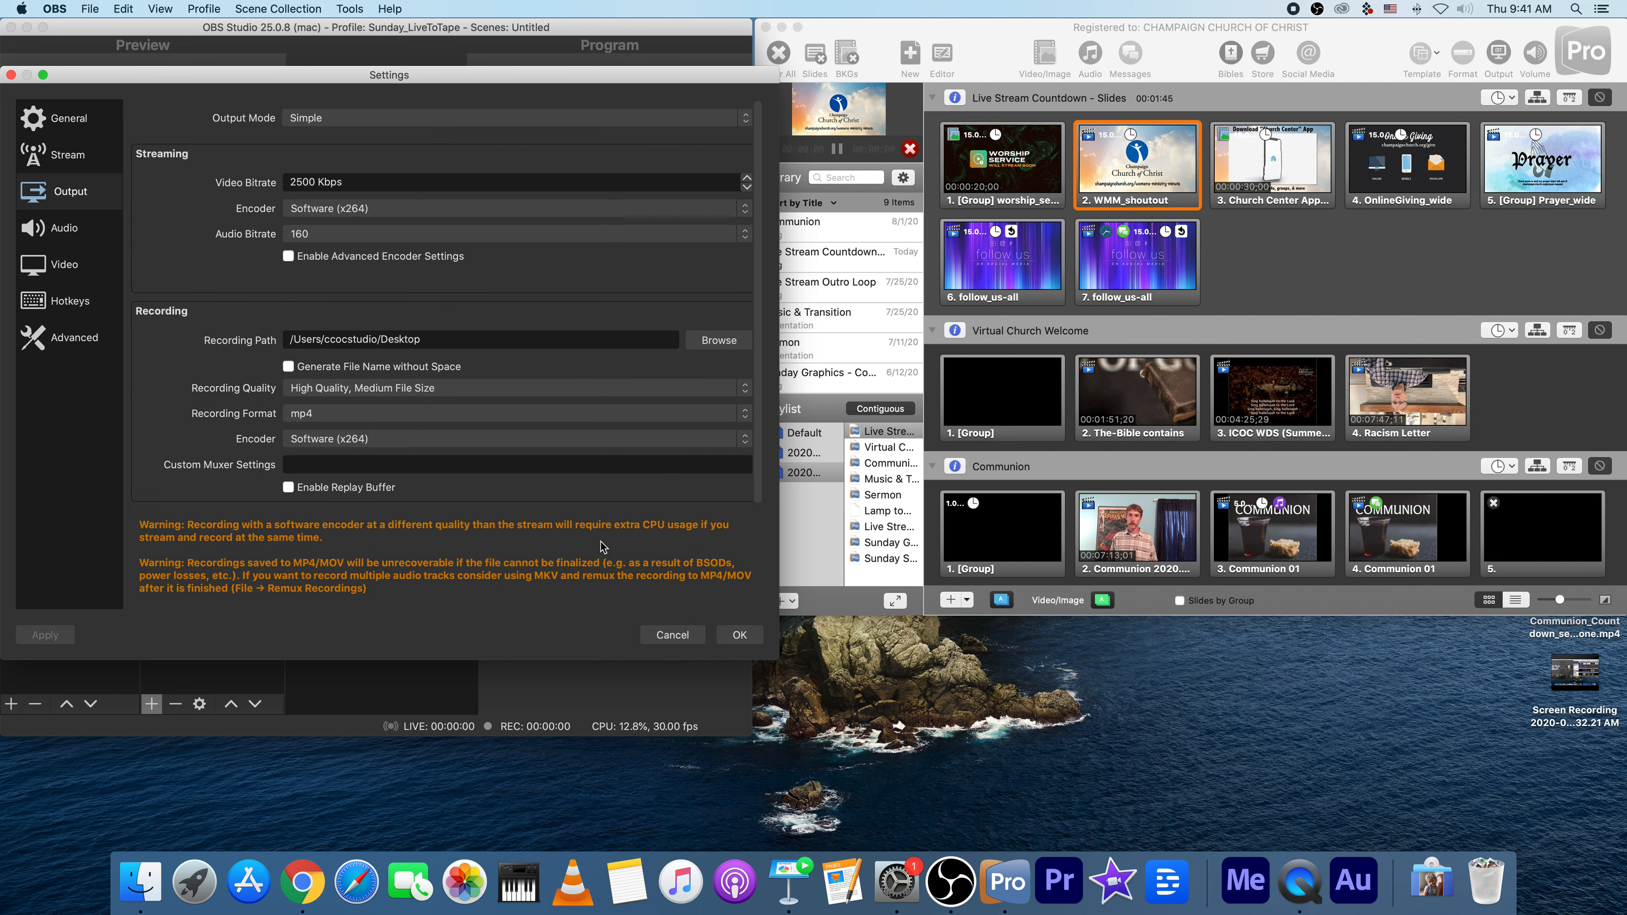
left_click(687, 639)
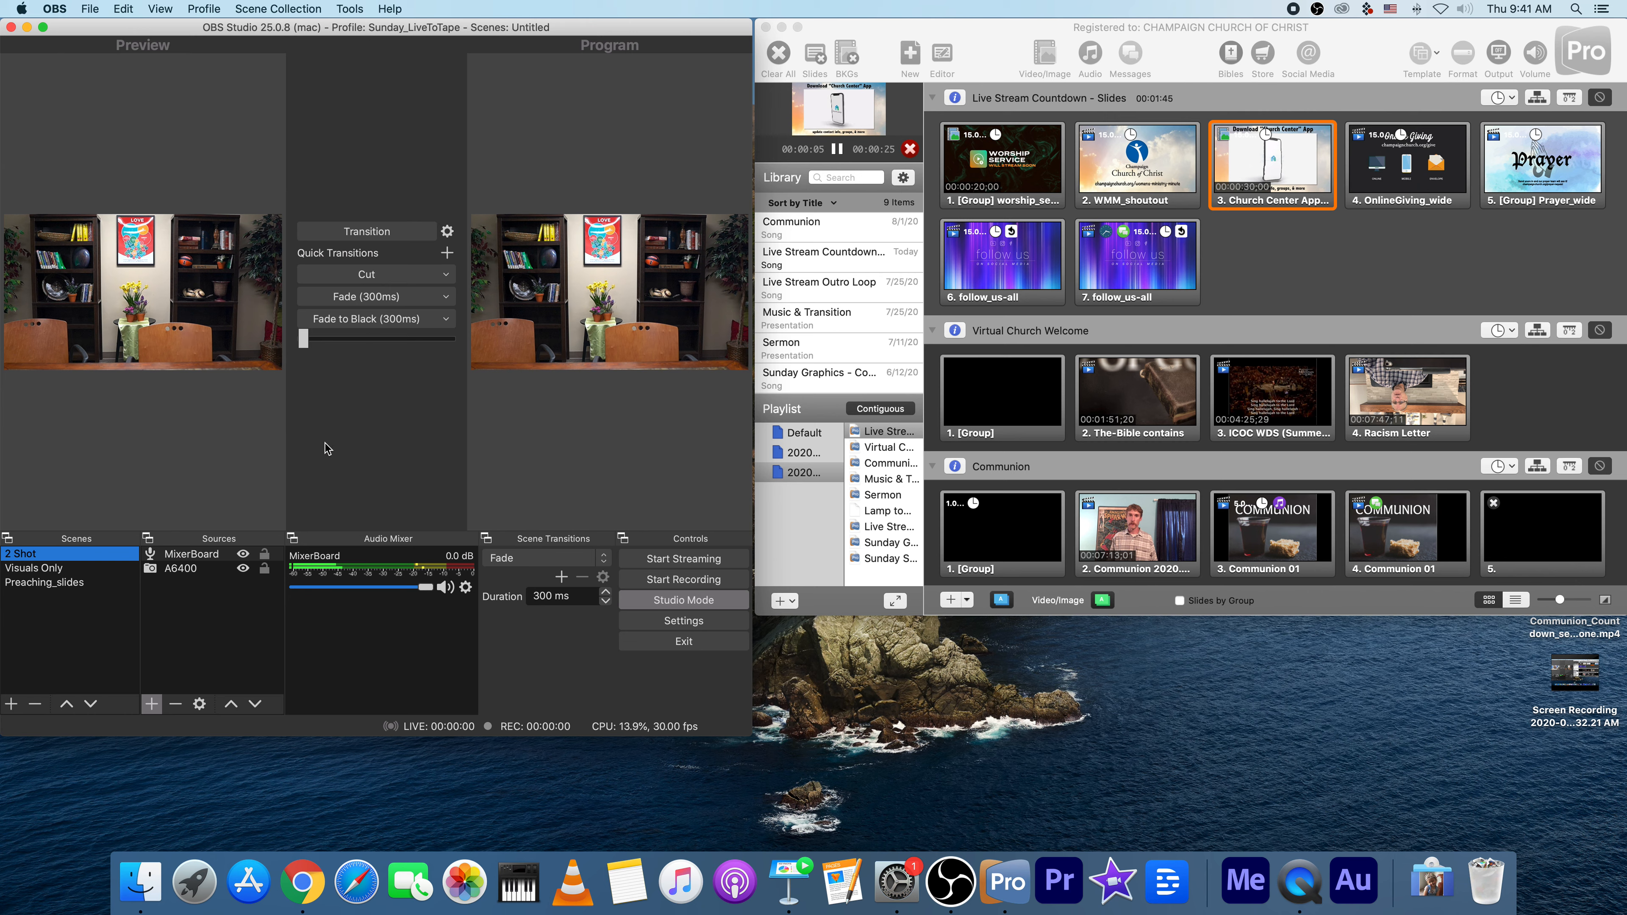
Transition the Visuals Only scene to the program output and load it into the preview as well
left_click(38, 568)
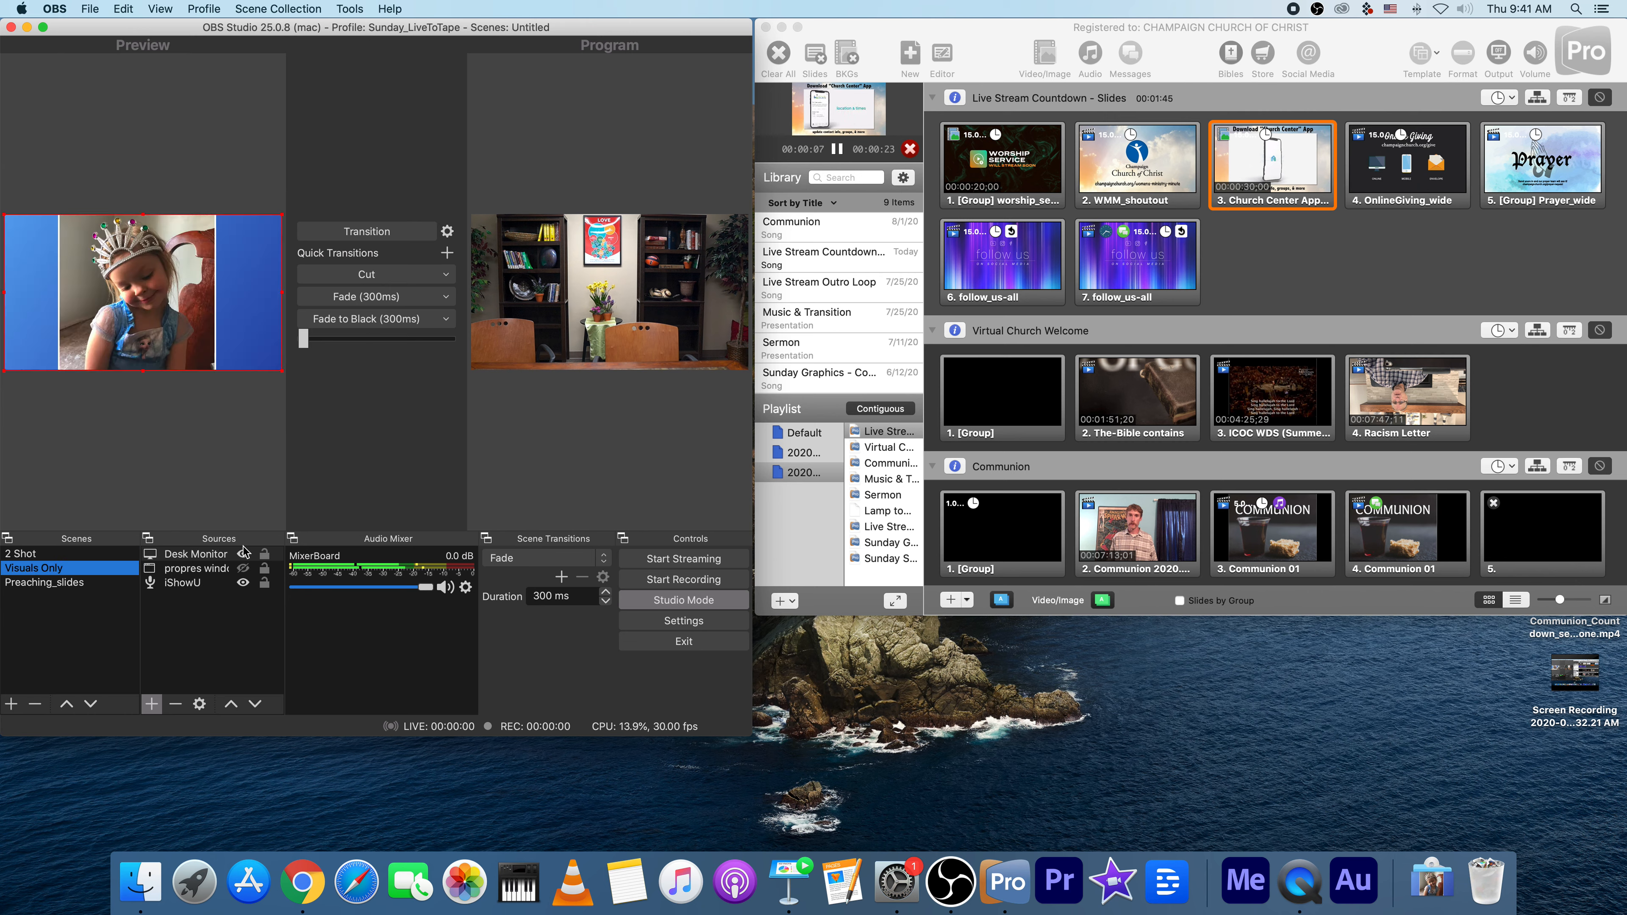
left_click(392, 236)
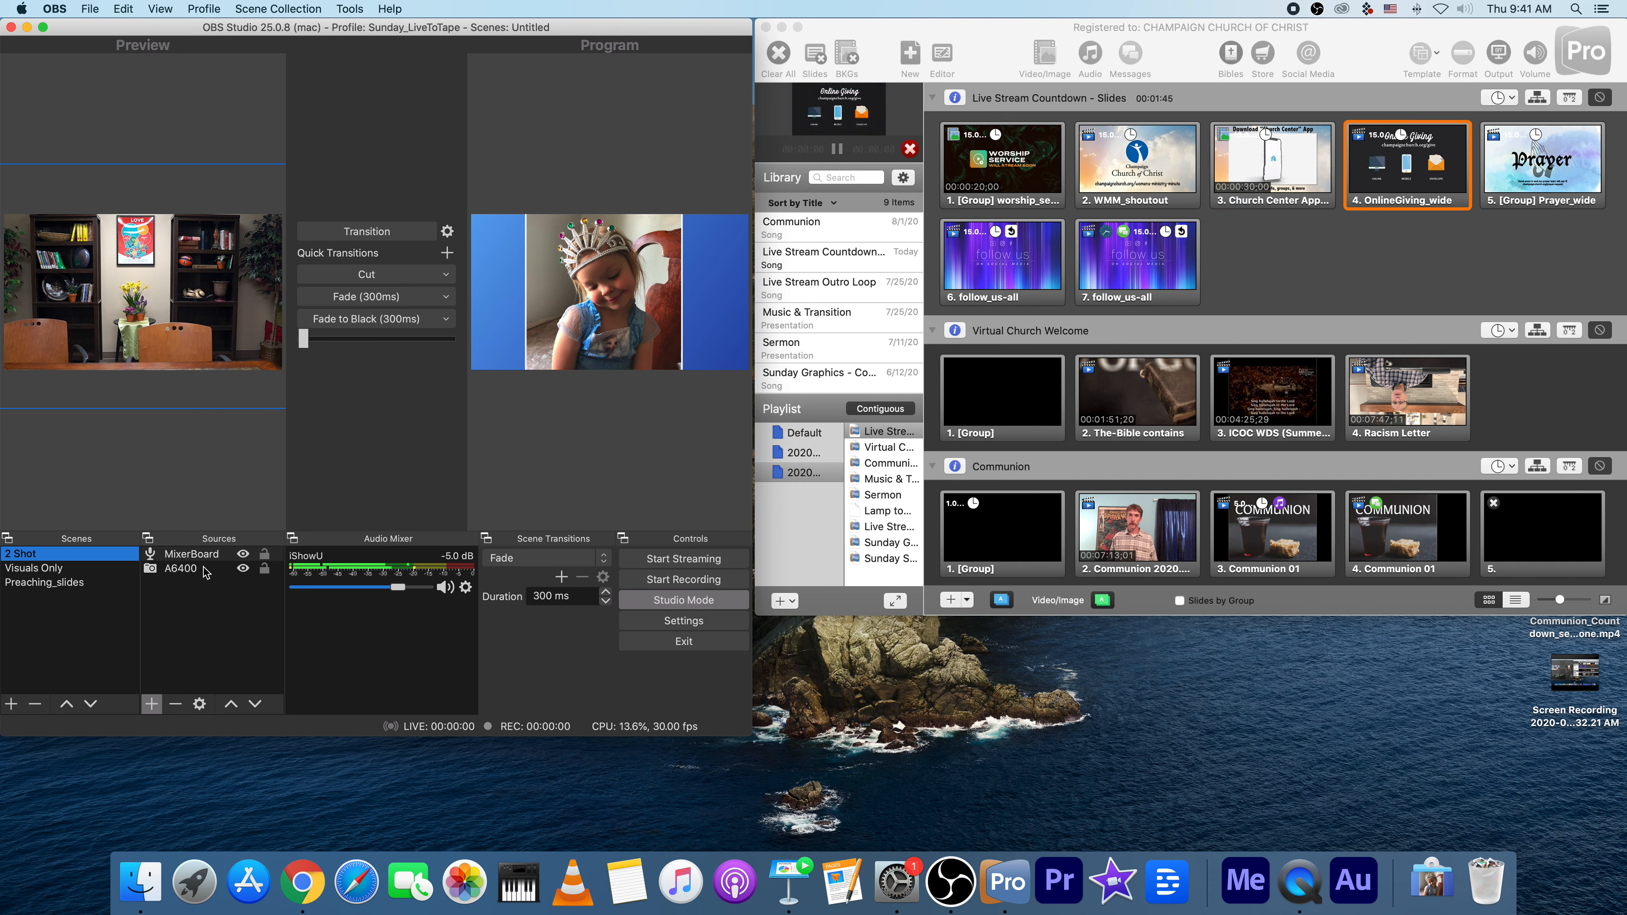
left_click(47, 570)
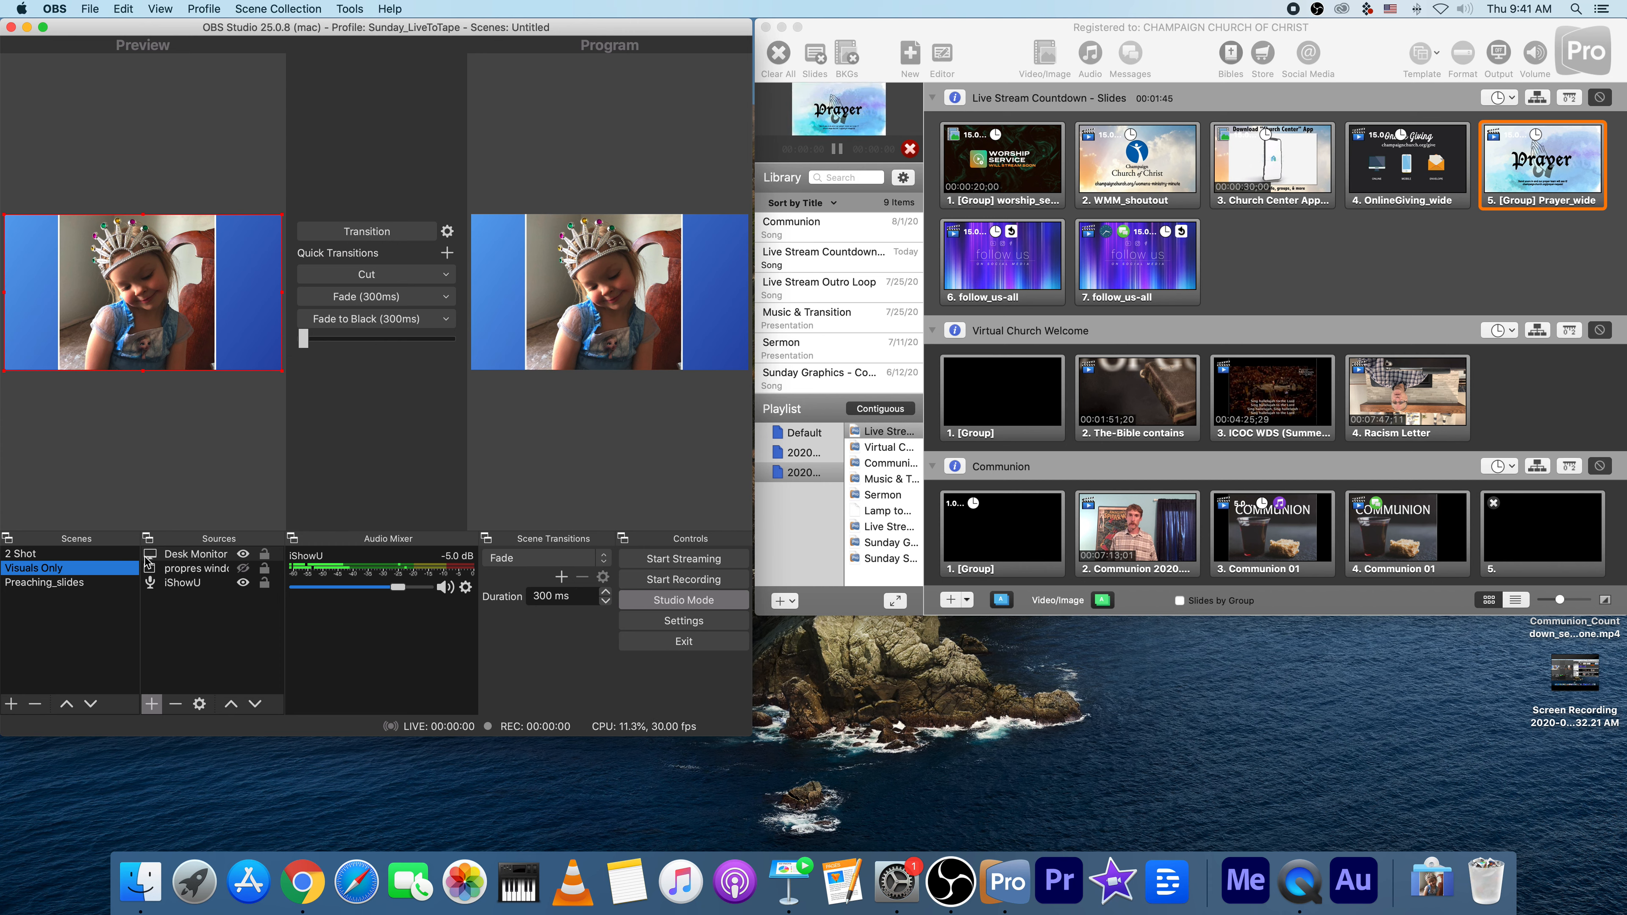
Remove the propres window source from the Visuals Only scene
left_click(204, 571)
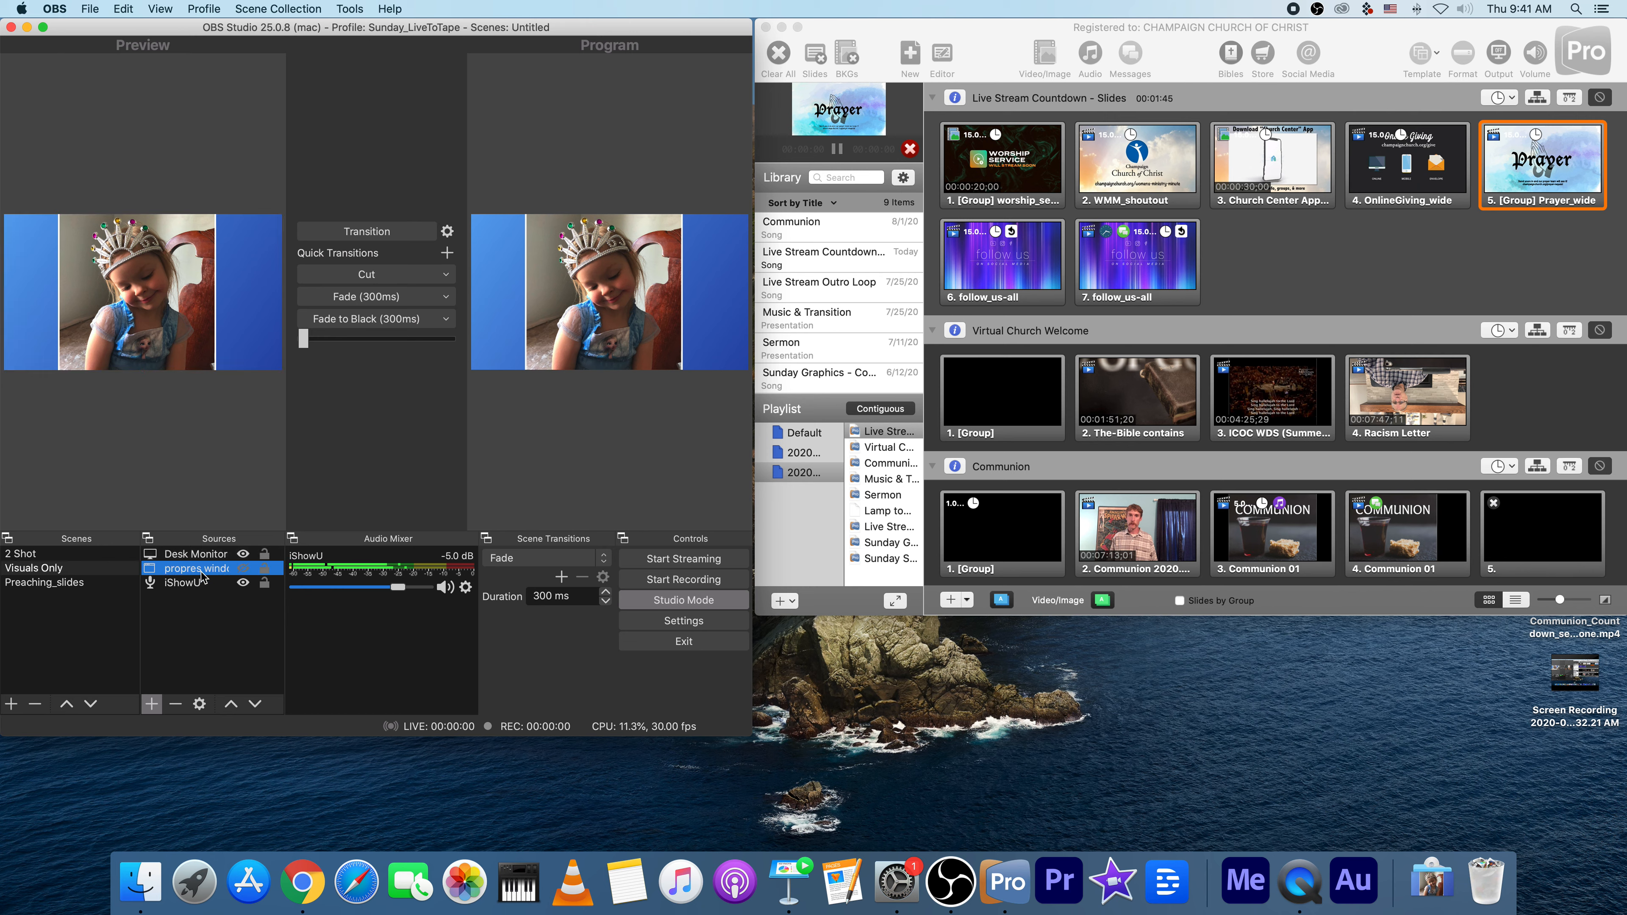
left_click(245, 569)
left_click(214, 614)
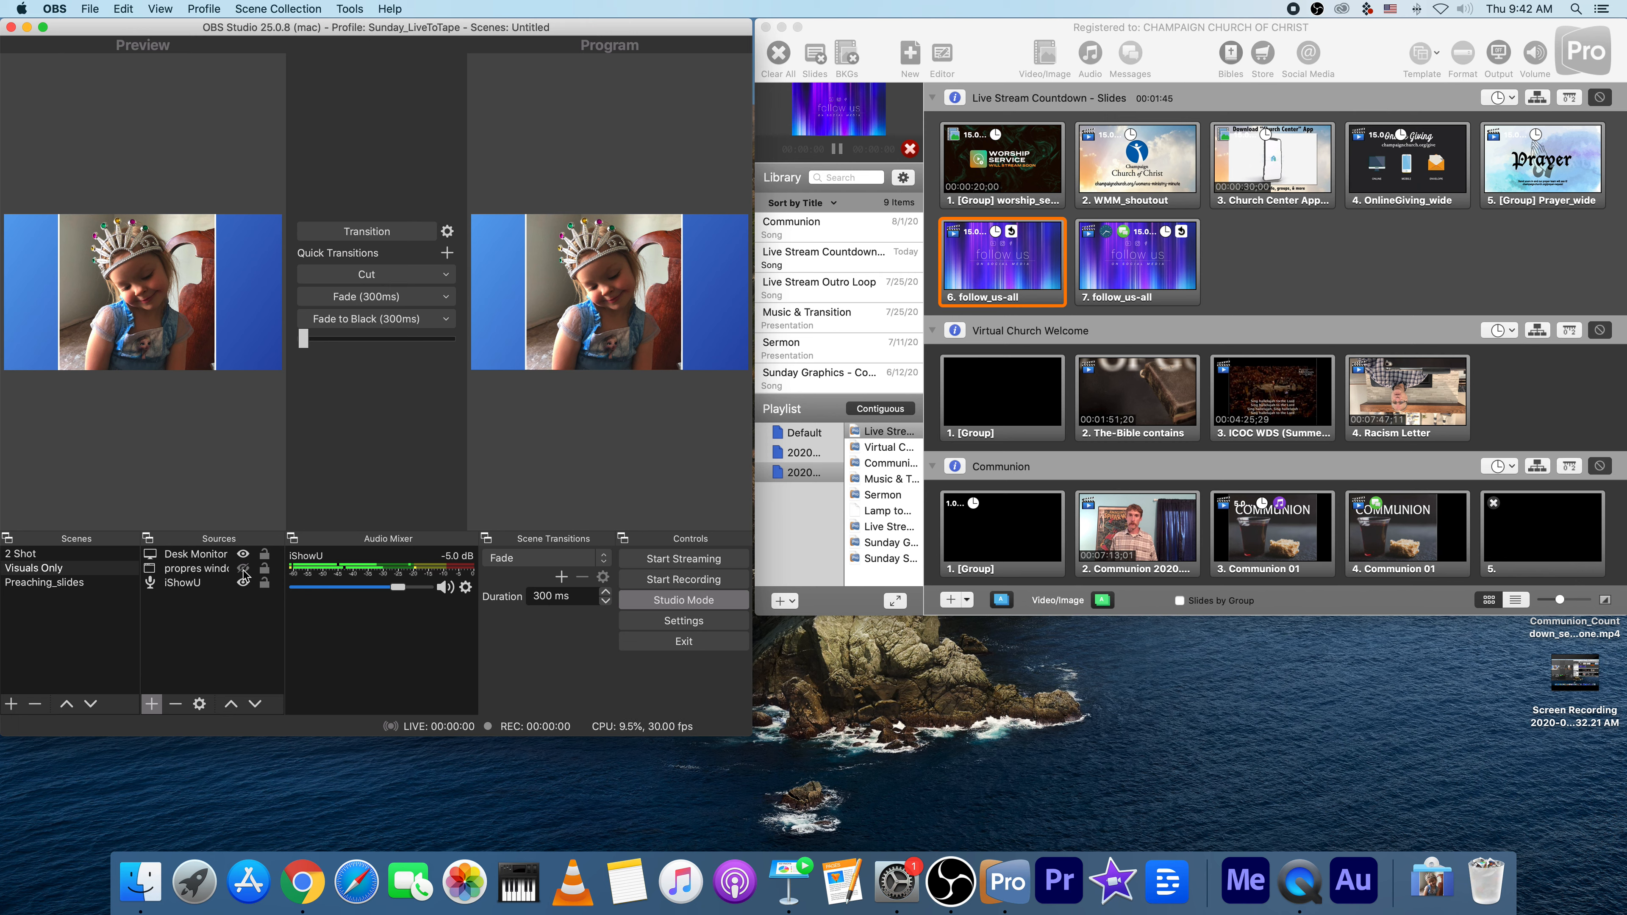
right_click(216, 572)
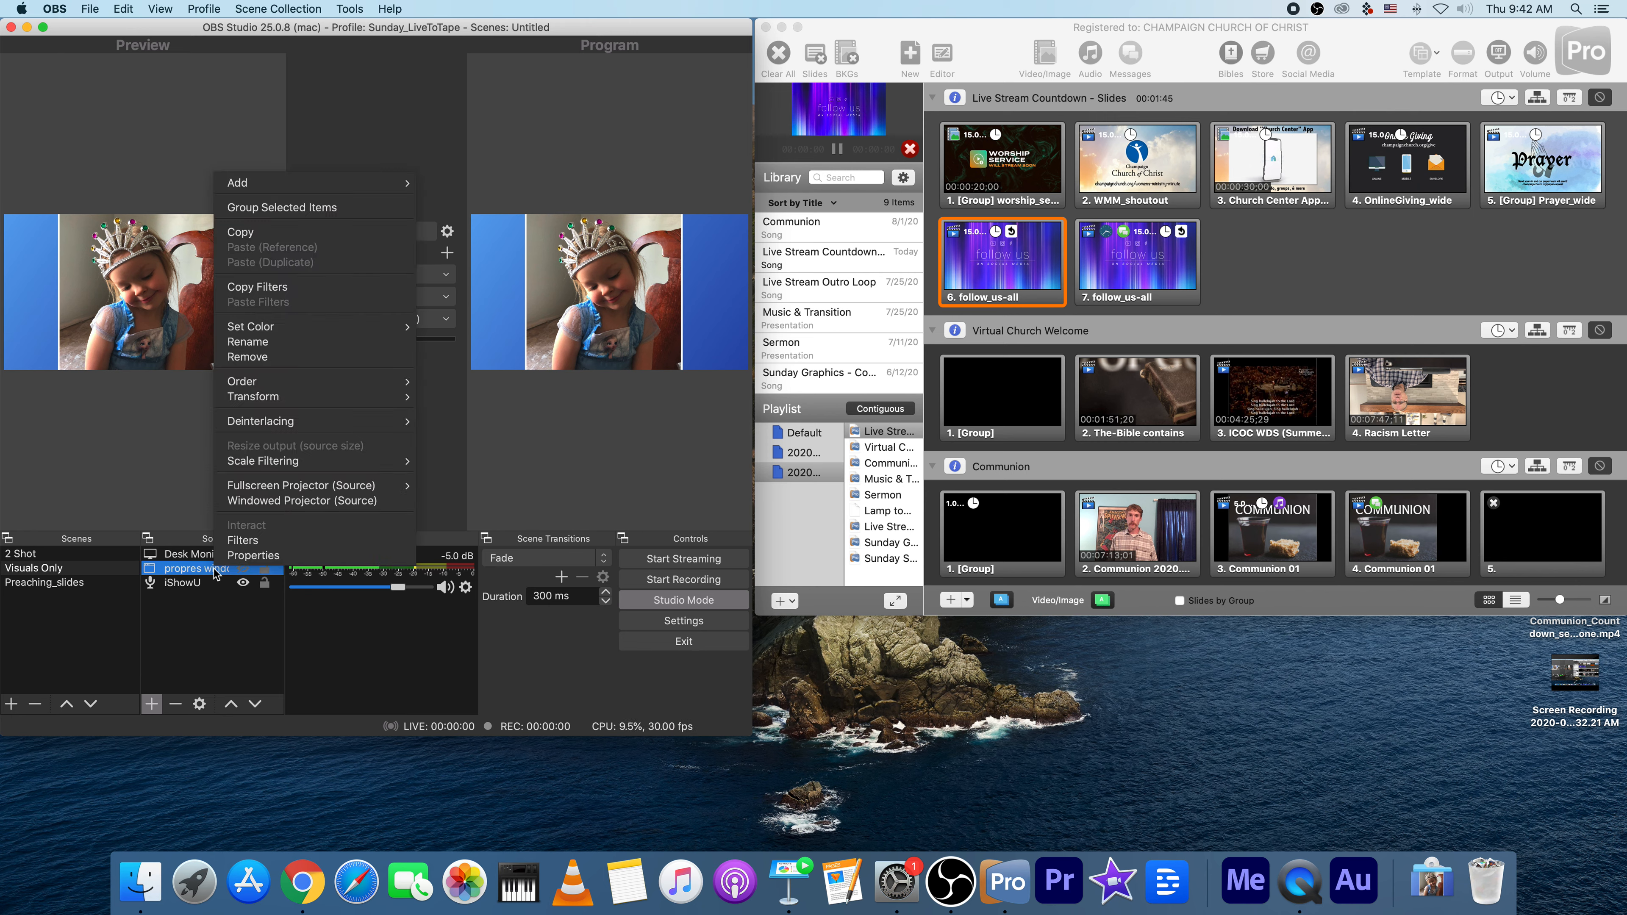
left_click(270, 362)
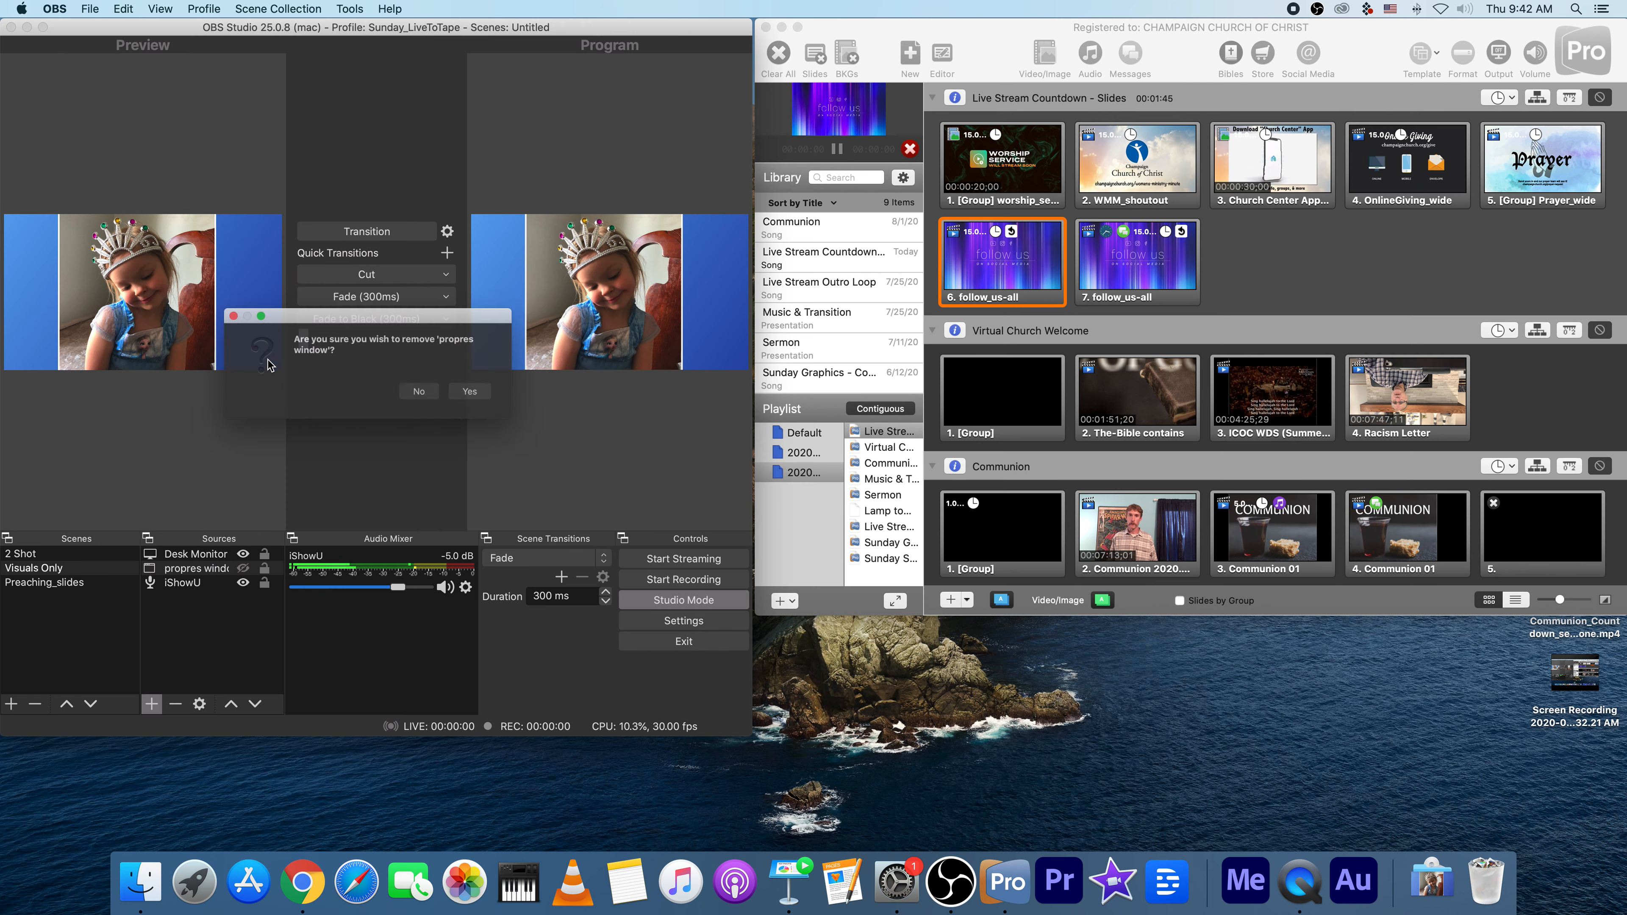
left_click(485, 397)
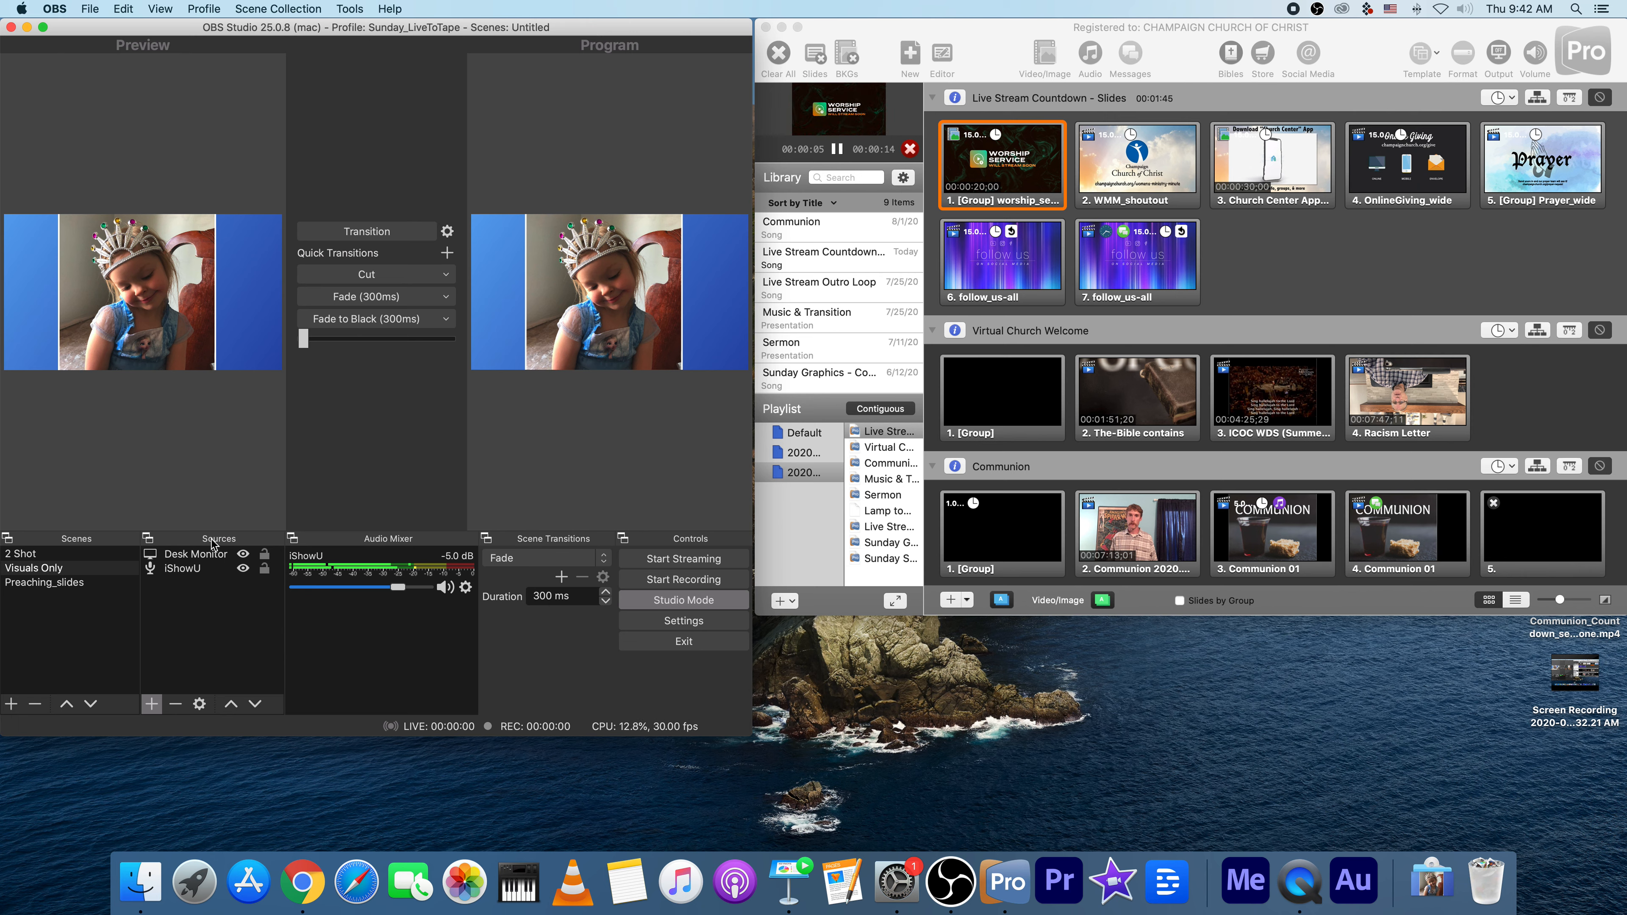
left_click(152, 705)
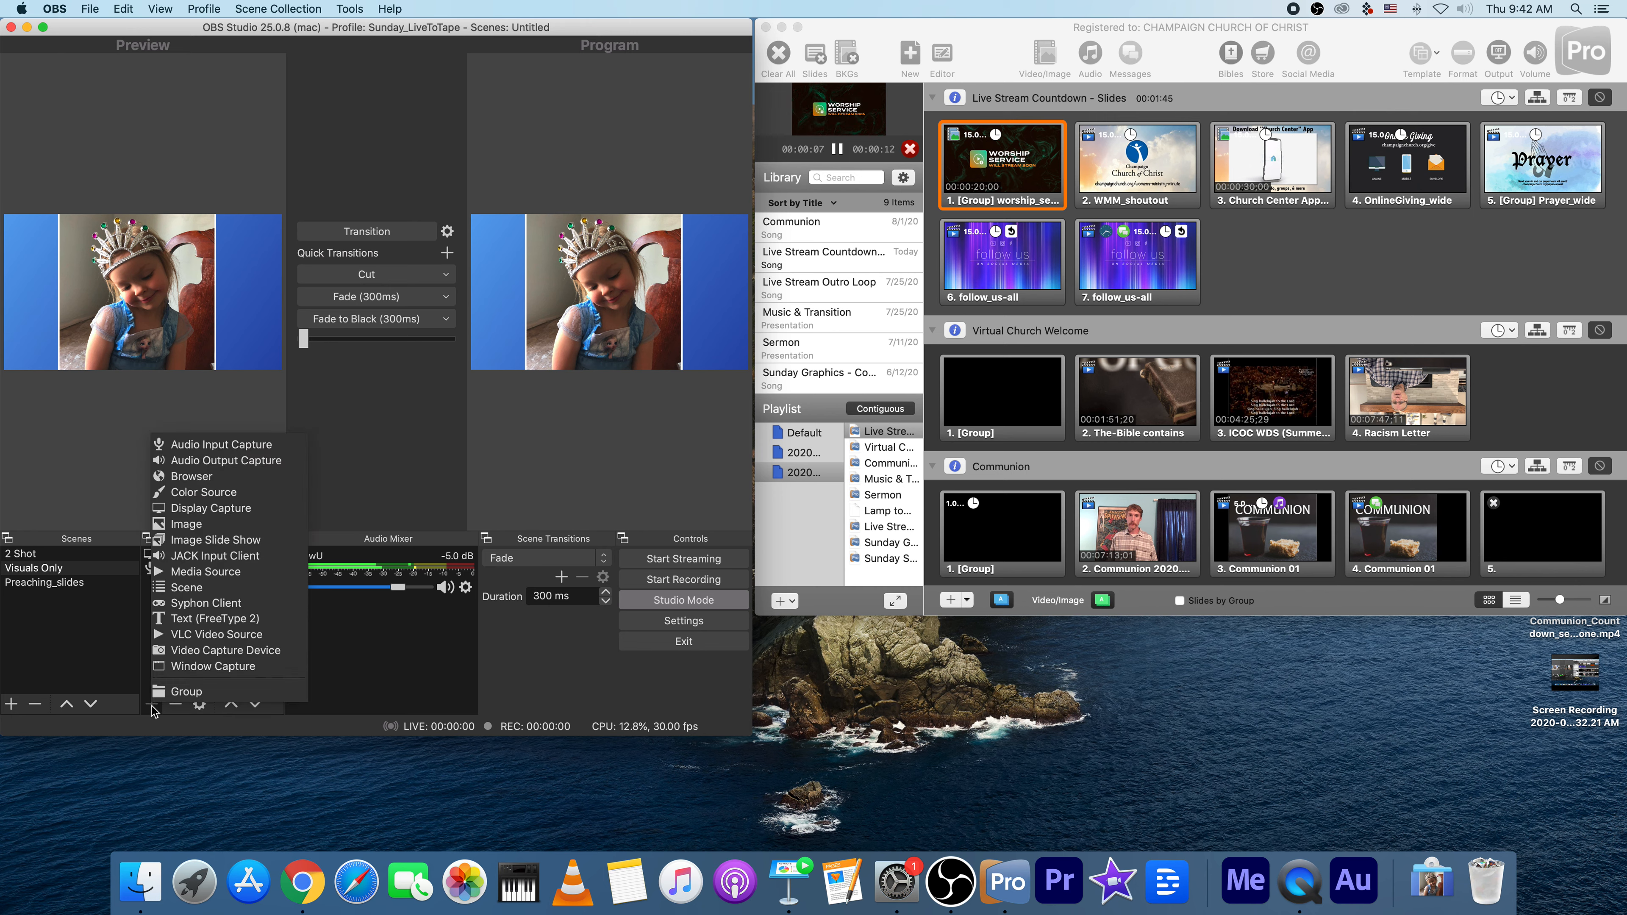
left_click(197, 667)
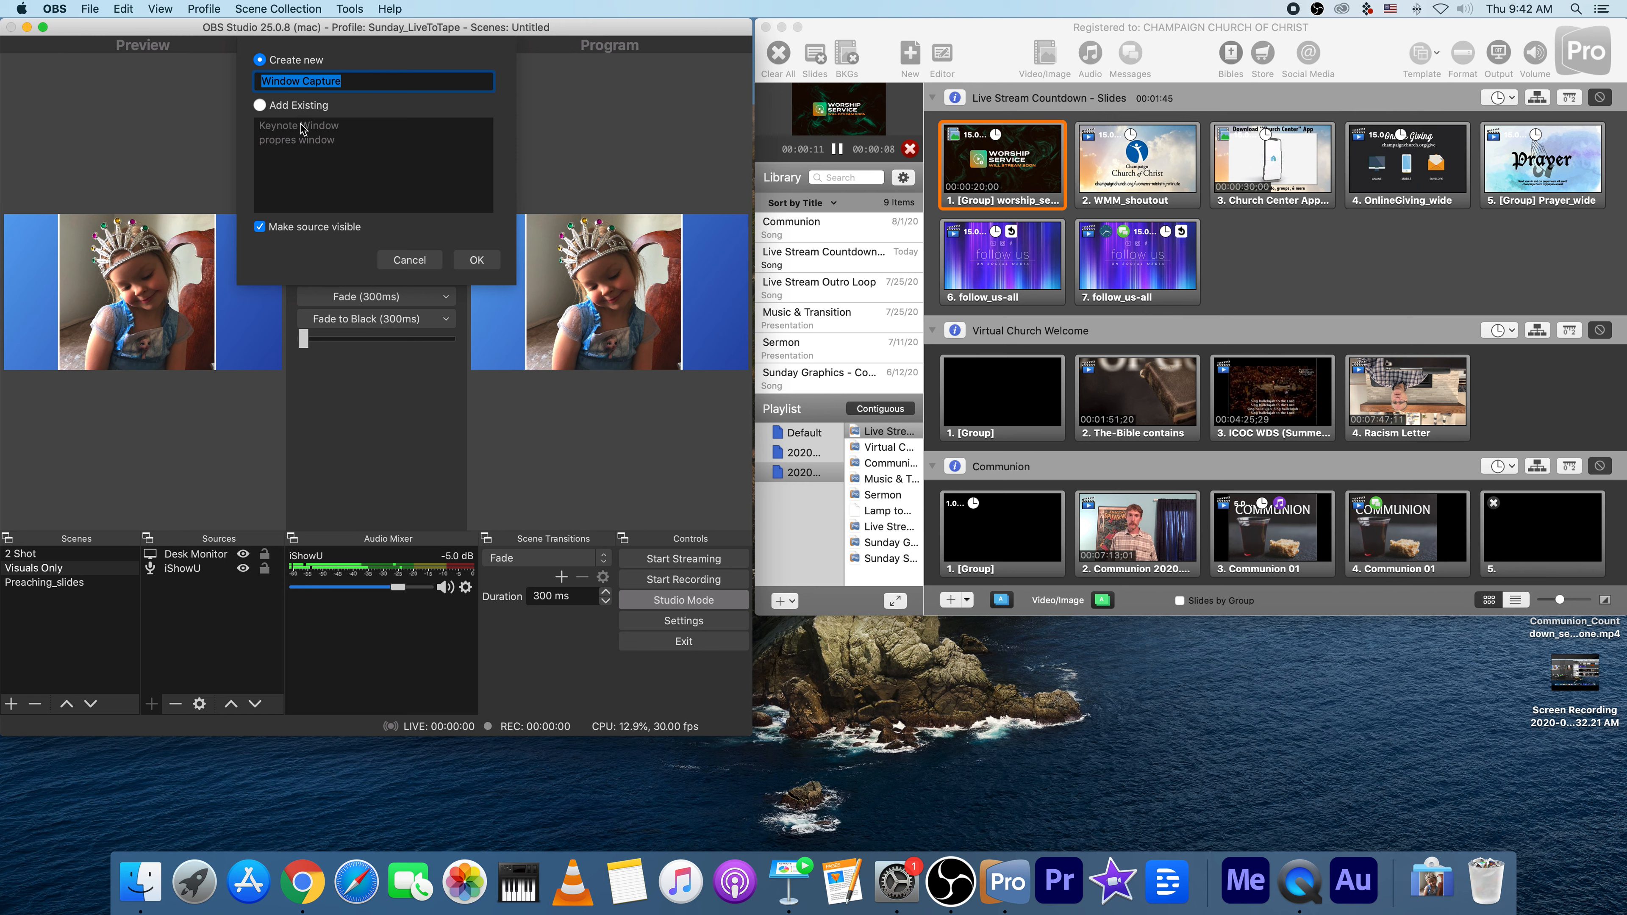
left_click(413, 260)
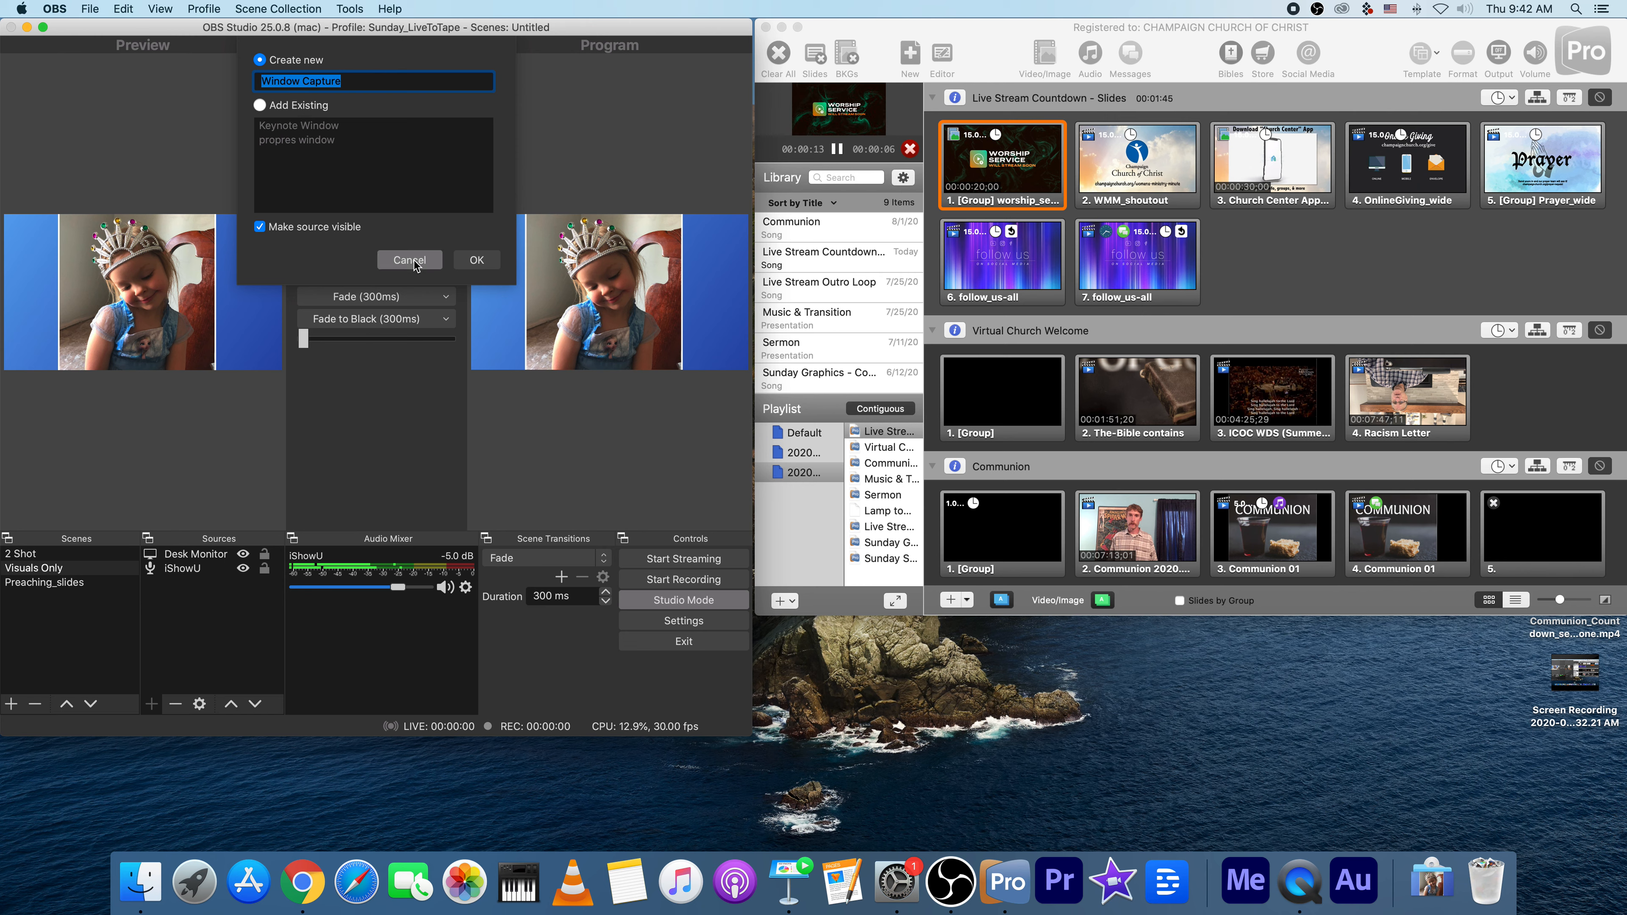
Switch to Keynote and end the full-screen slideshow, so the Desk Monitor source captures the Keynote editing window
left_click(196, 558)
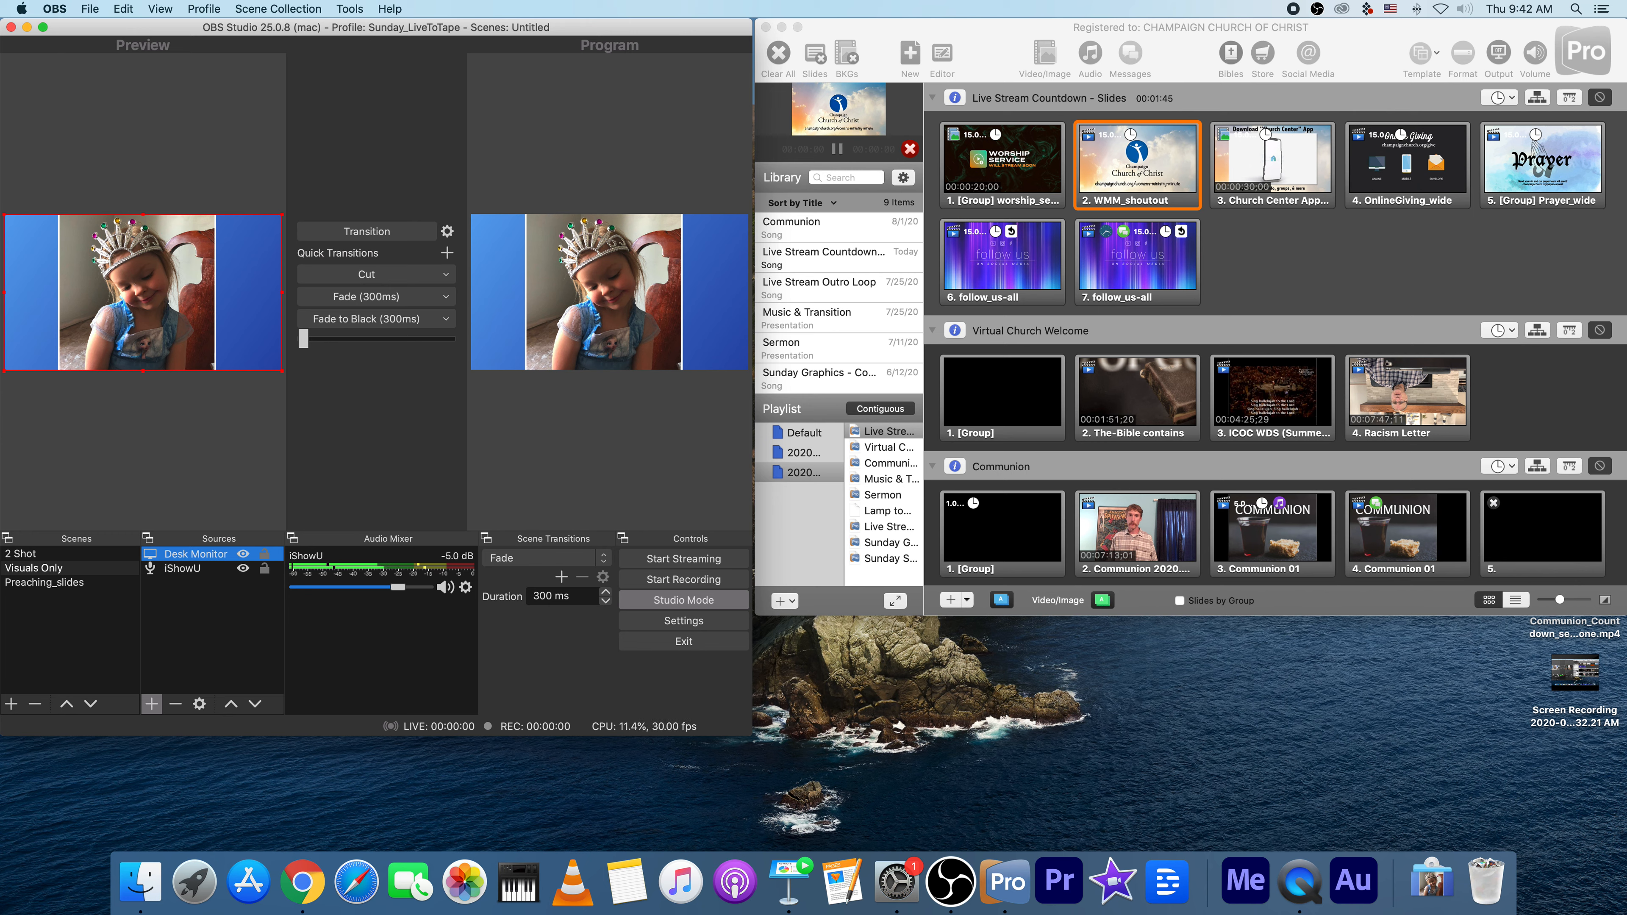
key("super+Tab")
key("Escape")
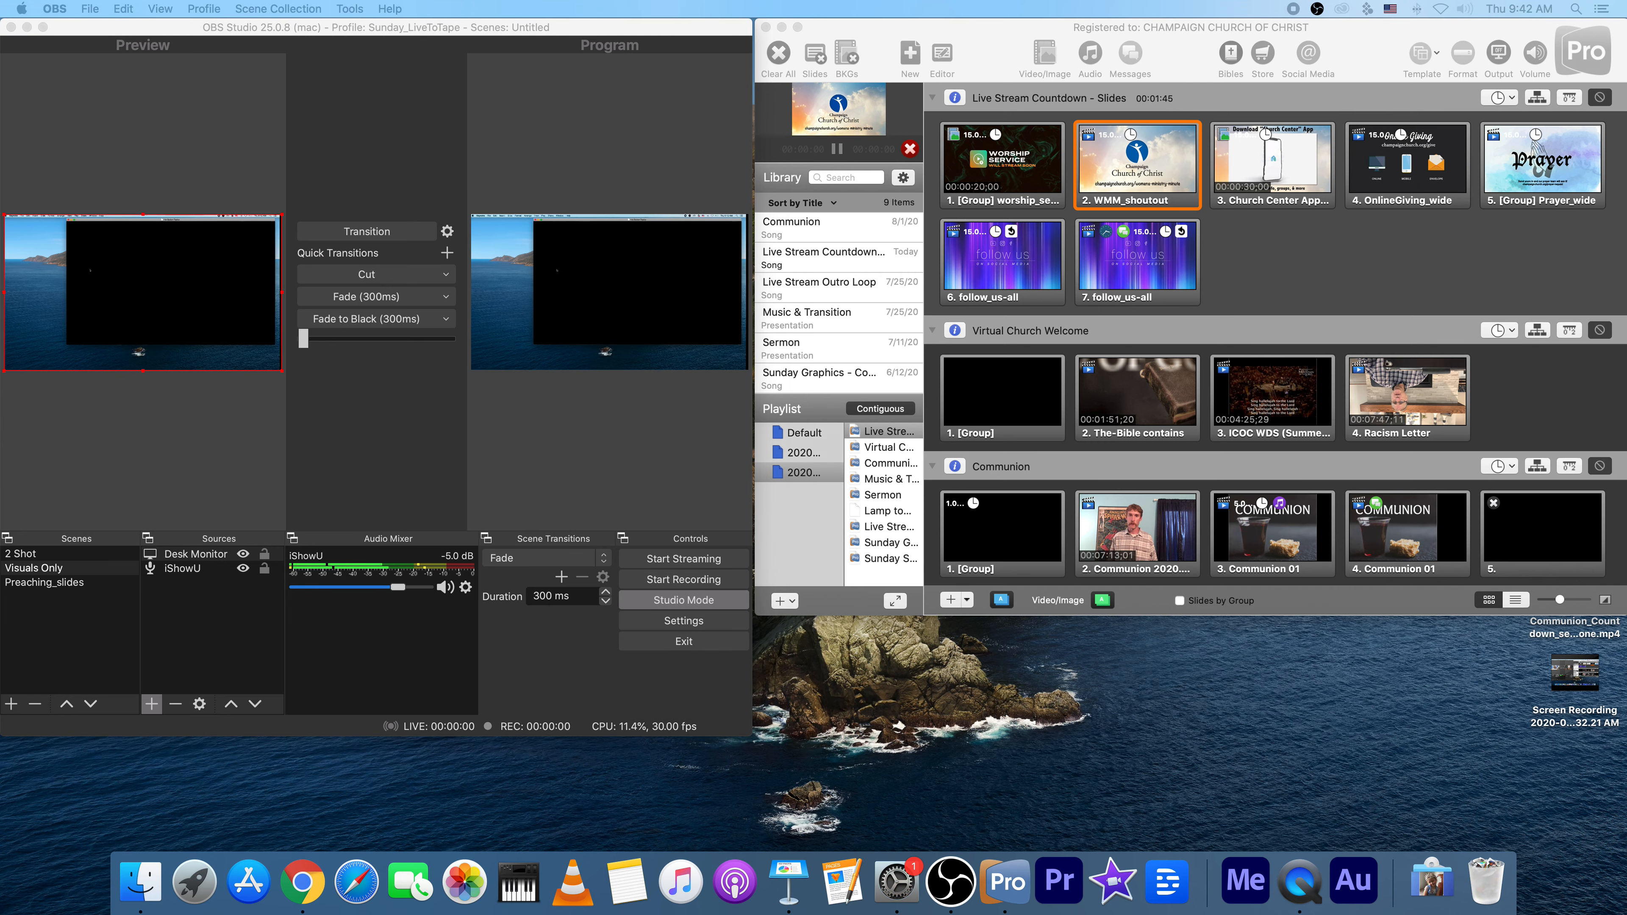
mouse_move(556, 221)
left_mouse_down()
mouse_move(532, 234)
mouse_move(547, 225)
left_mouse_up()
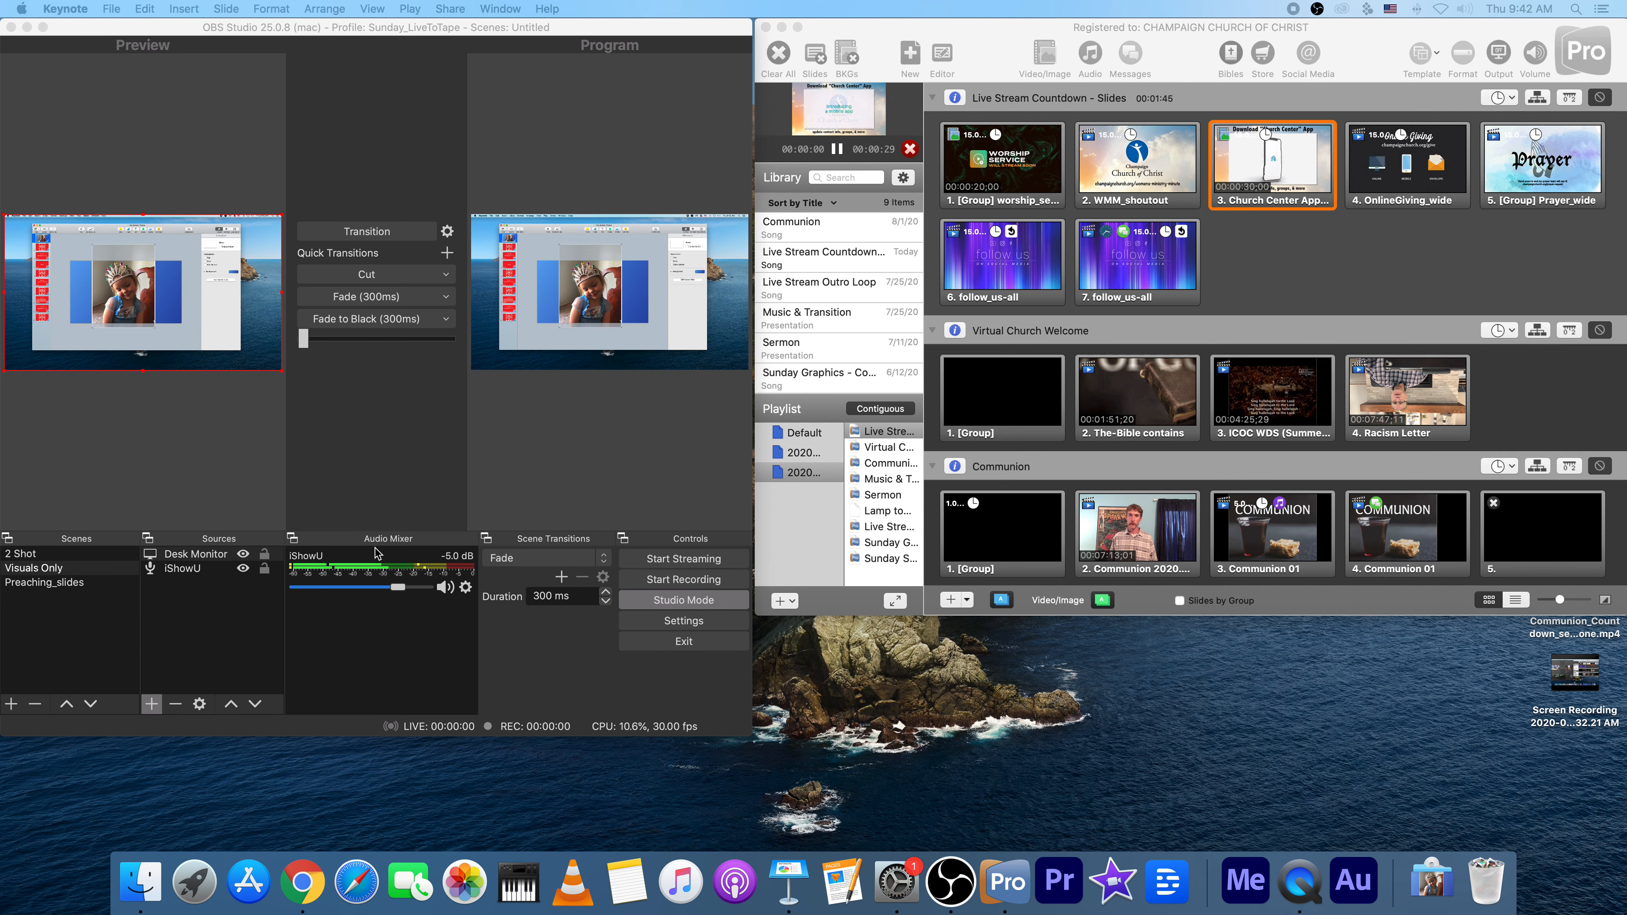
Examine the iShowU audio source and the Mac's available sound output devices, and return to OBS
left_click(182, 568)
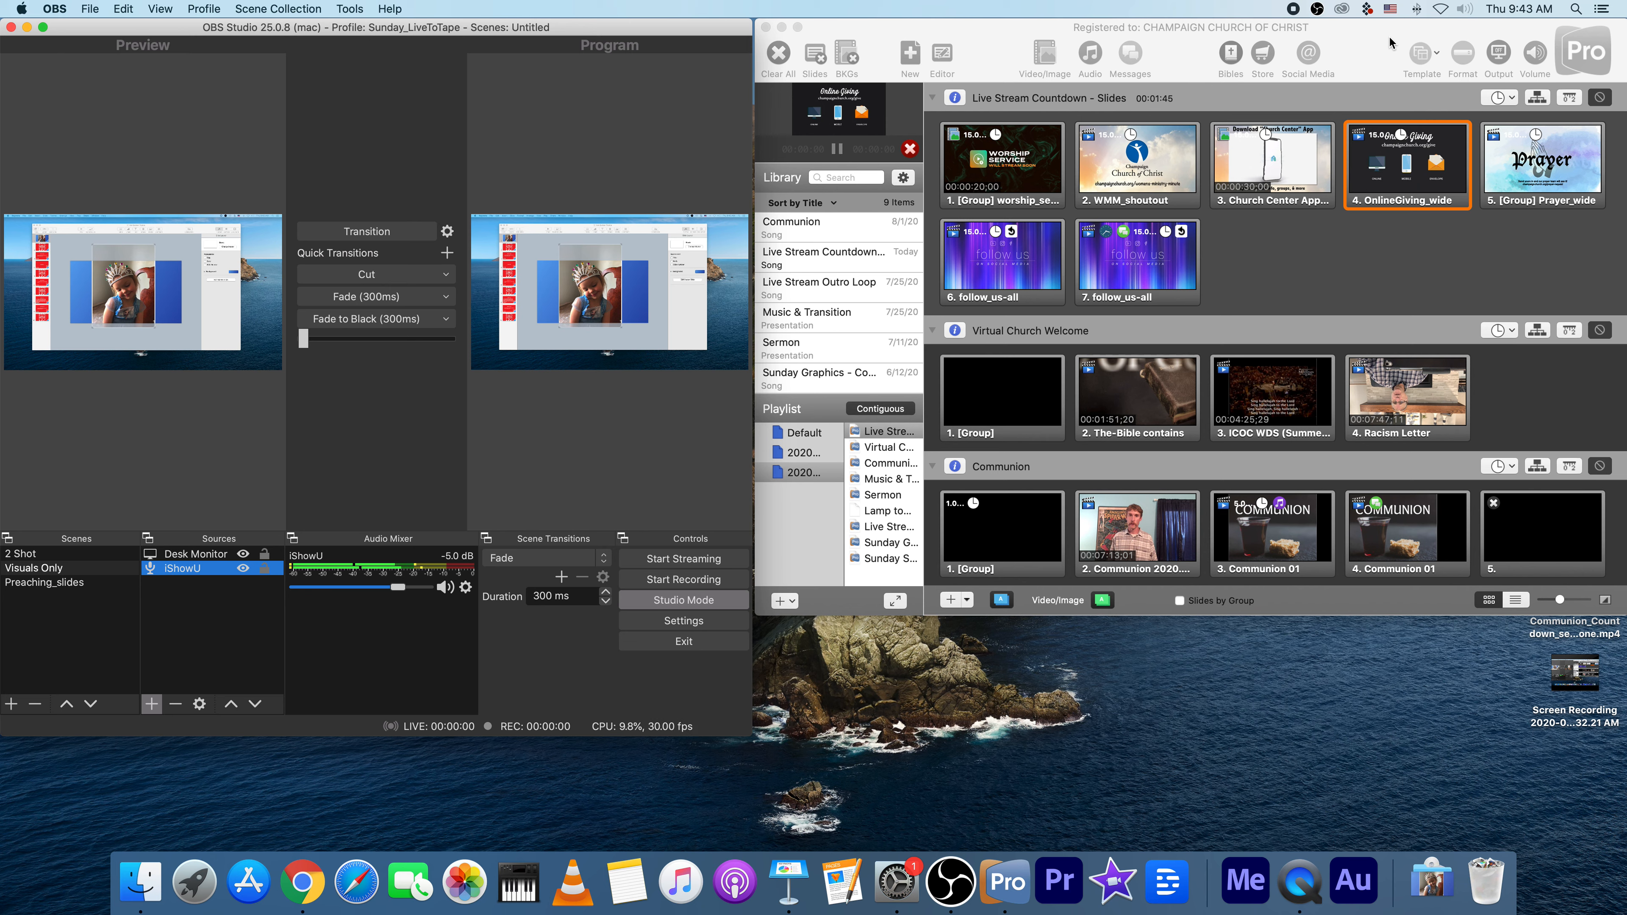
left_click(1446, 37)
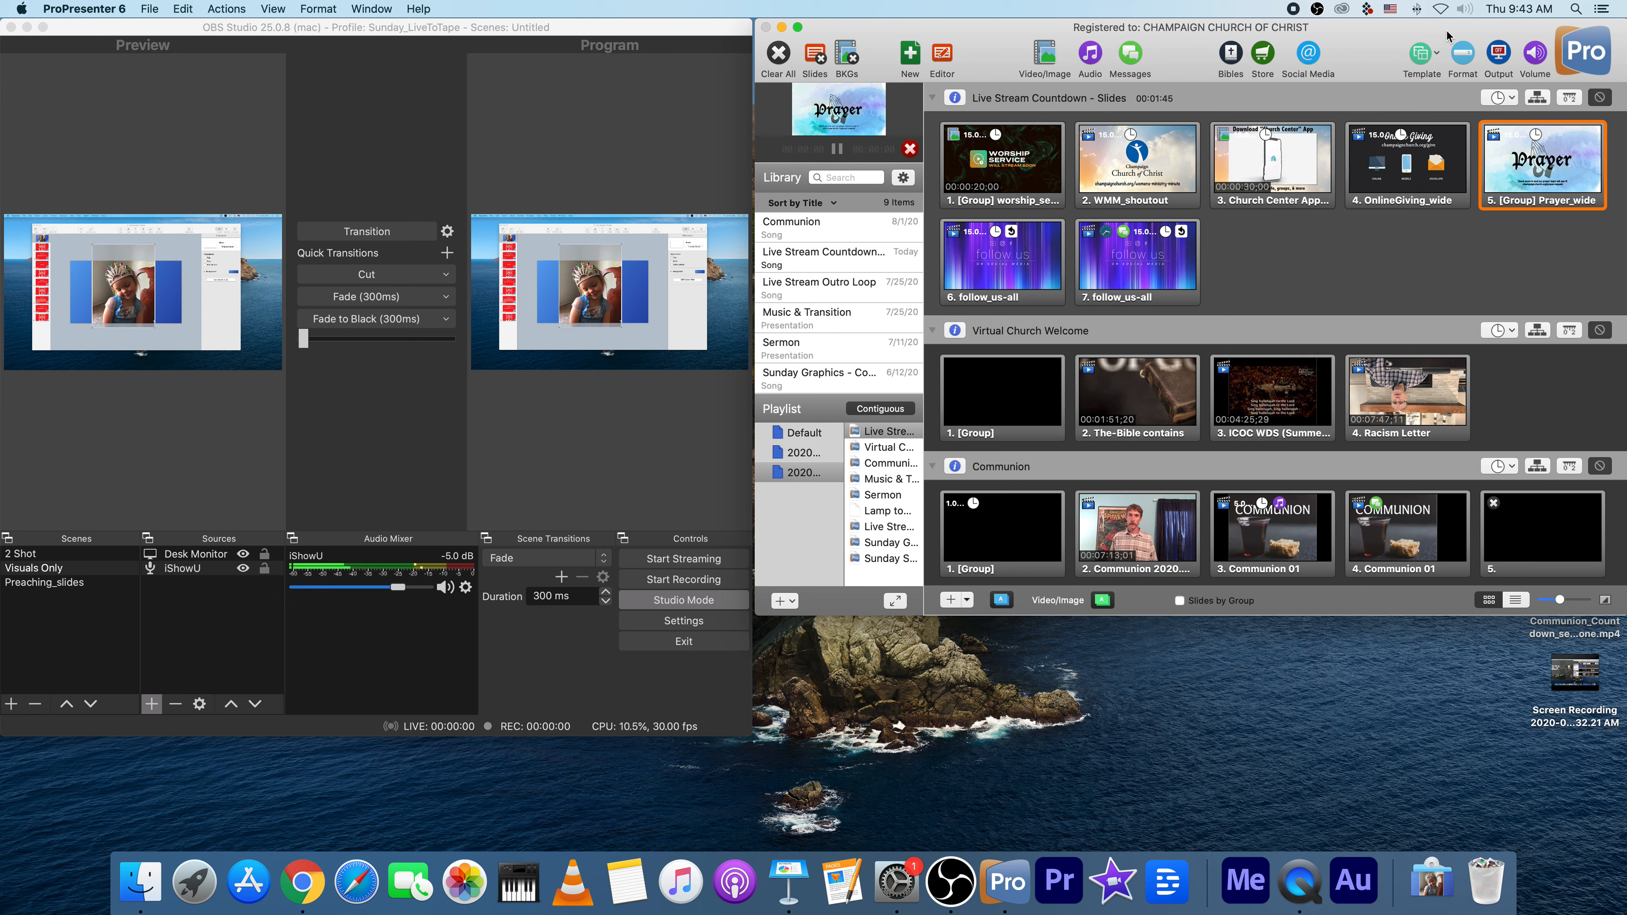
left_click(1465, 7)
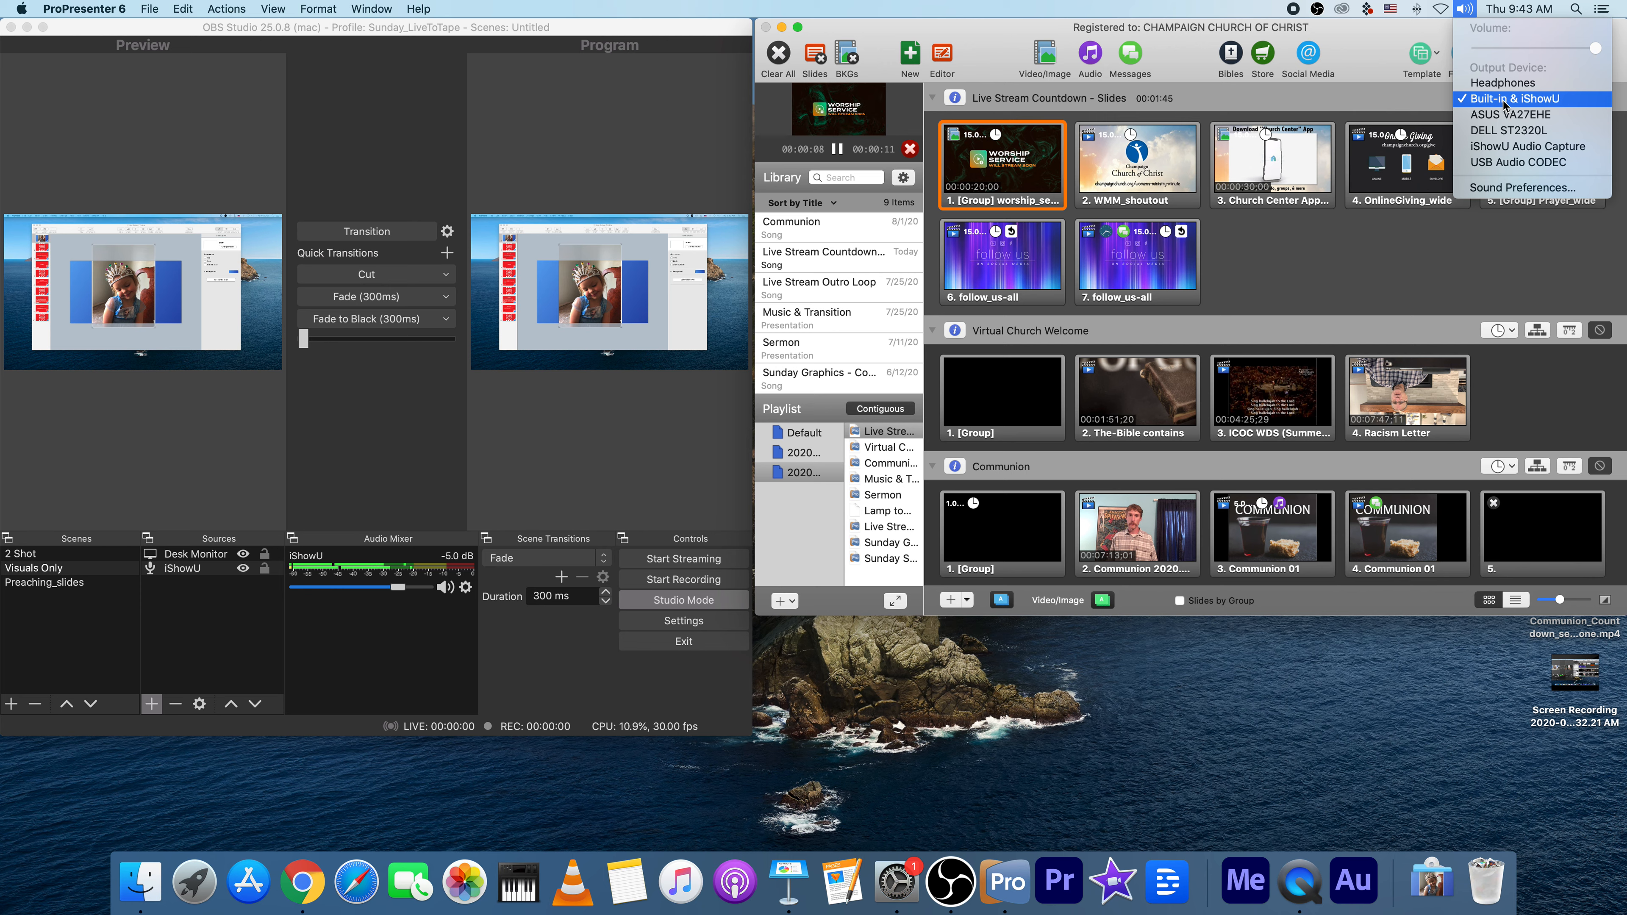
left_click(1465, 8)
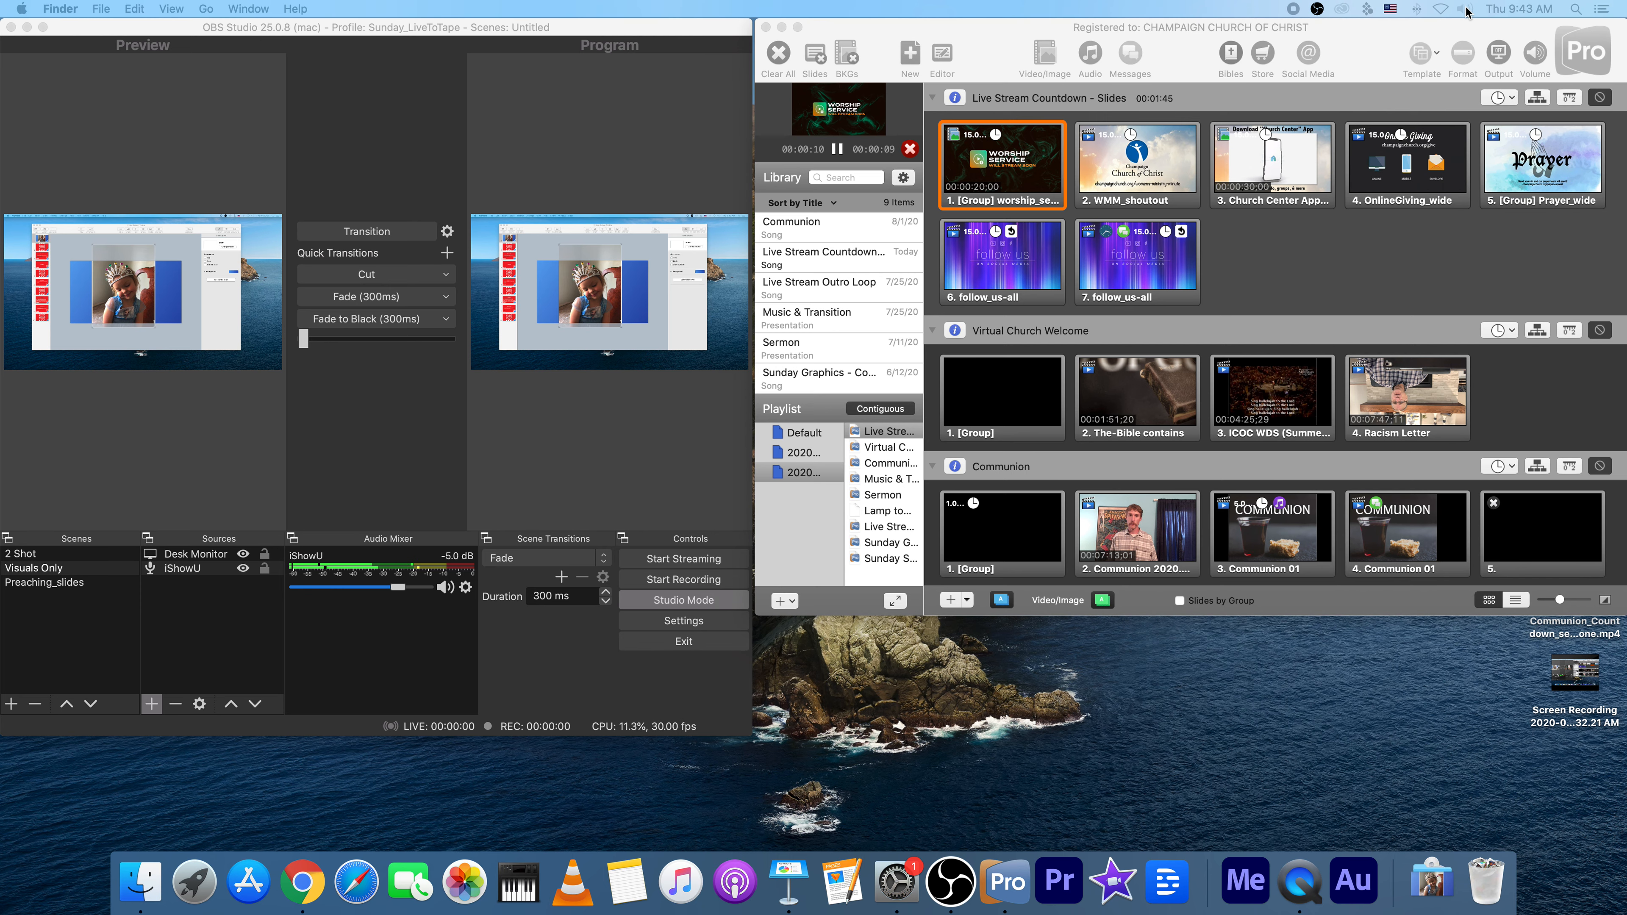
left_click(613, 25)
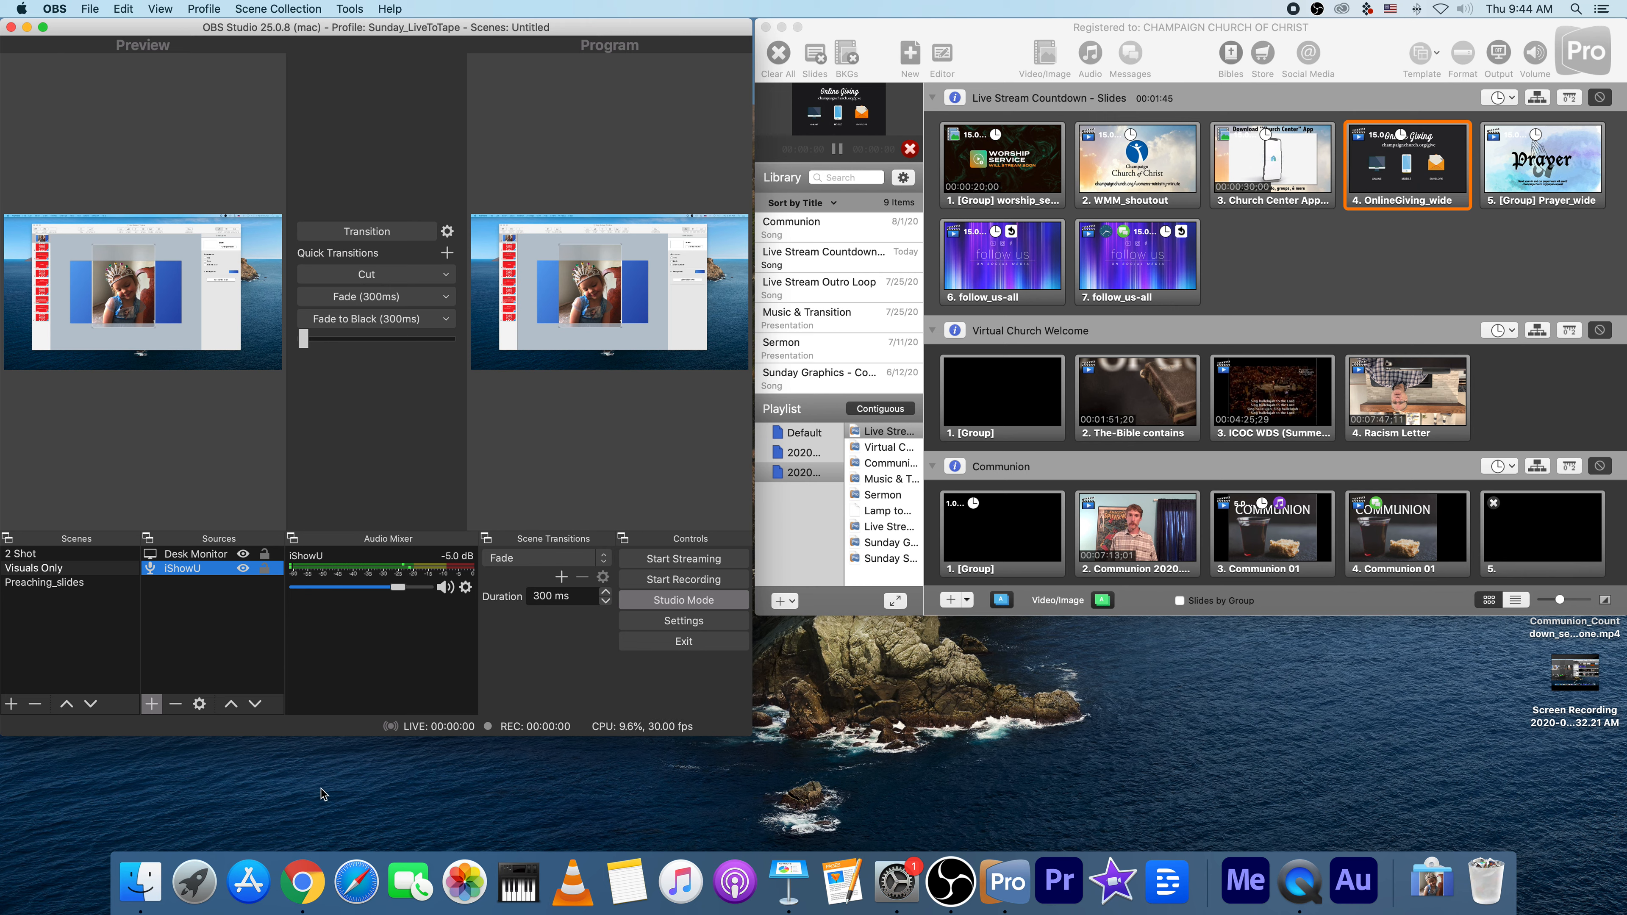
Load the Preaching_slides scene into the preview and remove its ProPresenter source
left_click(80, 582)
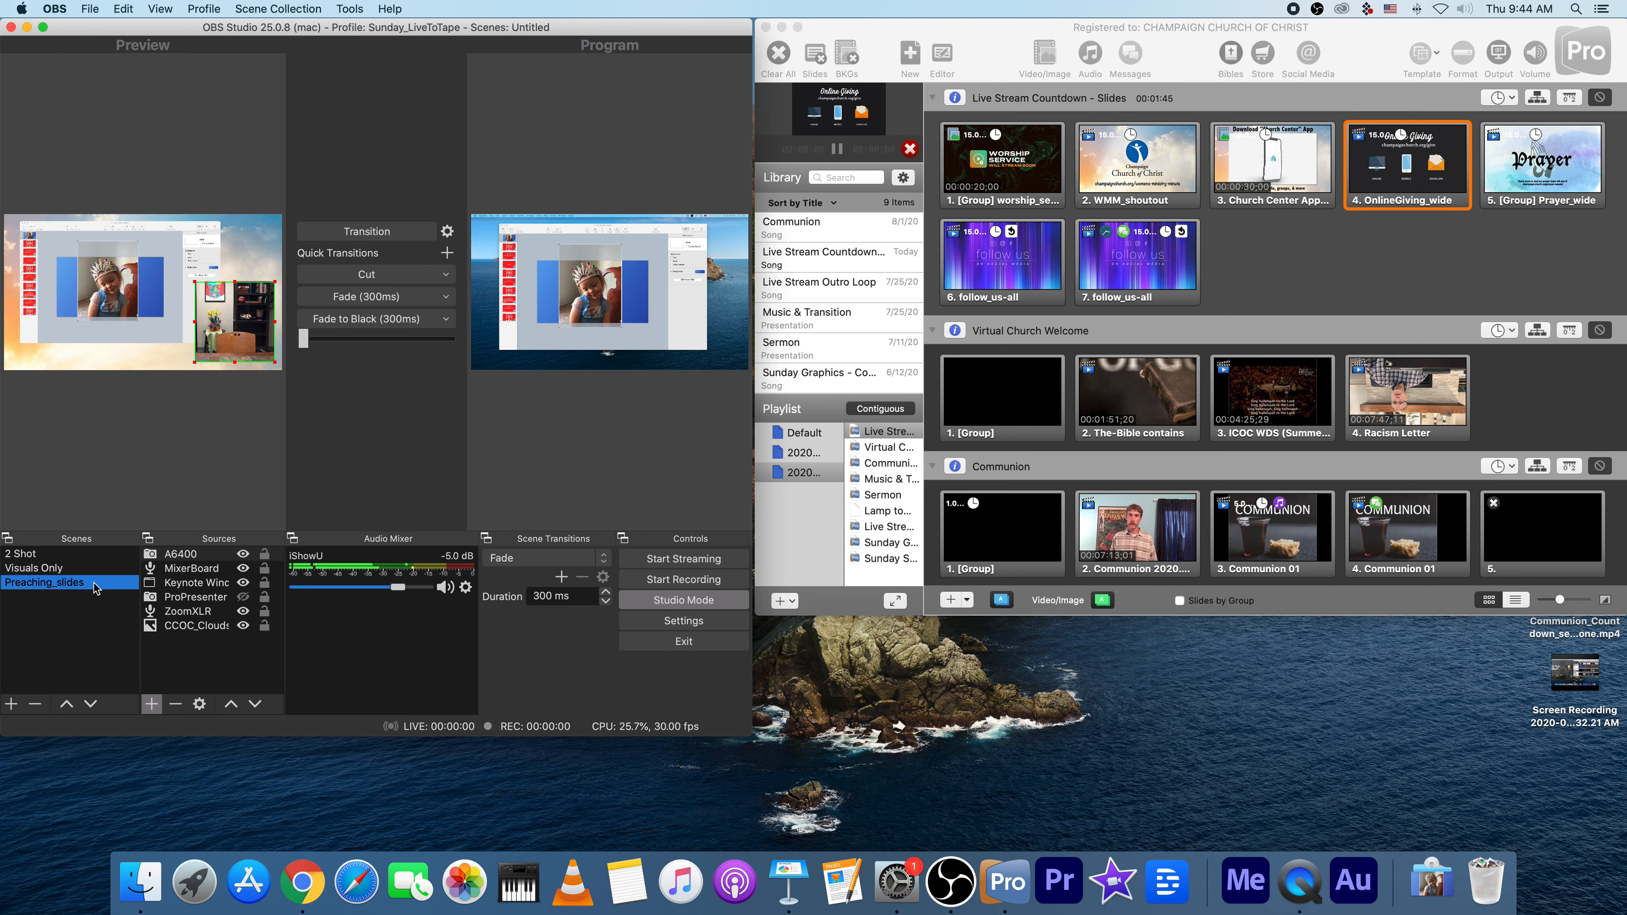
right_click(203, 599)
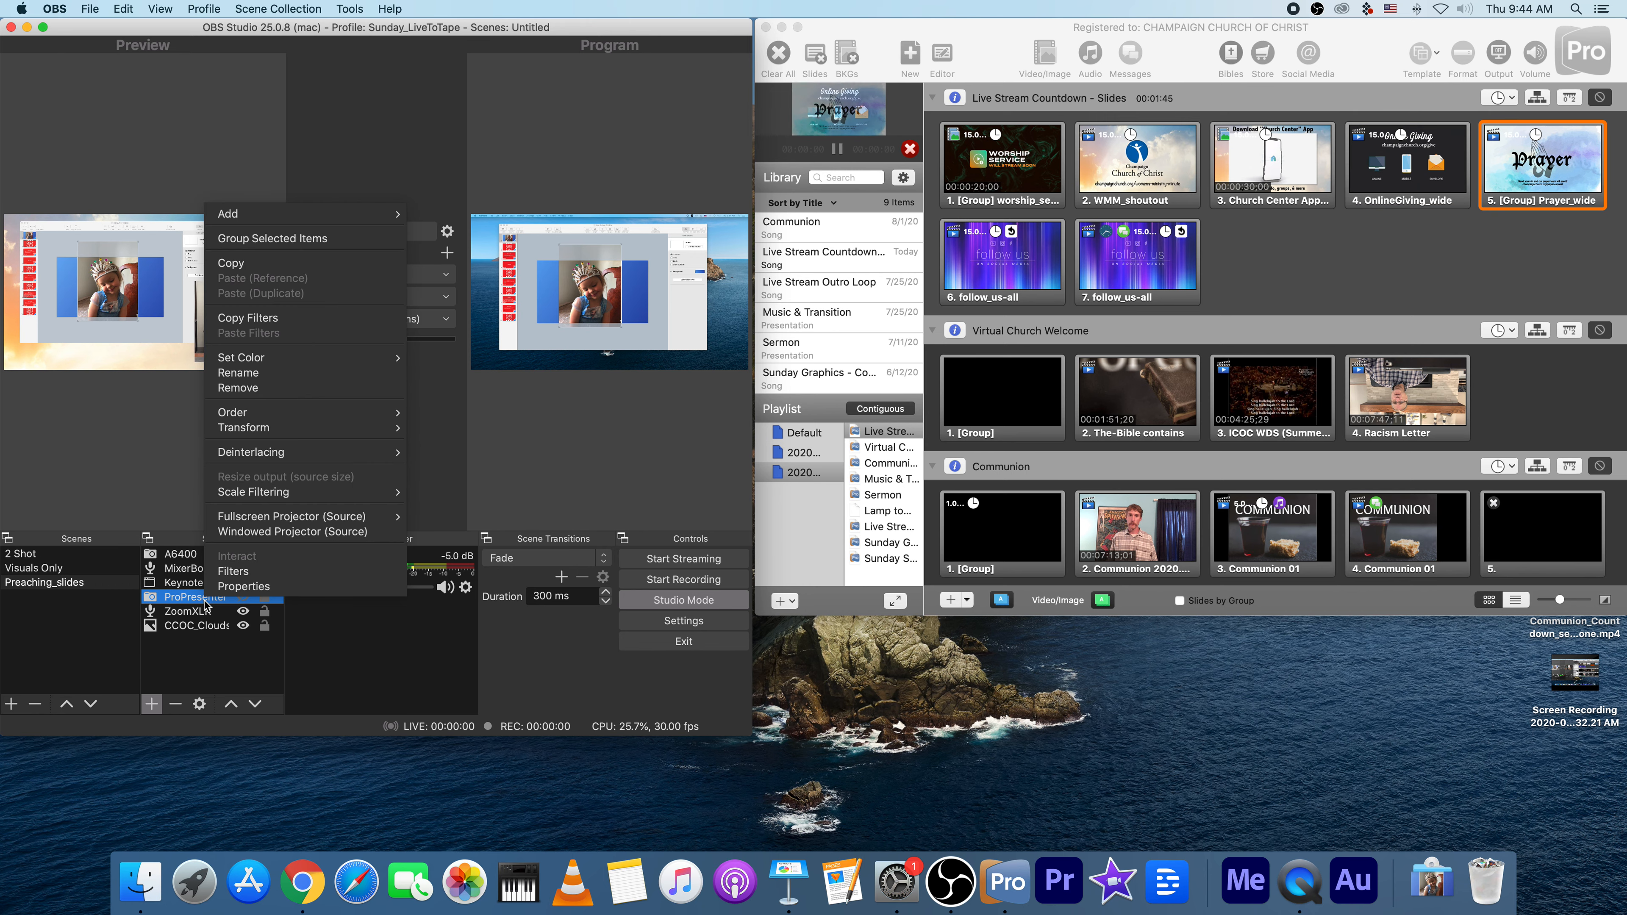
left_click(286, 388)
left_click(477, 397)
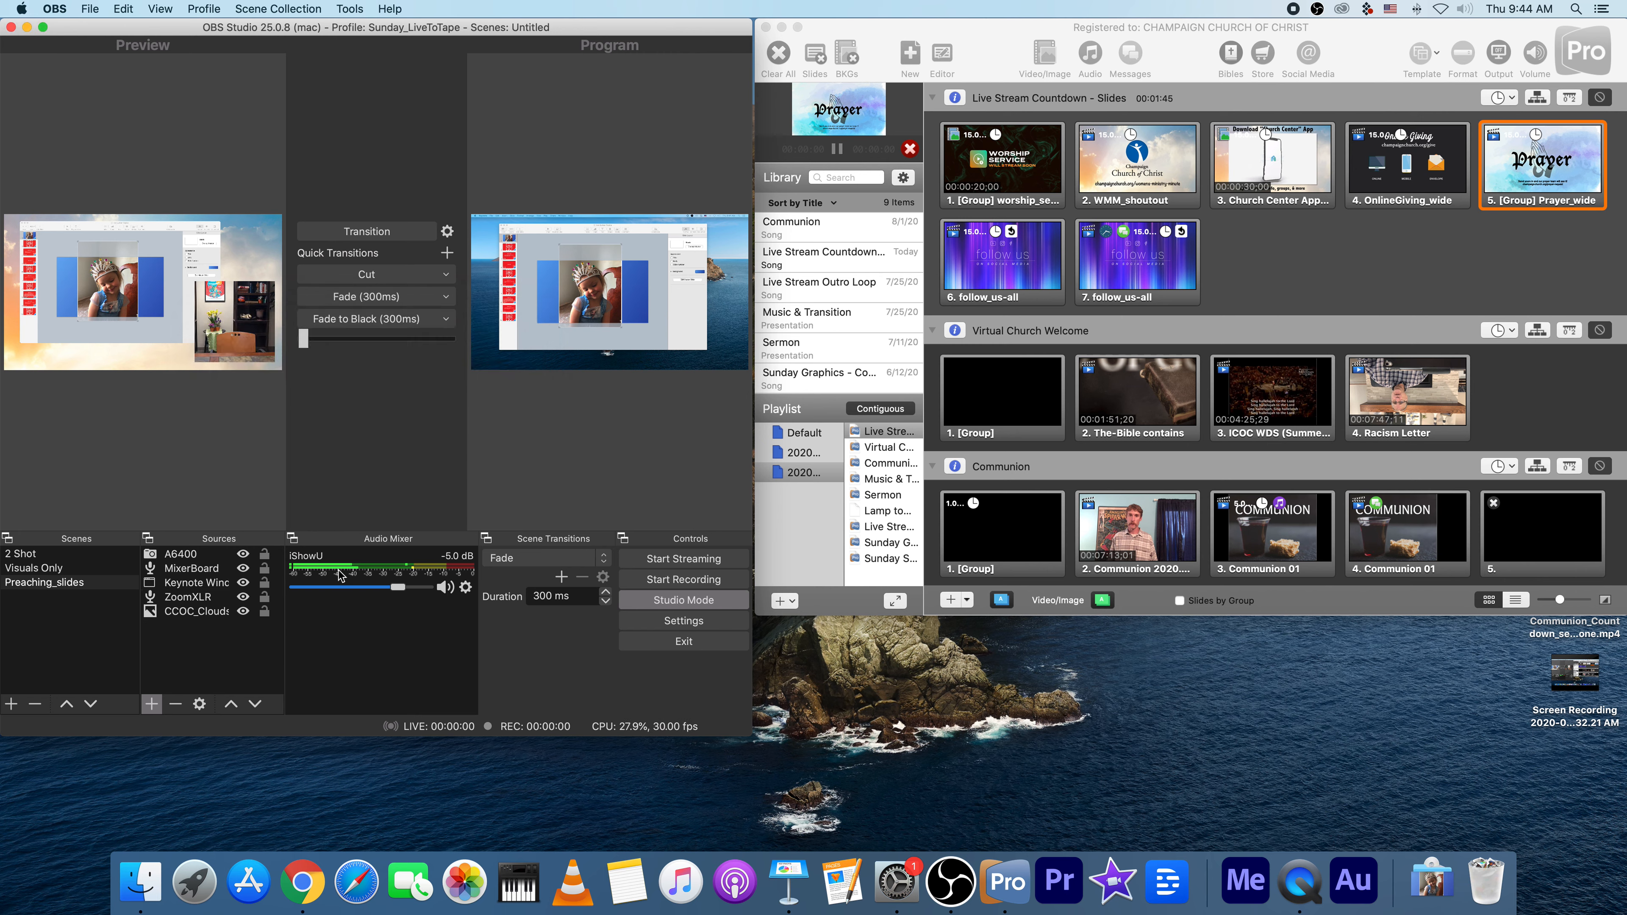
Remove the ZoomXLR audio source from the Preaching_slides scene
right_click(200, 597)
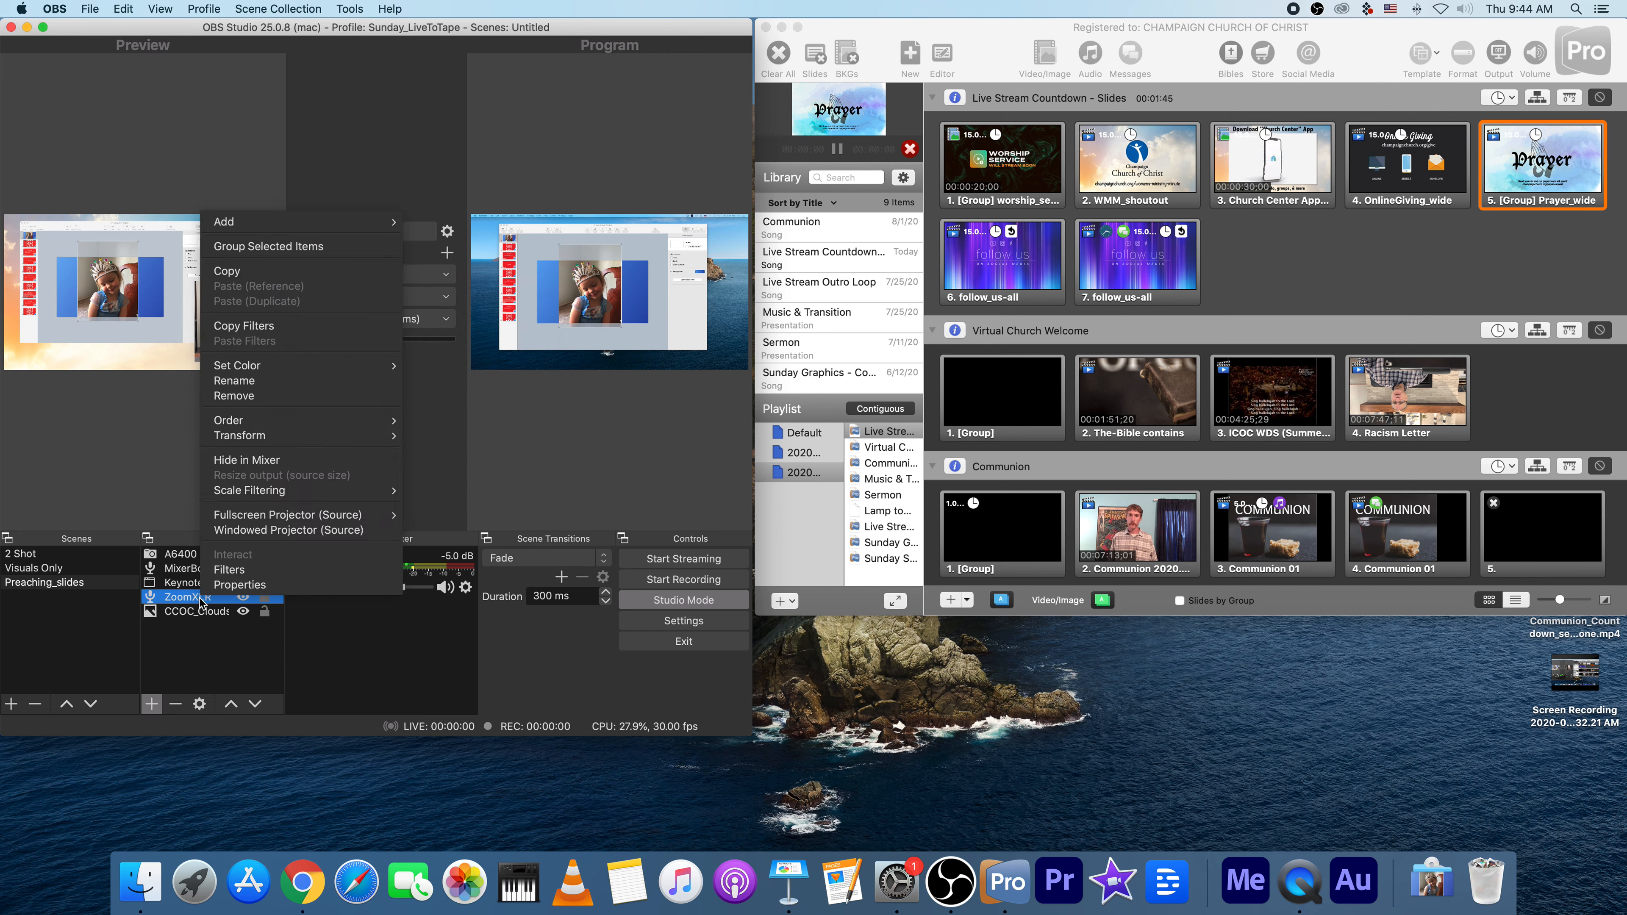
left_click(282, 395)
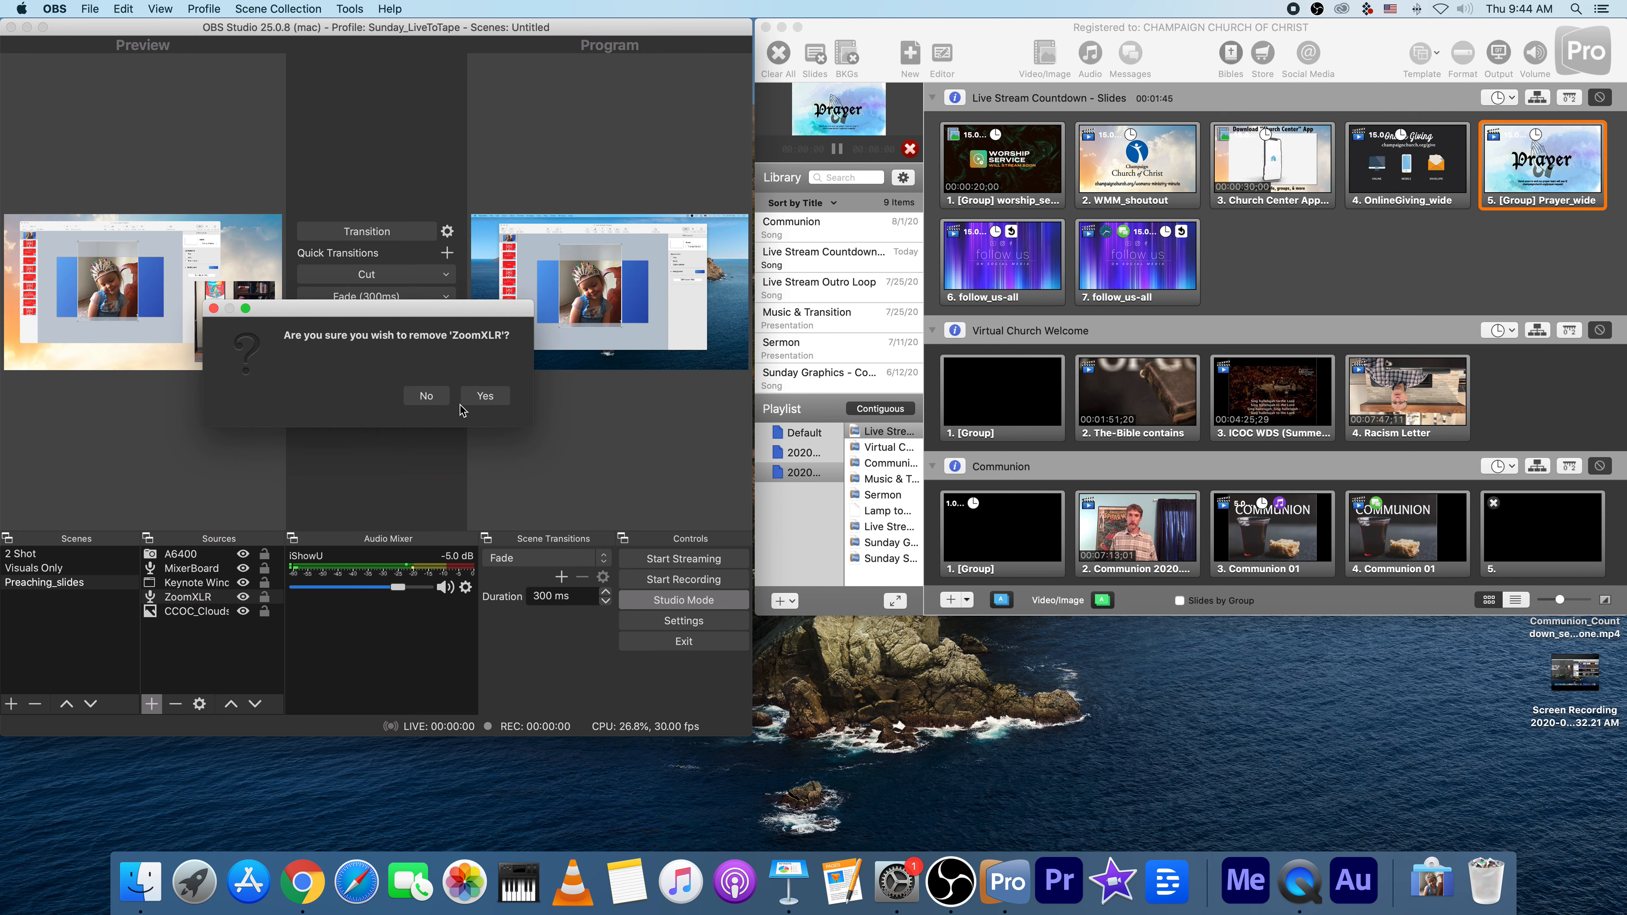
left_click(476, 400)
Examine the A6400, MixerBoard and Keynote window sources of the Preaching_slides scene, locating the Keynote capture in the preview
left_click(191, 555)
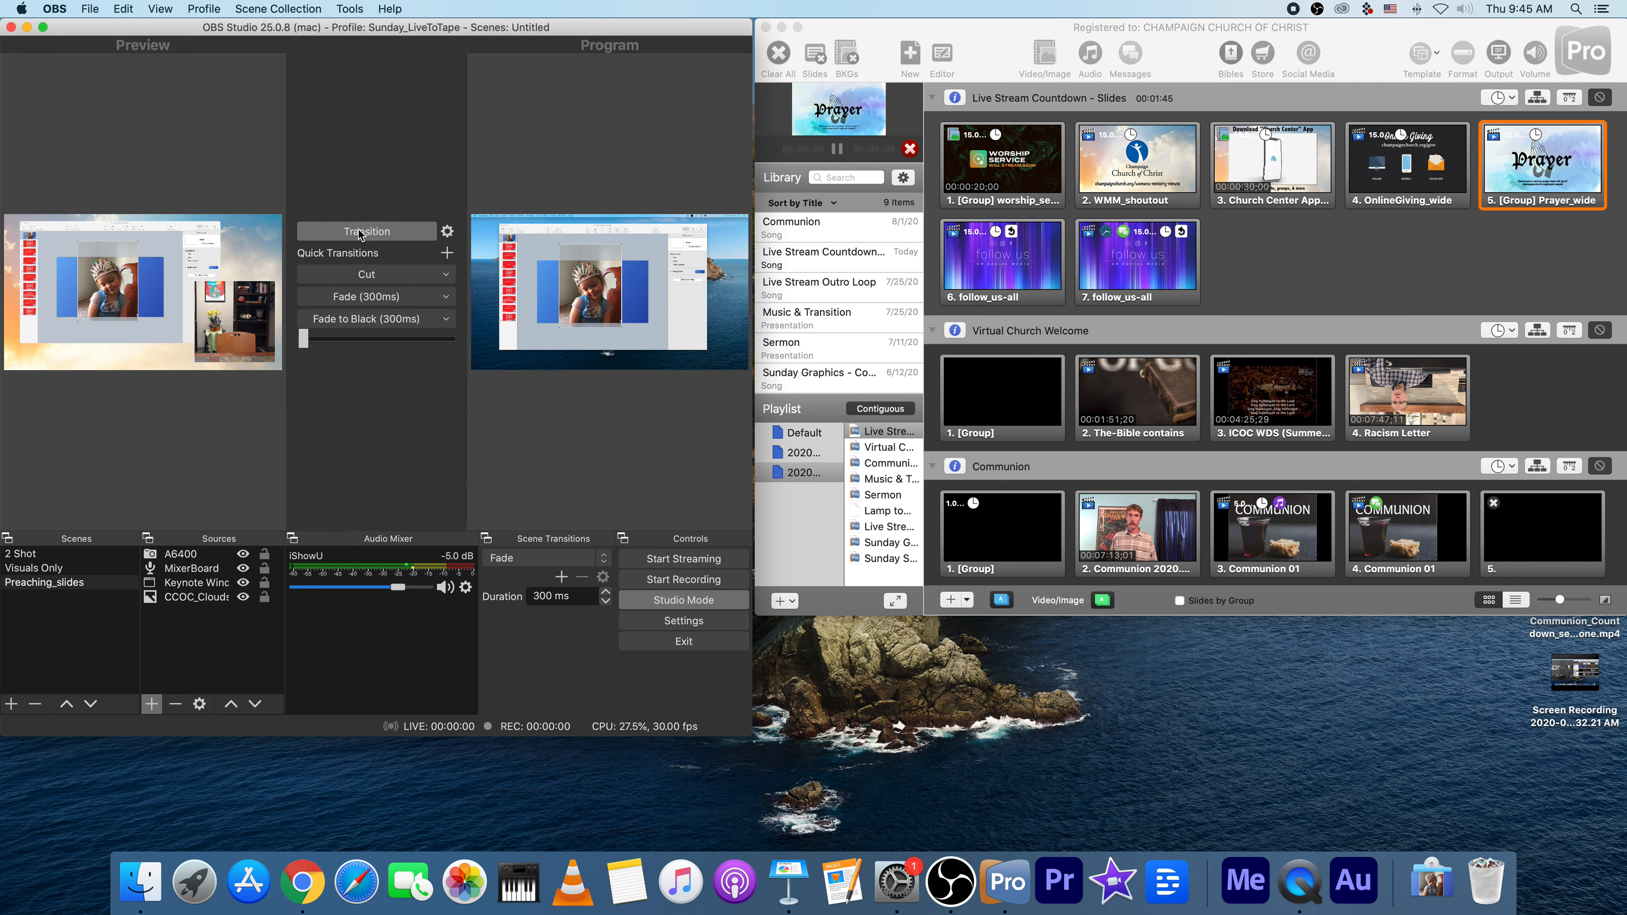
left_click(204, 569)
left_click(200, 583)
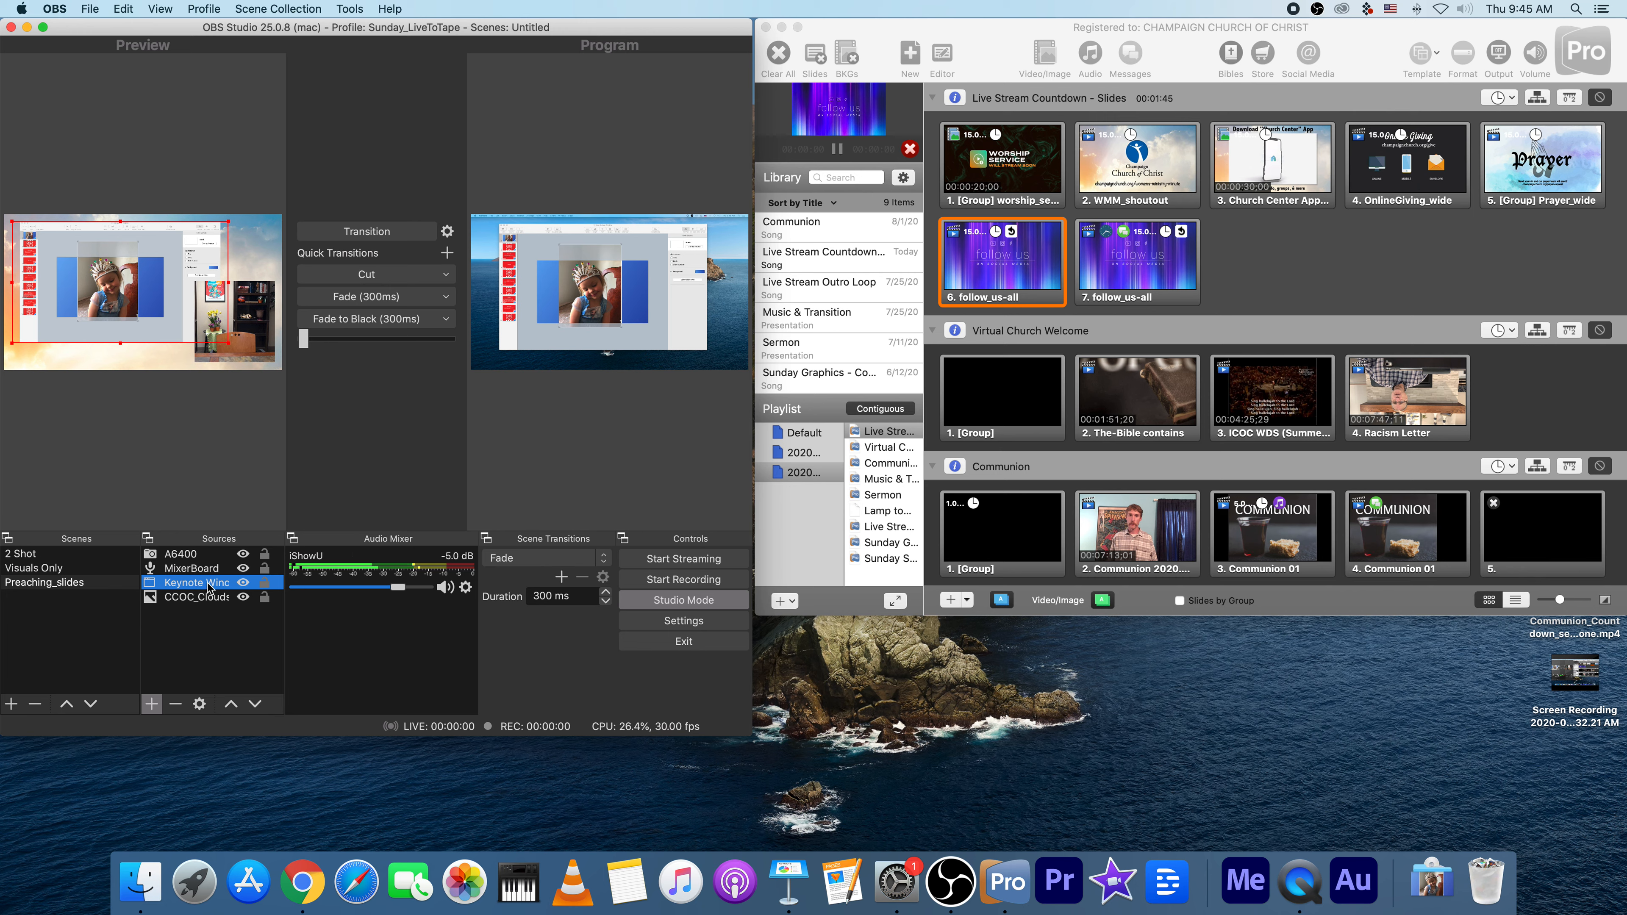
left_click(159, 285)
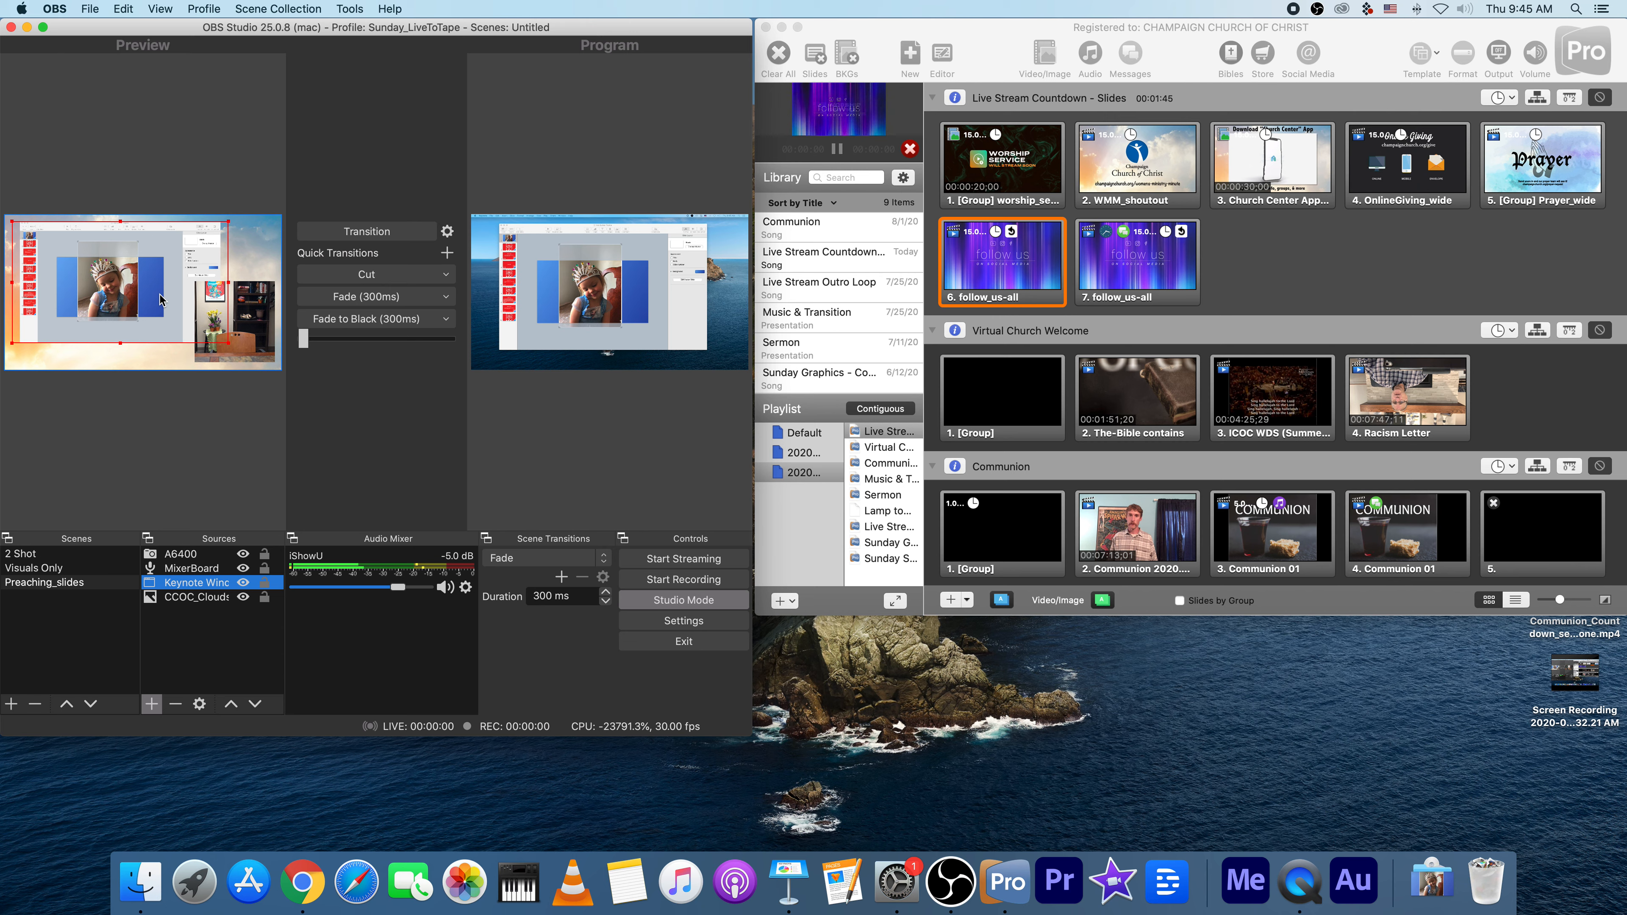
Toggle the visibility of the CCOC_Clouds background source off and back on in the Preaching_slides scene
left_click(182, 598)
left_click(243, 598)
left_click(243, 598)
double_click(243, 598)
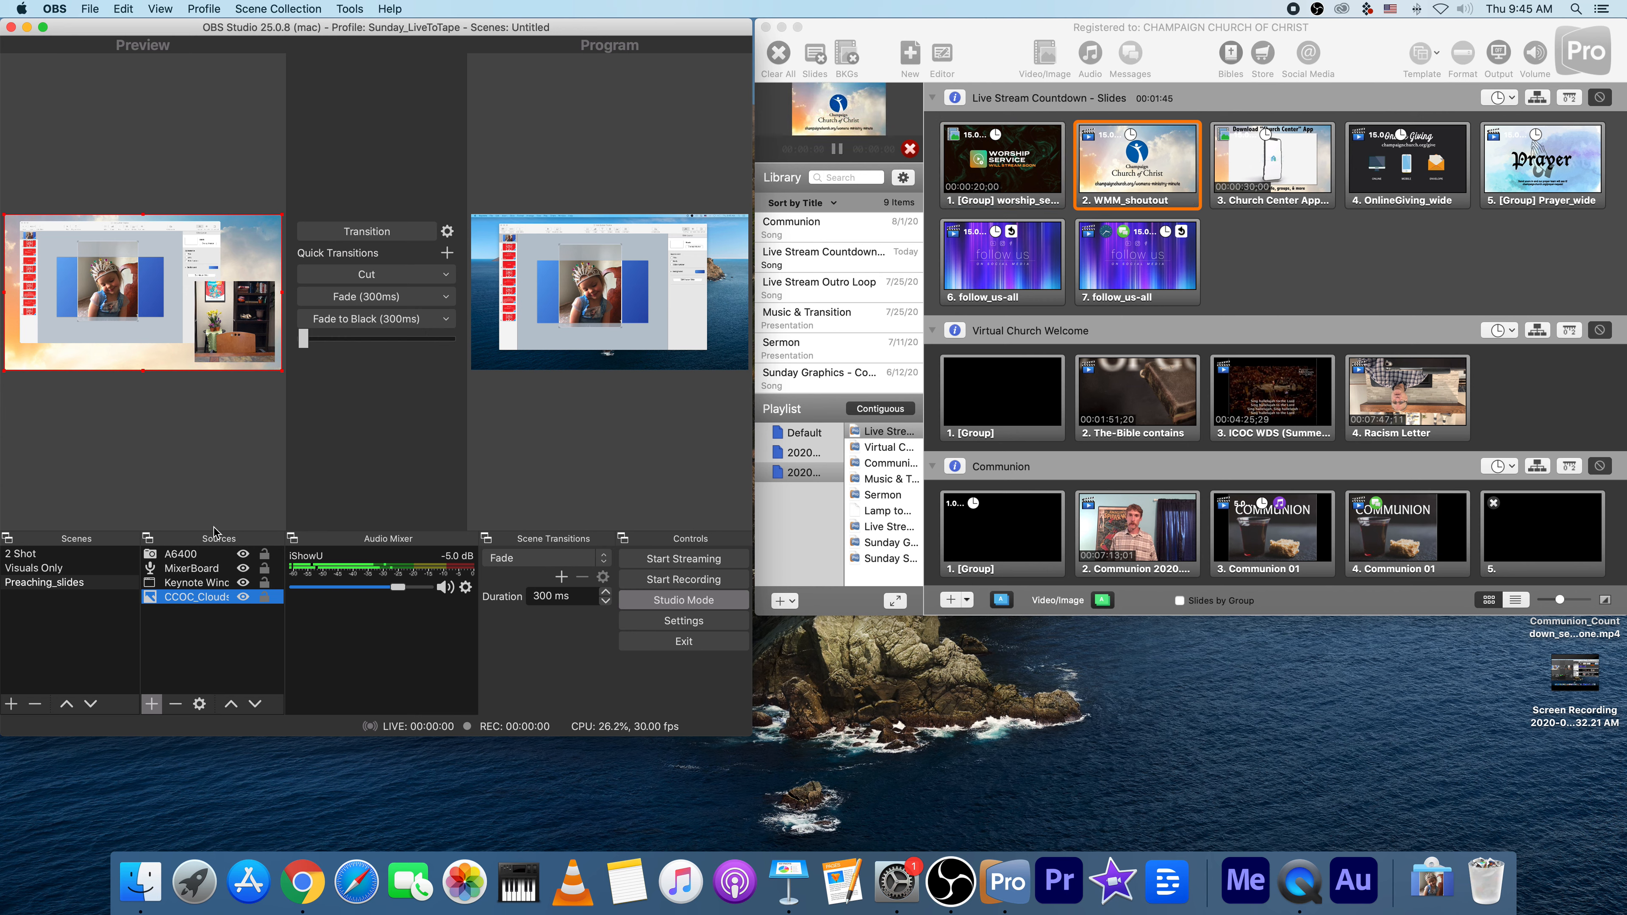
Examine the Keynote window source and the list of source types available to add, such as Display Capture
left_click(211, 583)
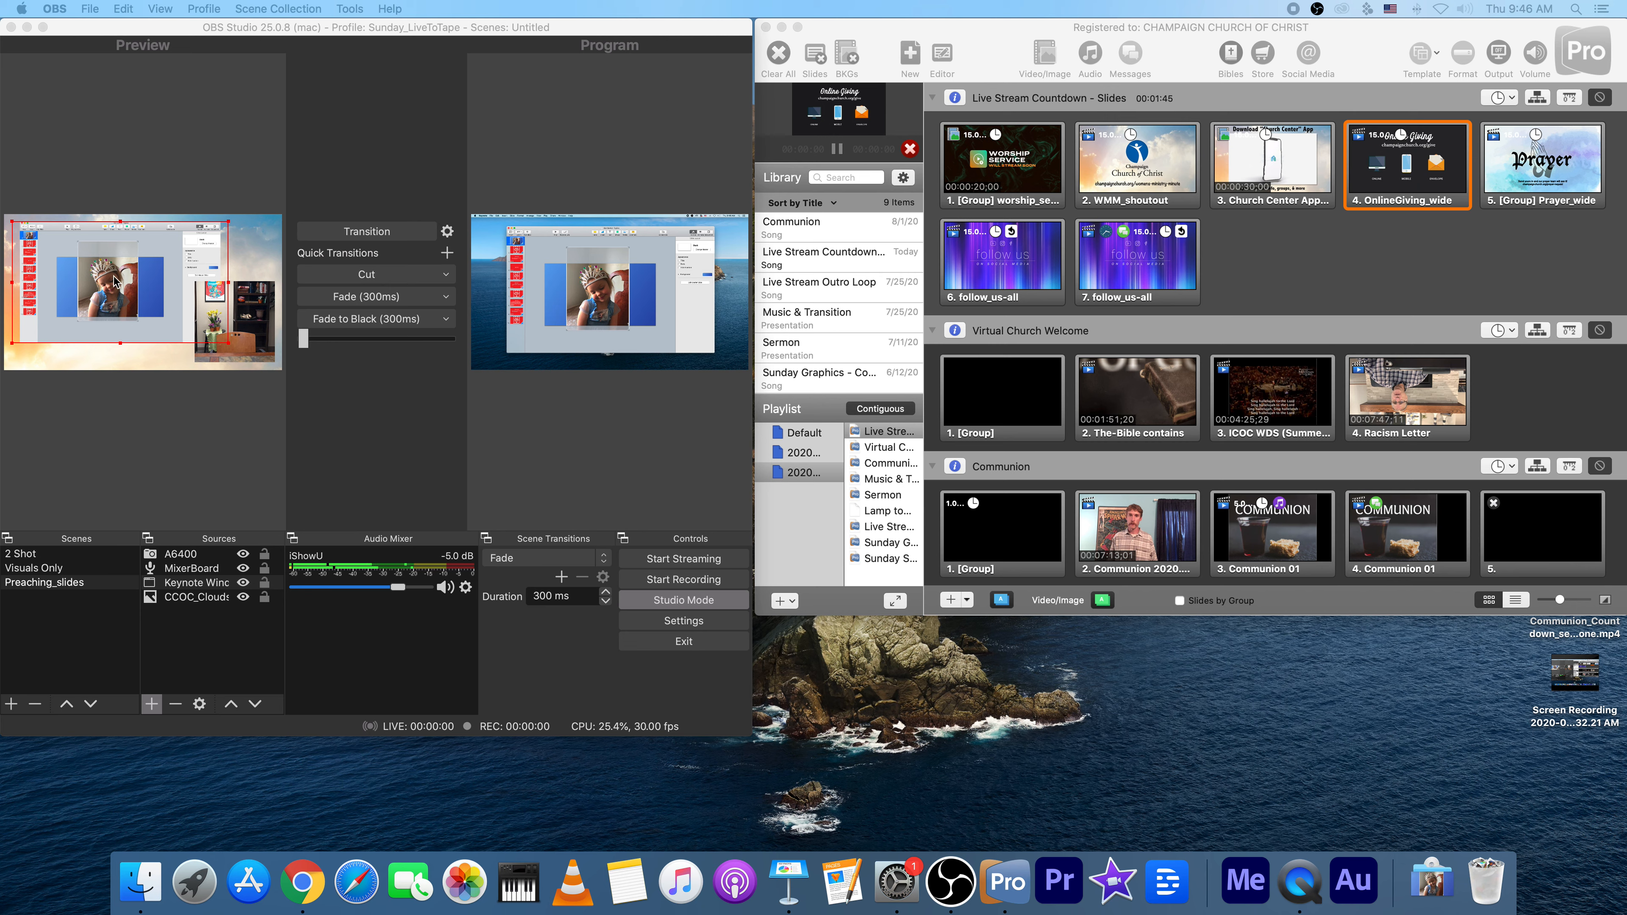
left_click(151, 710)
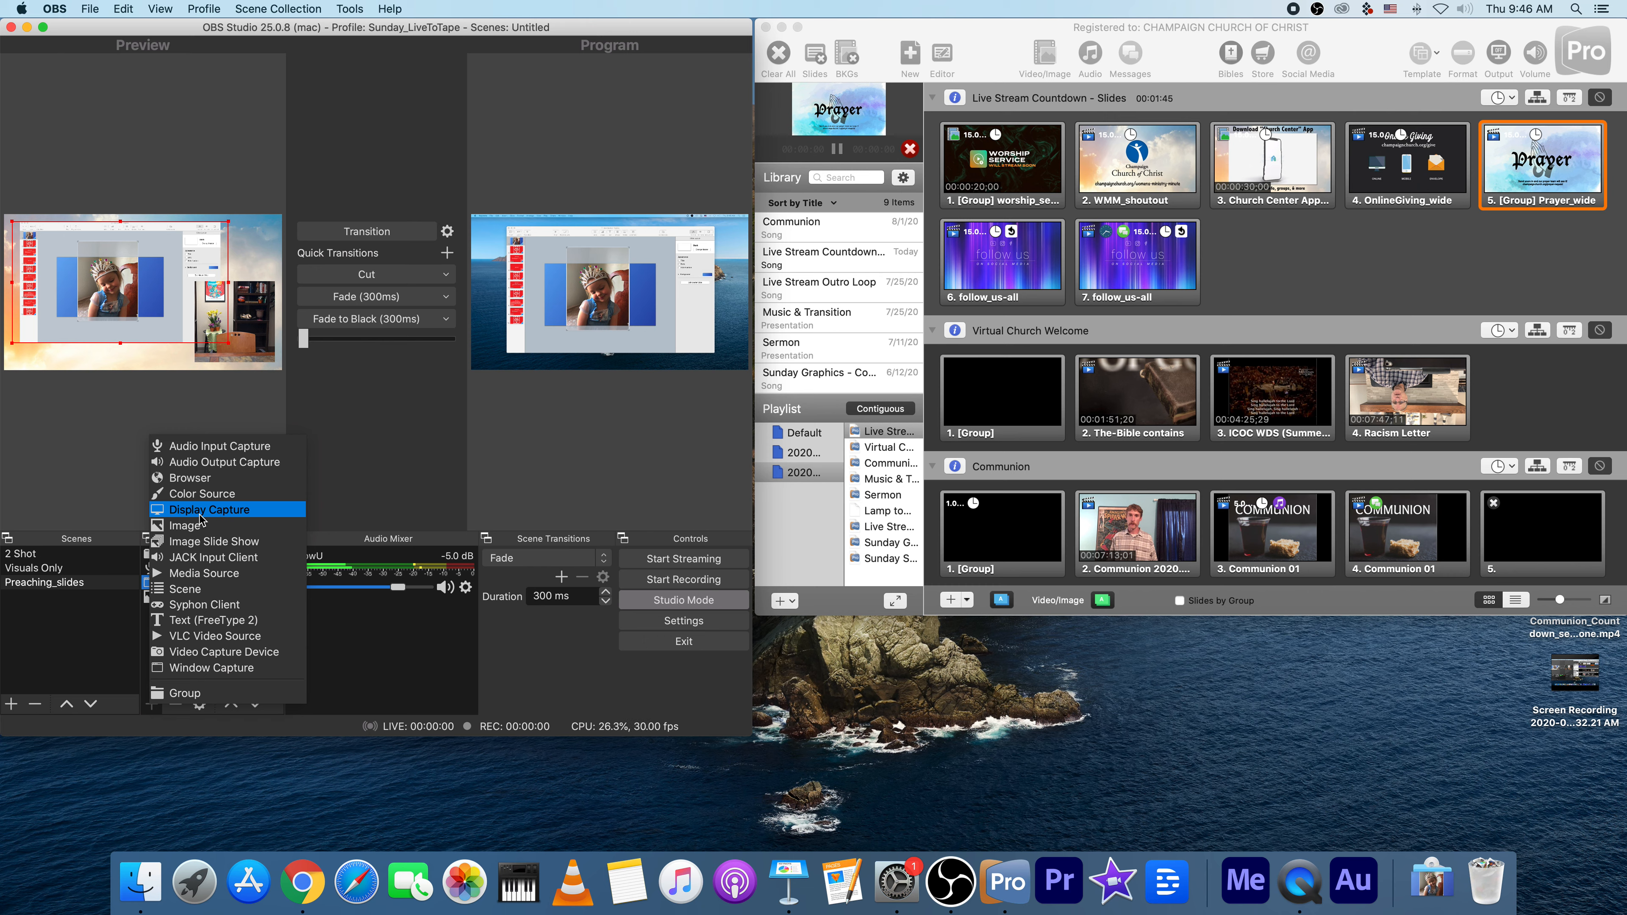
left_click(117, 451)
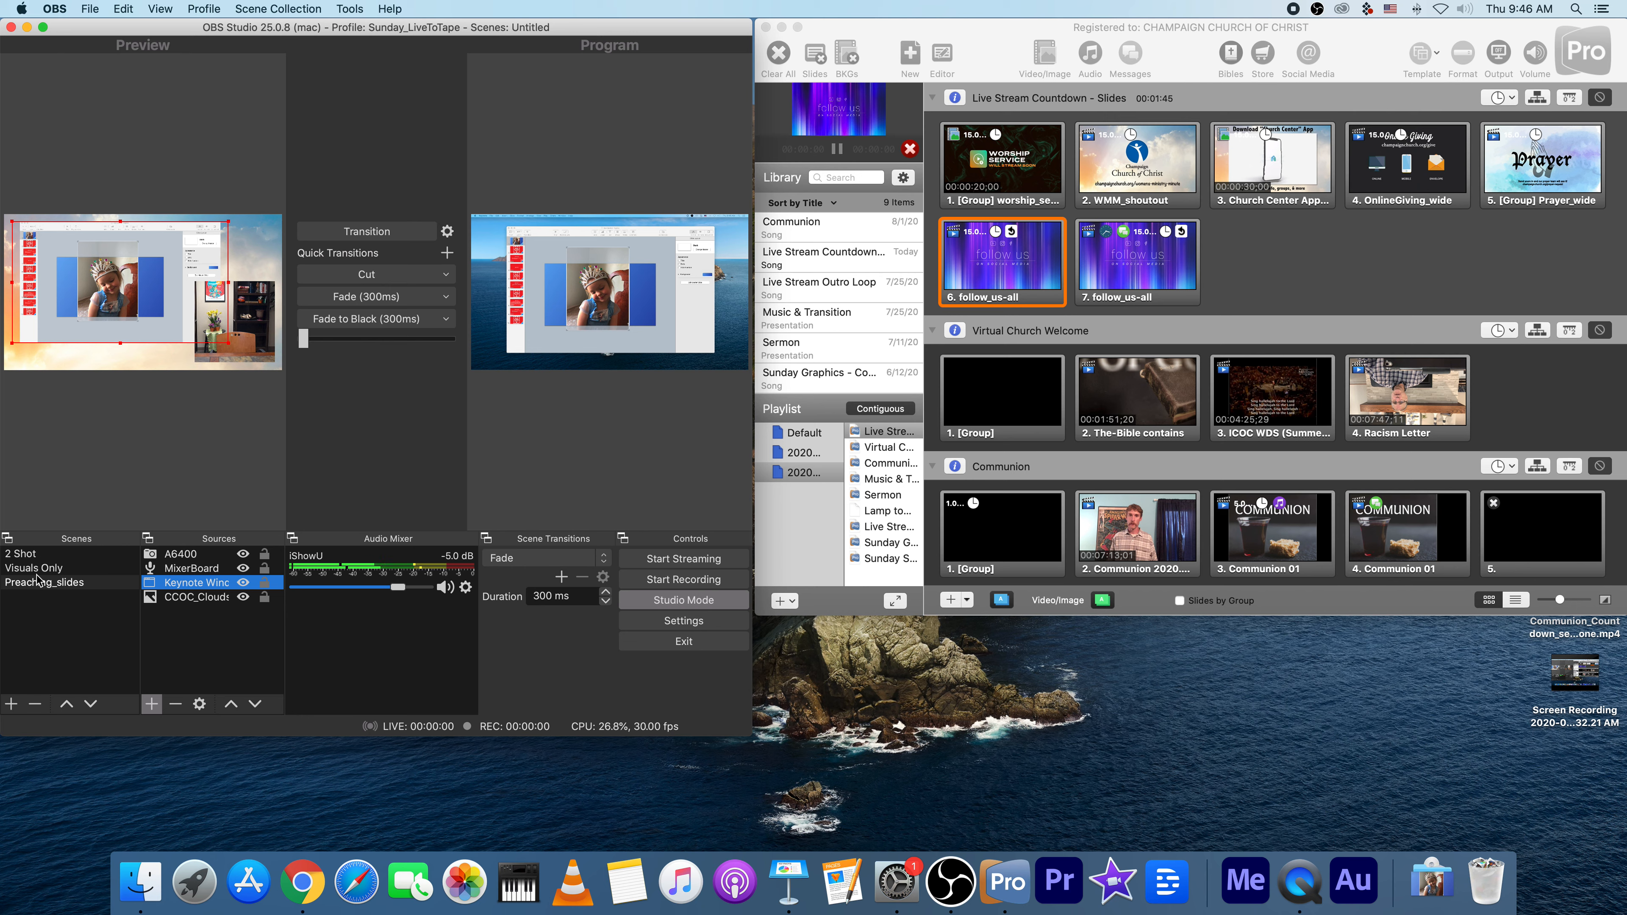
Switch to ProPresenter, start the Live Stream Countdown from its first slide, and toggle the output on and off
left_click(1344, 30)
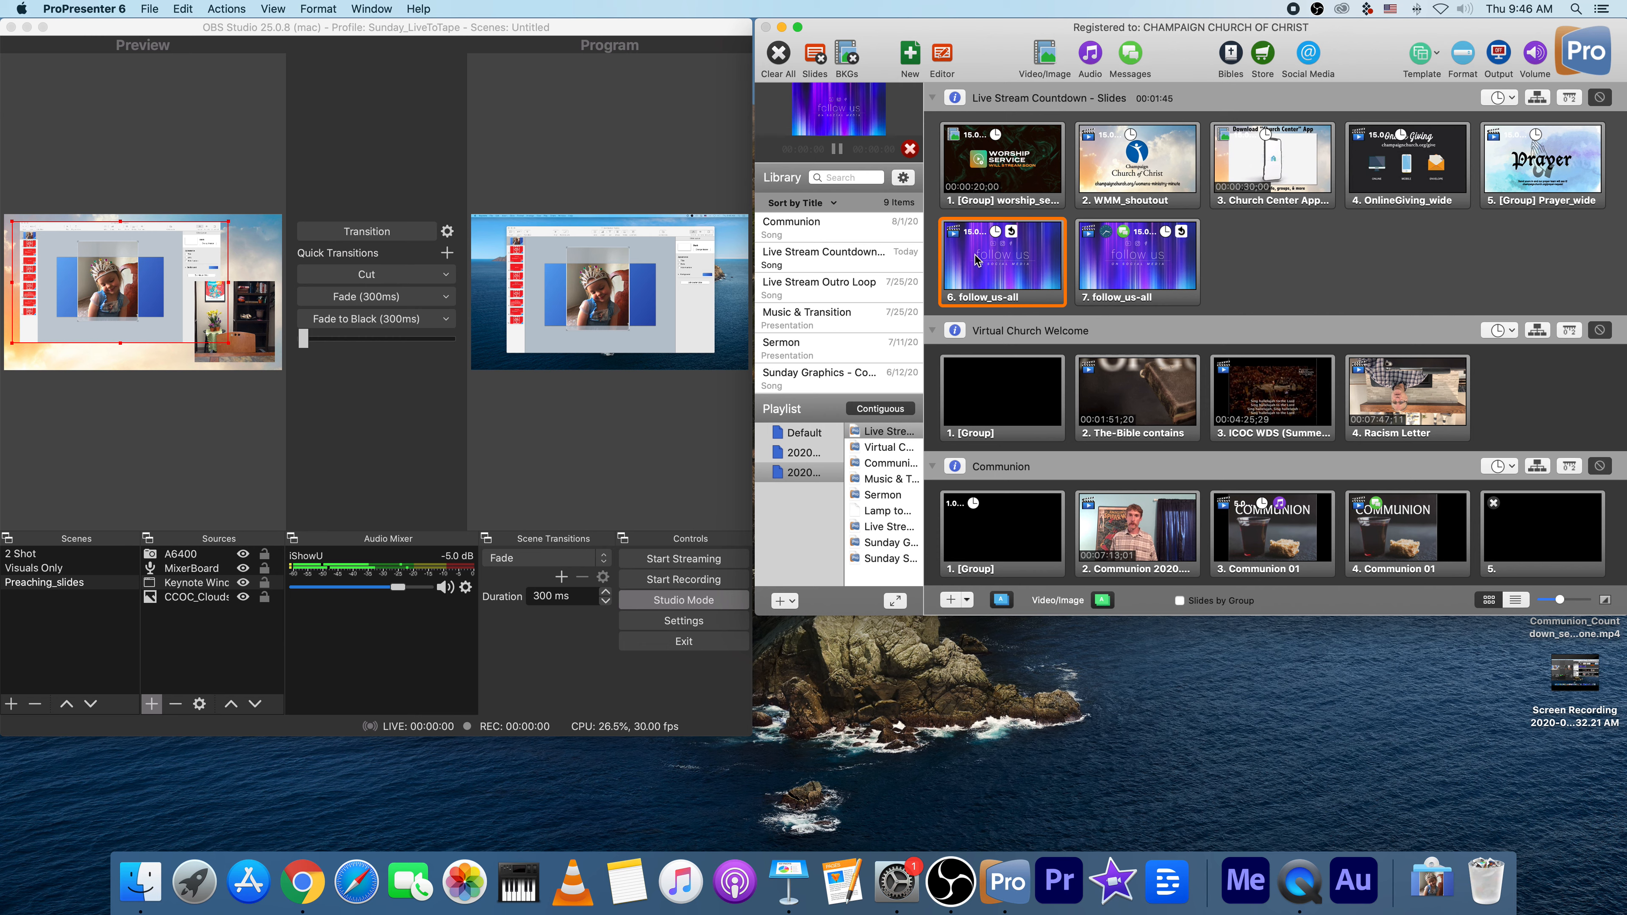
left_click(1001, 167)
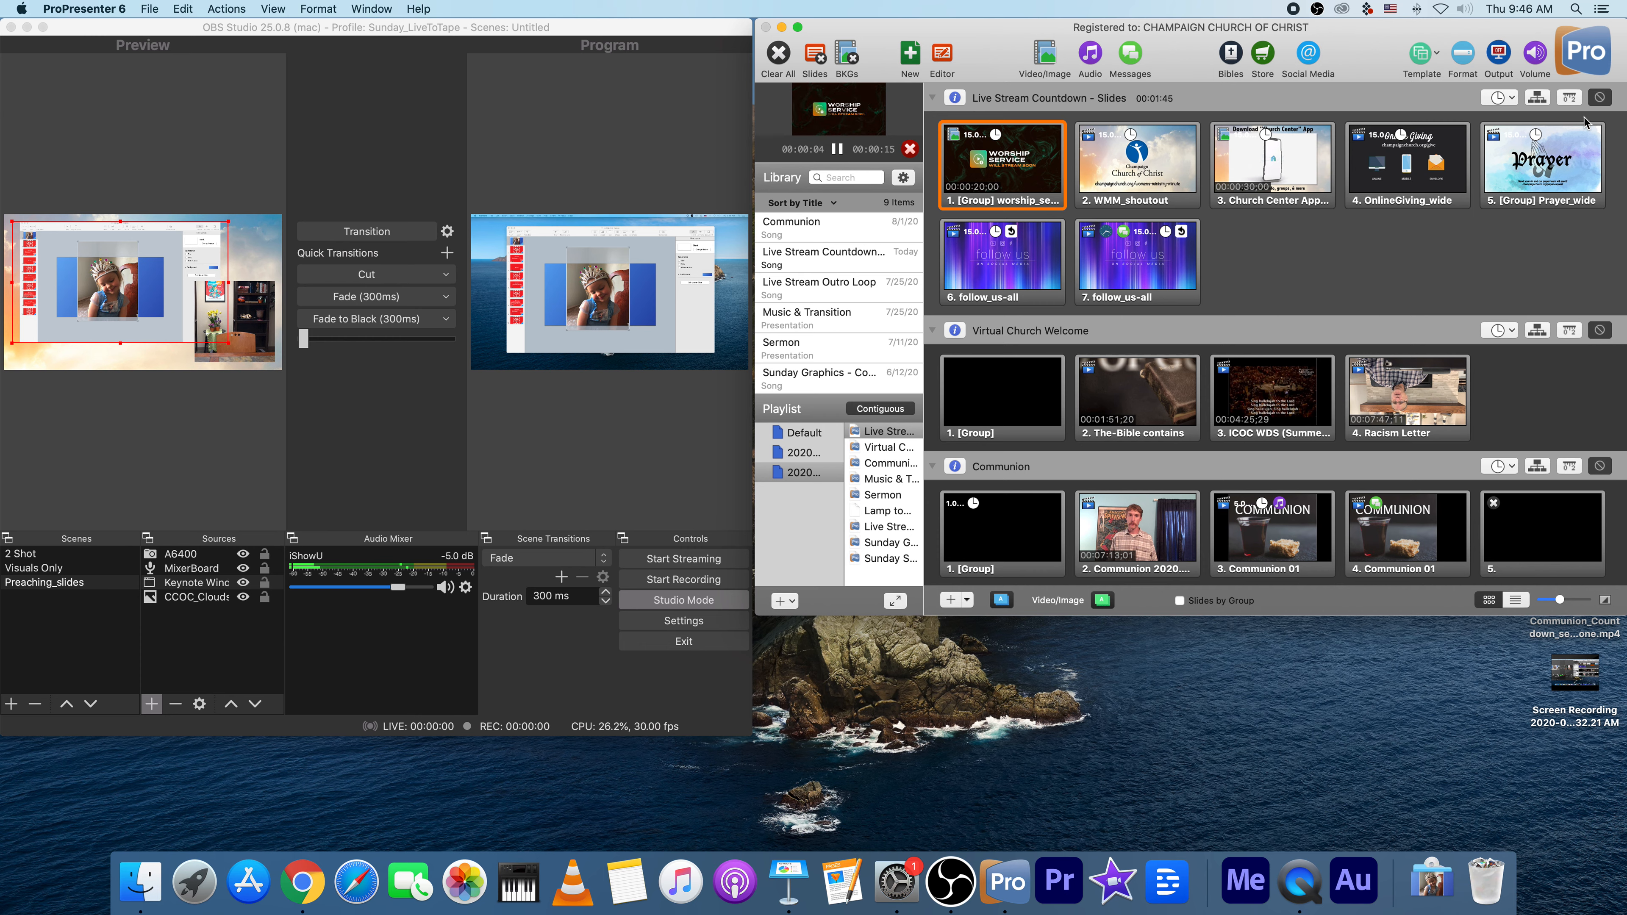
left_click(1503, 61)
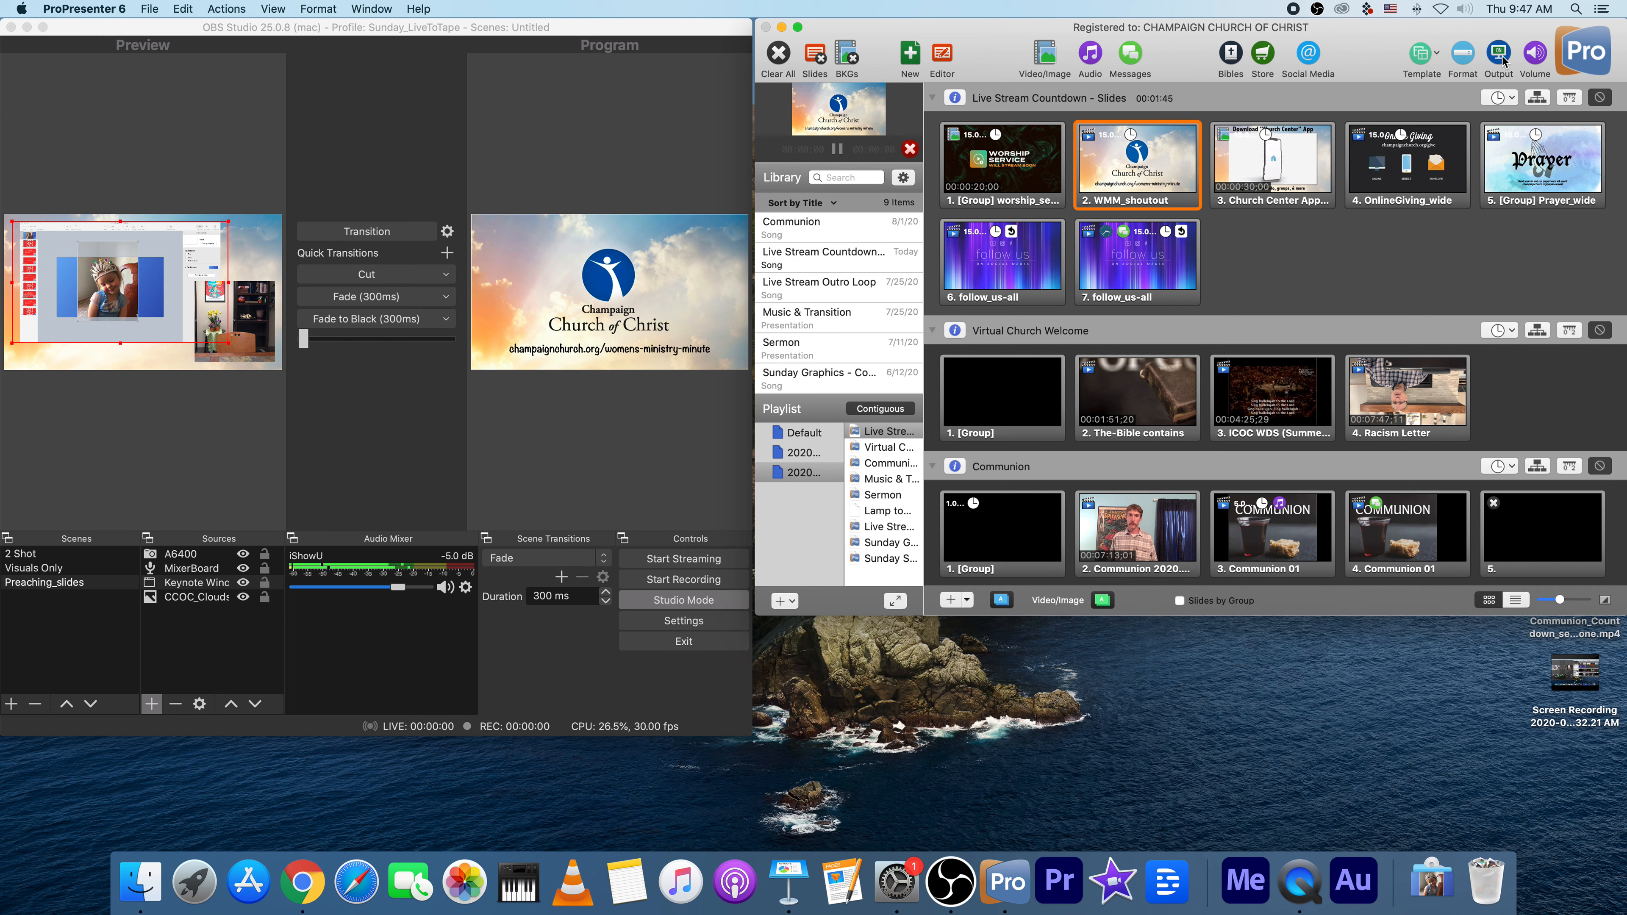
left_click(1502, 59)
left_click(1503, 59)
left_click(1502, 60)
left_click(1502, 60)
left_click(1502, 59)
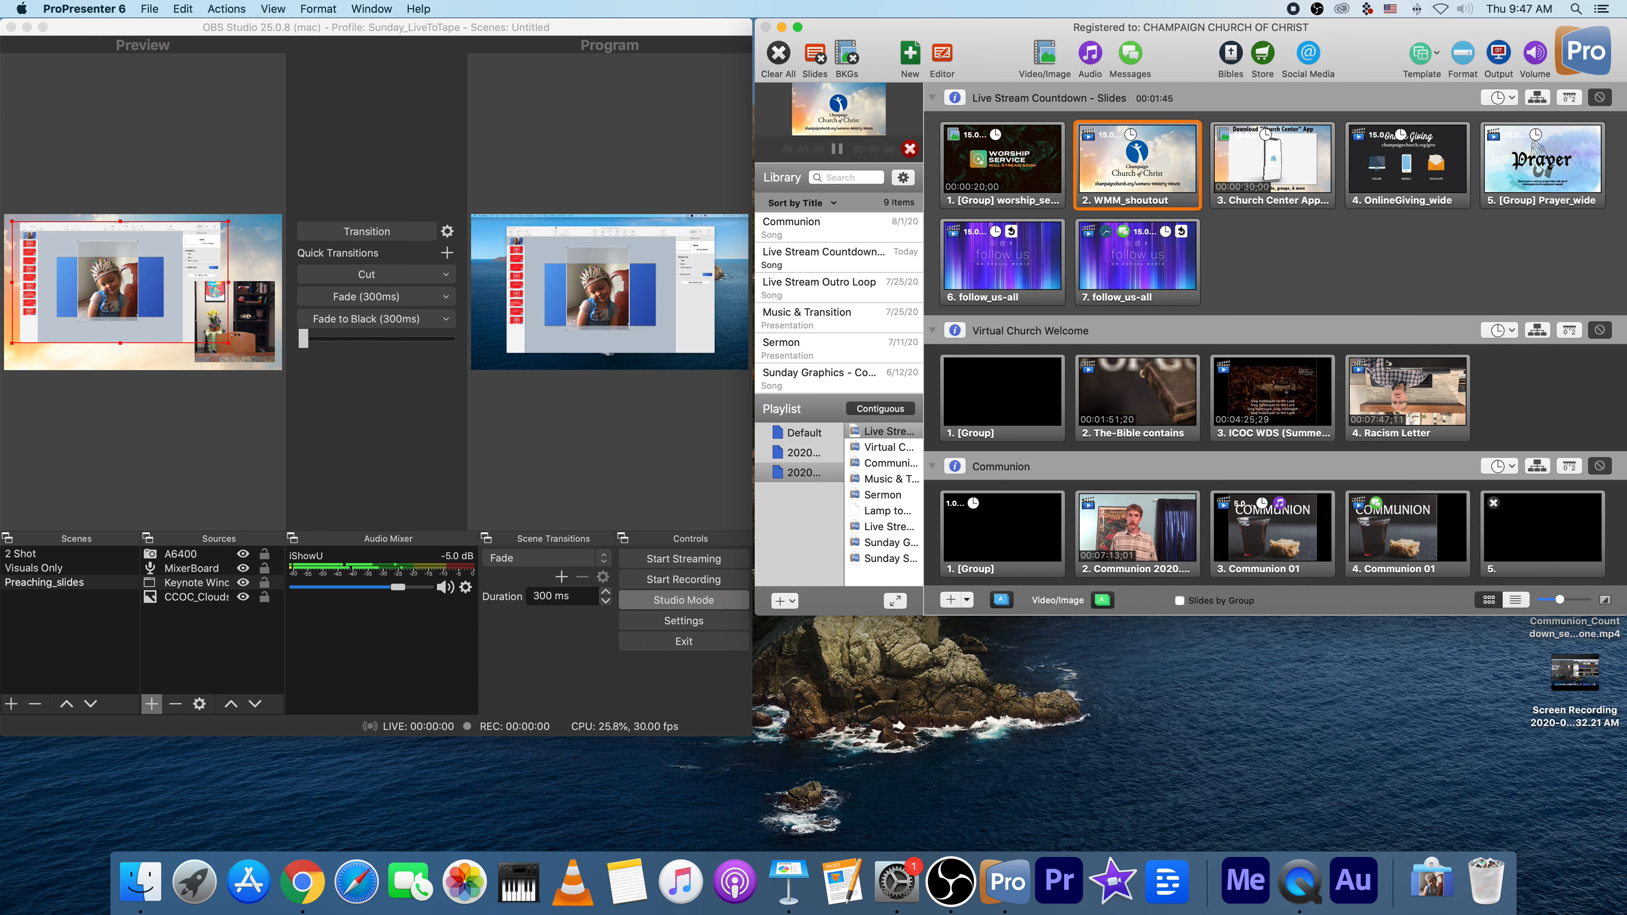
Bring the Hot Button Topics Keynote window from the second display onto the main display and place it beside the OBS preview
left_click_drag(1626, 177, 661, 131)
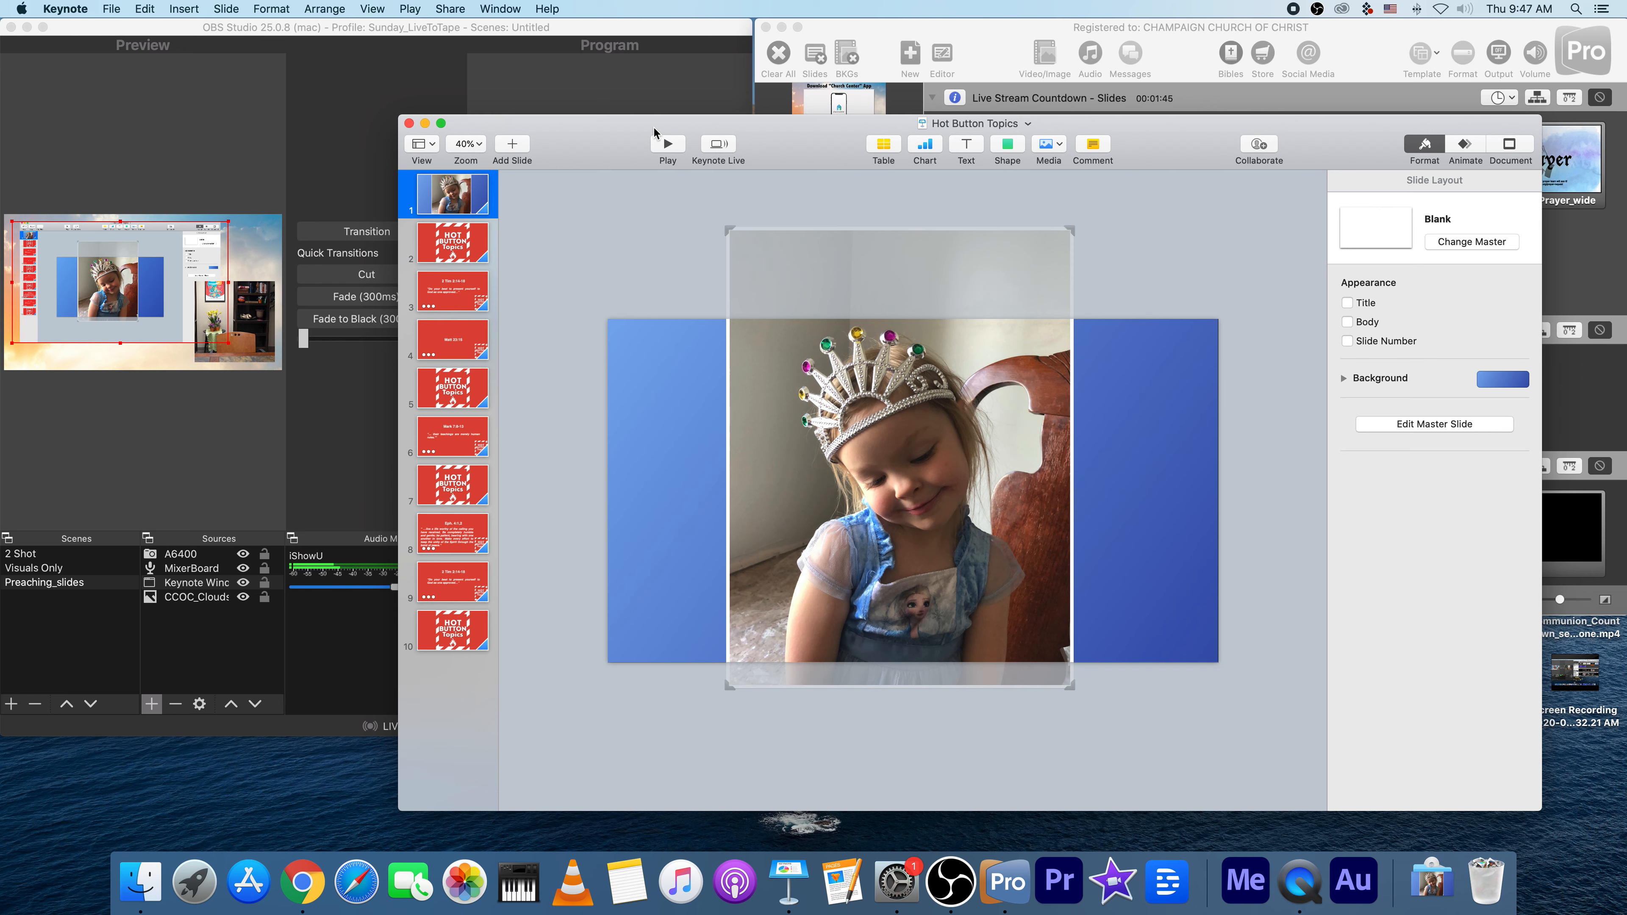
left_click(411, 9)
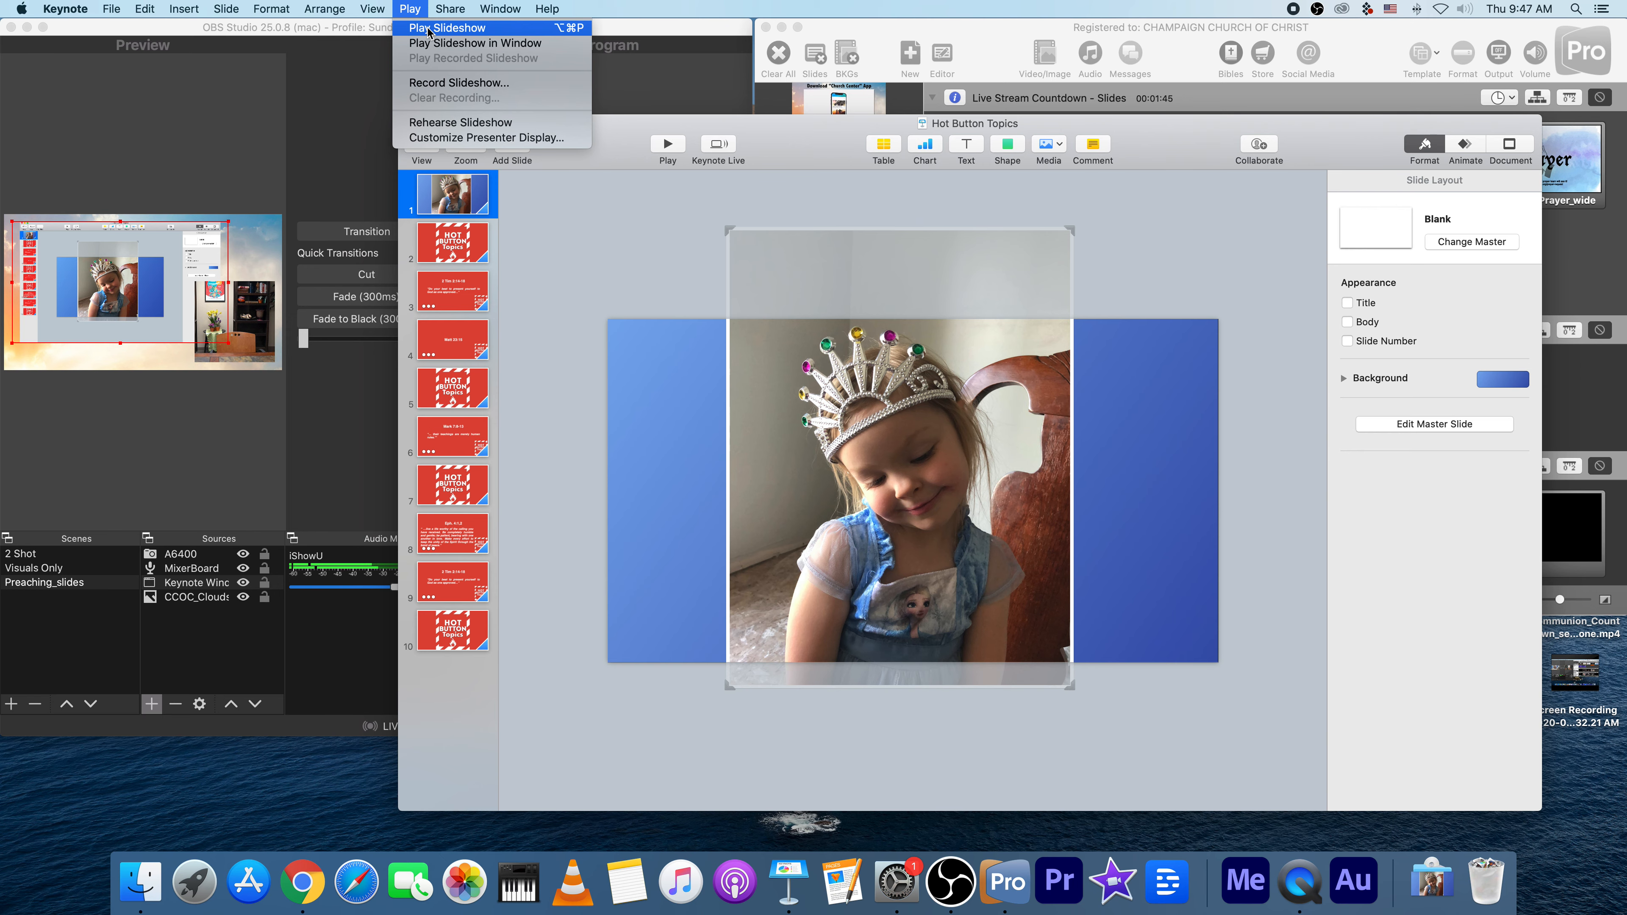
left_click(733, 119)
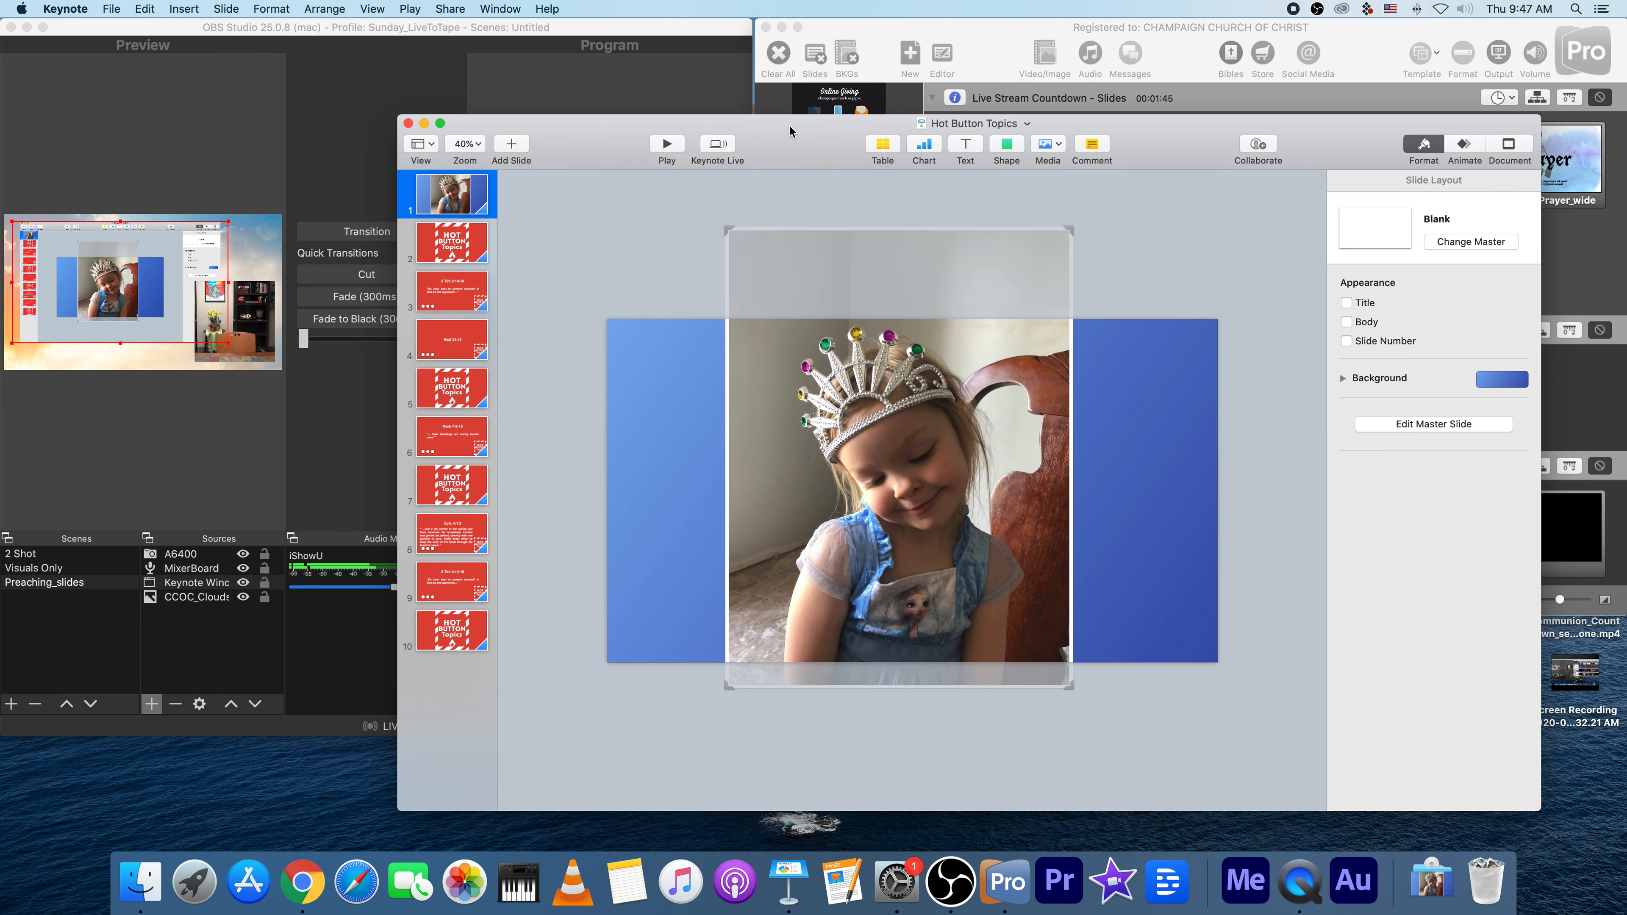
left_click_drag(648, 127, 711, 108)
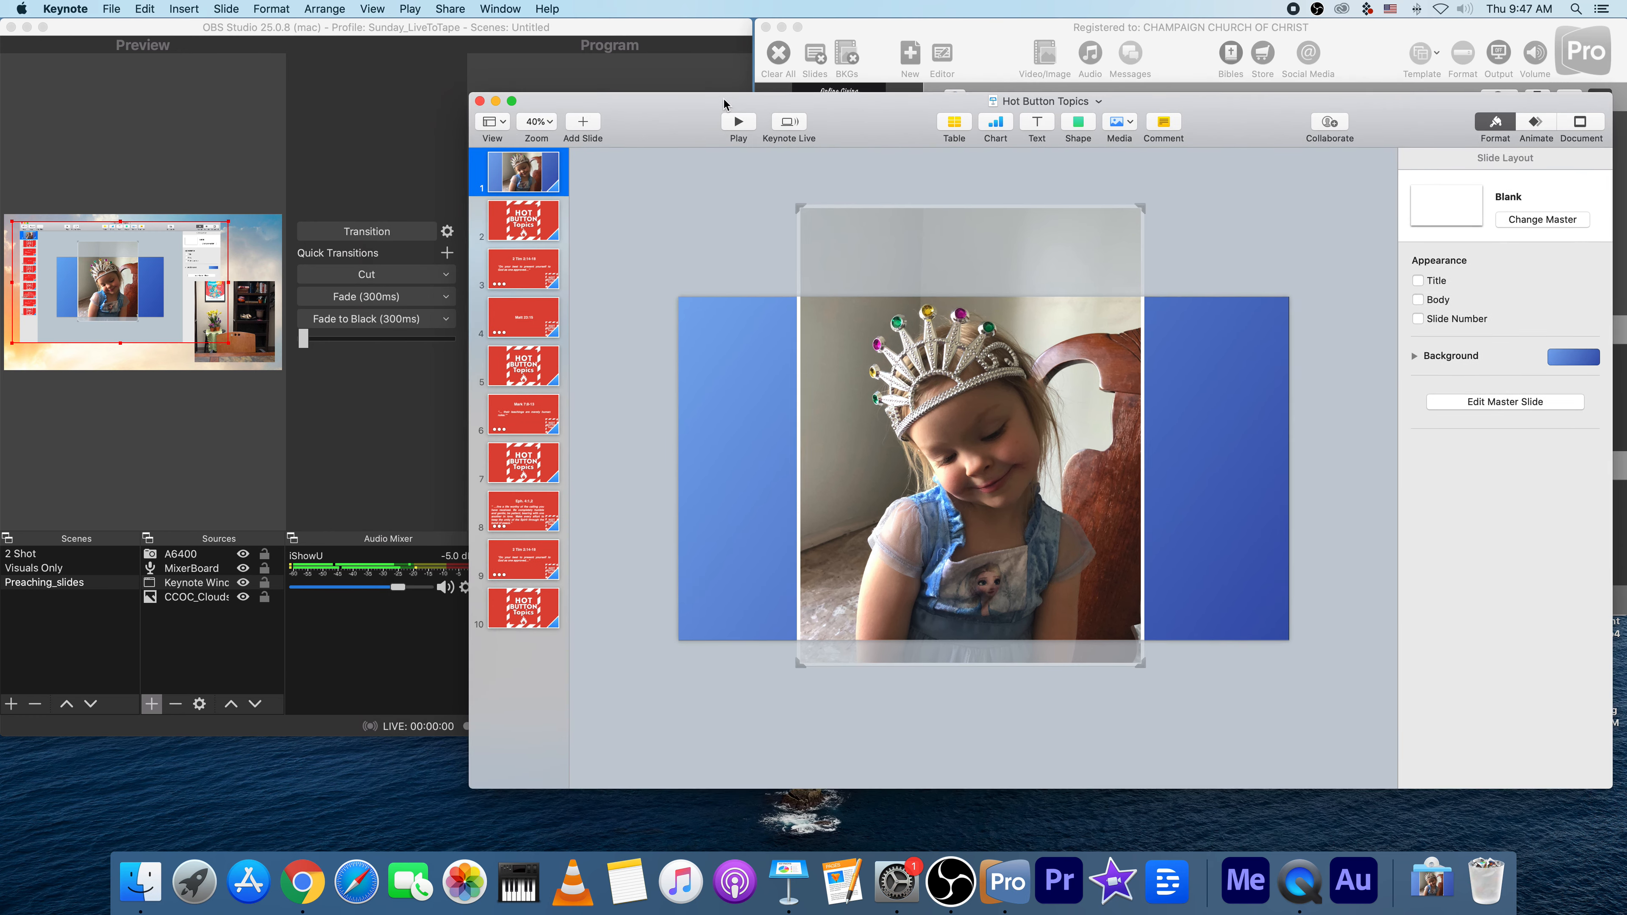
left_click(383, 23)
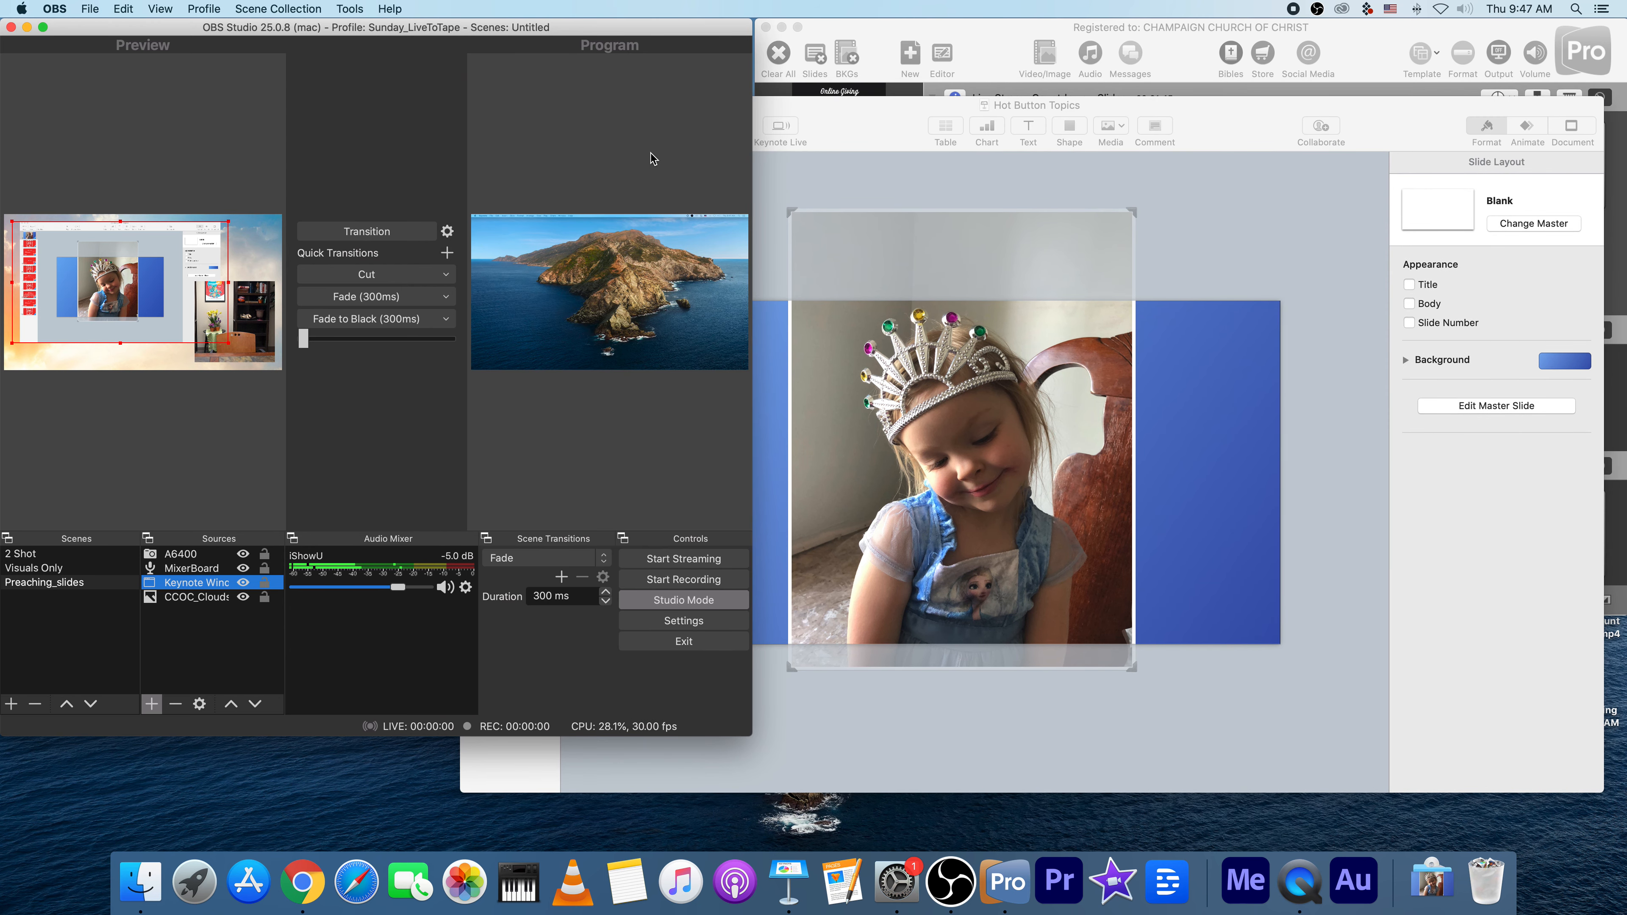
left_click(882, 104)
left_click_drag(882, 105, 818, 102)
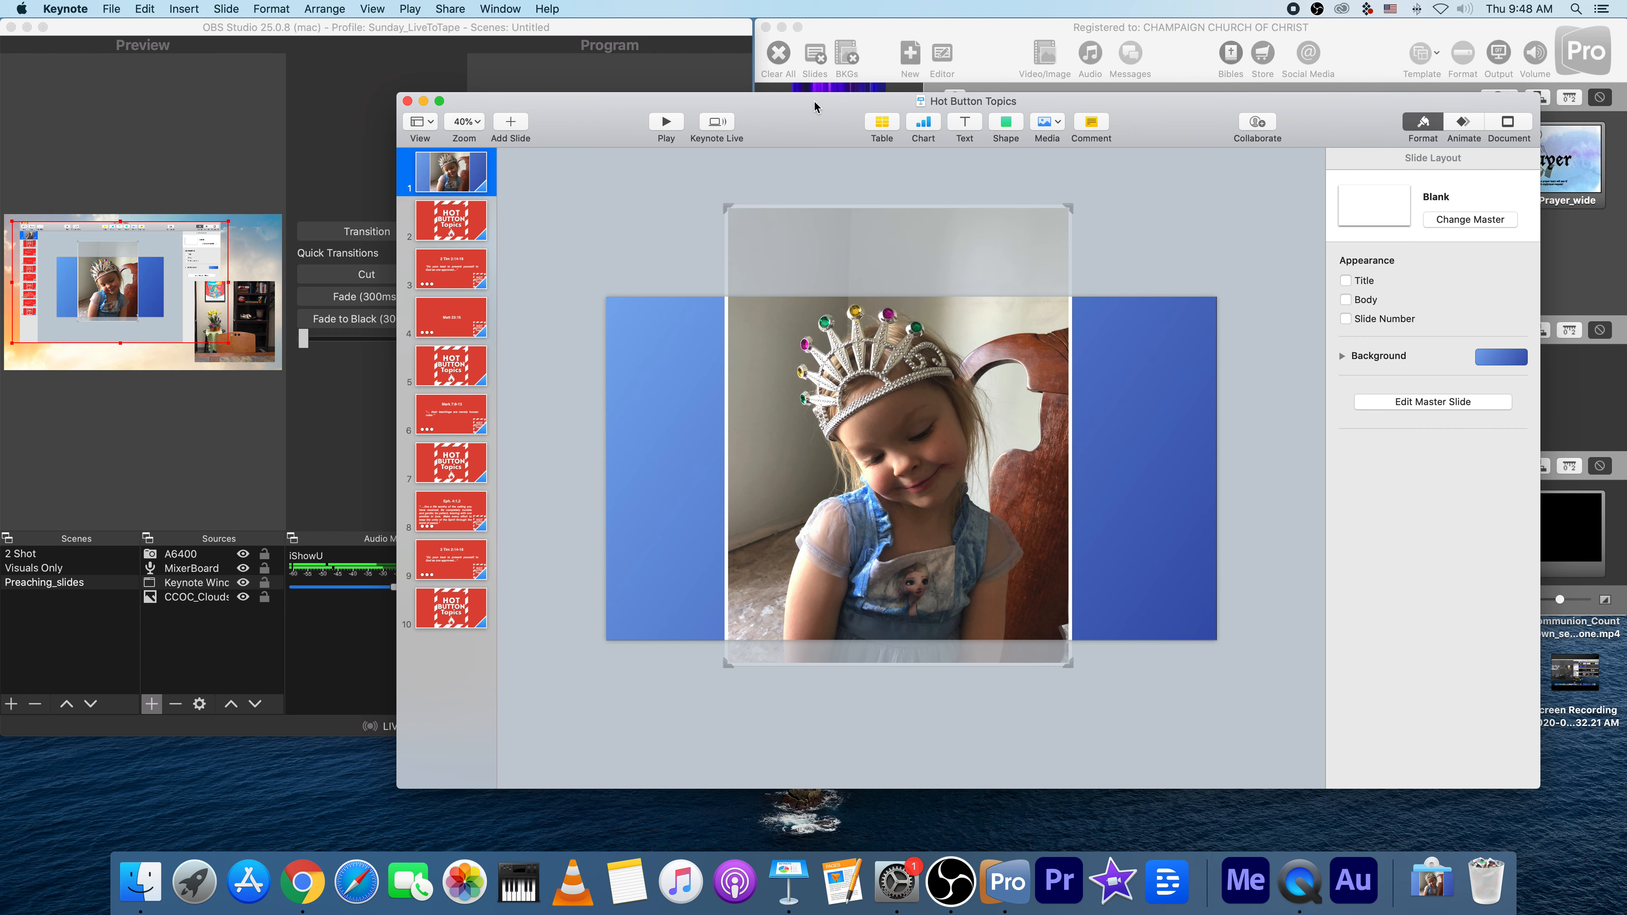
left_click_drag(789, 100, 811, 104)
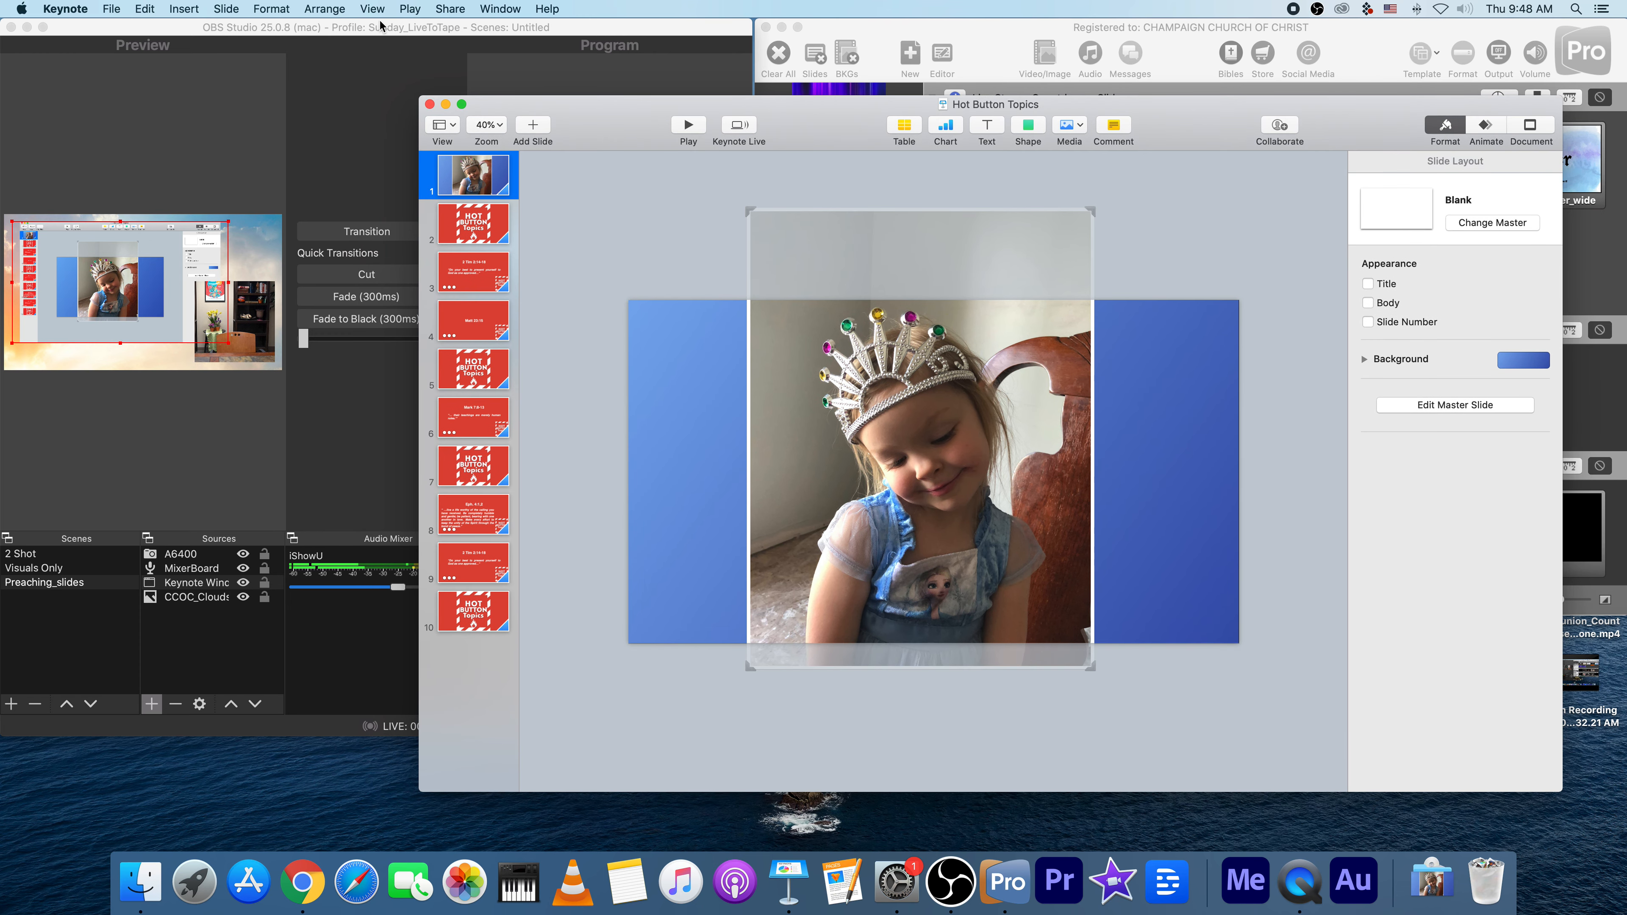
Play the Keynote slideshow in a window, enlarge it until the black bars are gone, and advance to the Hot Button Topics slide
left_click(411, 8)
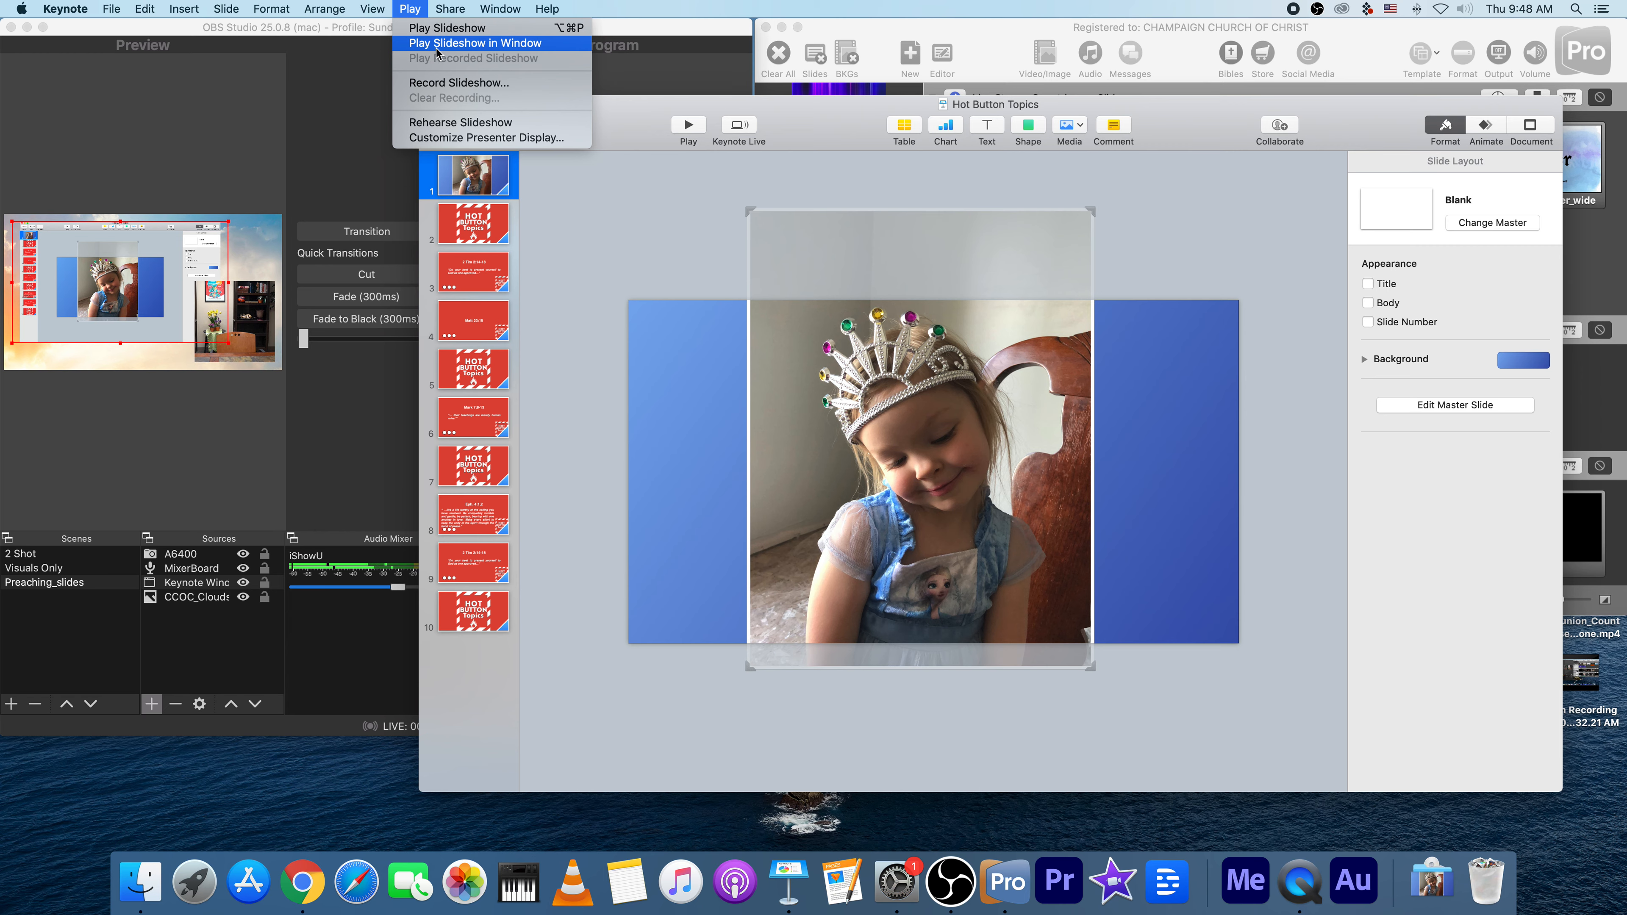
left_click(471, 45)
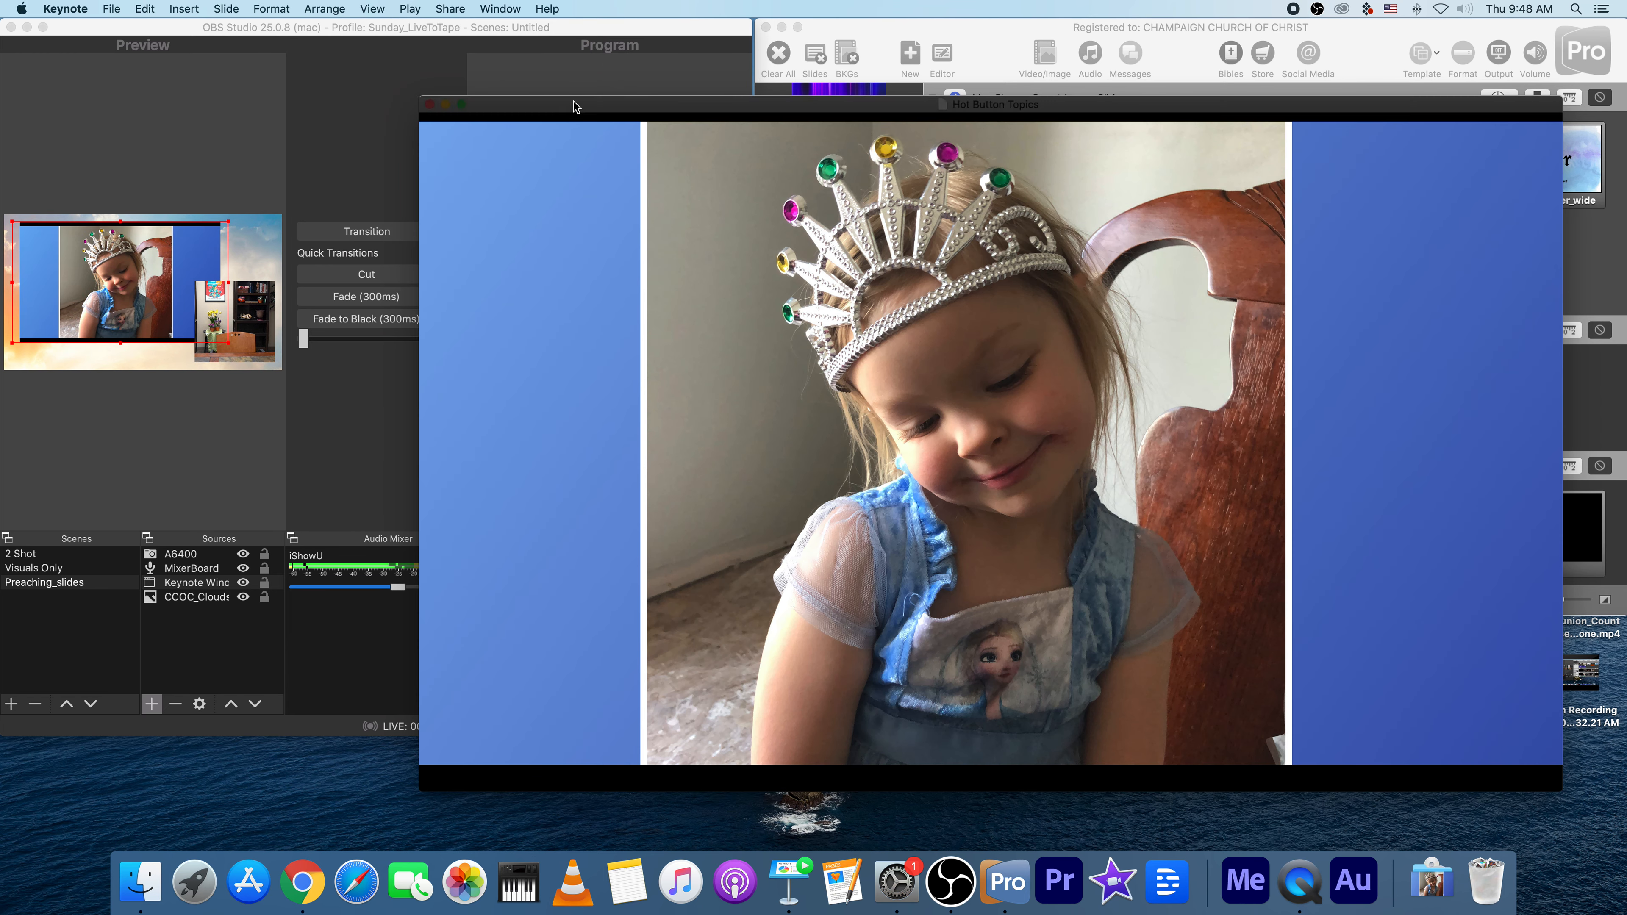
left_click_drag(573, 103, 607, 95)
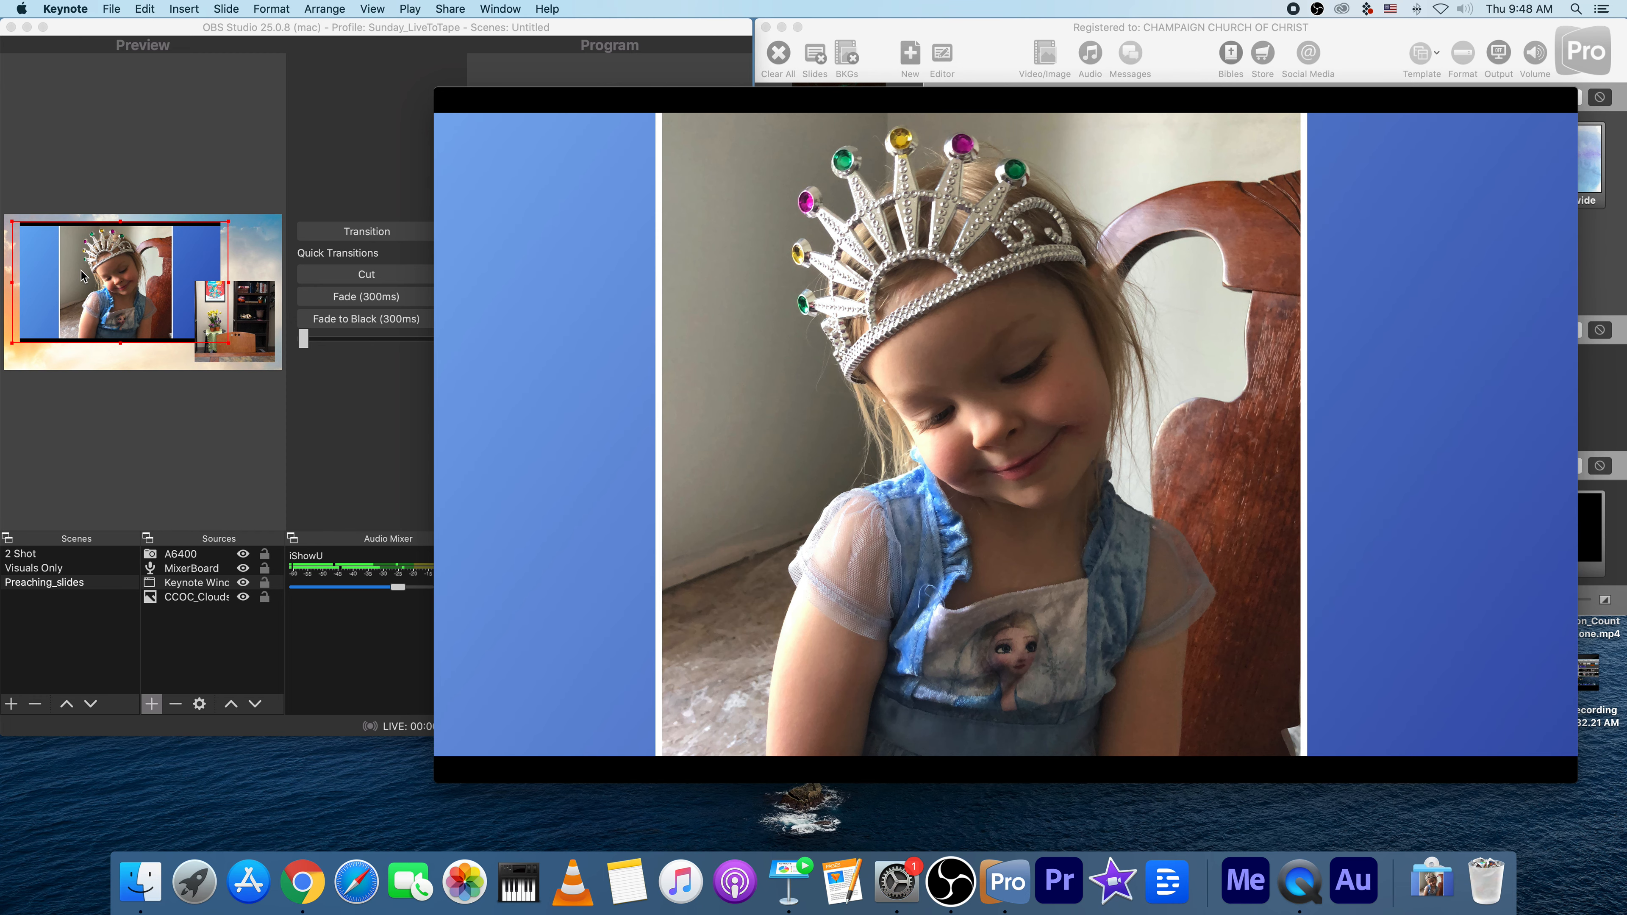
mouse_move(555, 94)
mouse_move(555, 94)
left_mouse_down()
mouse_move(618, 85)
mouse_move(551, 110)
left_mouse_up()
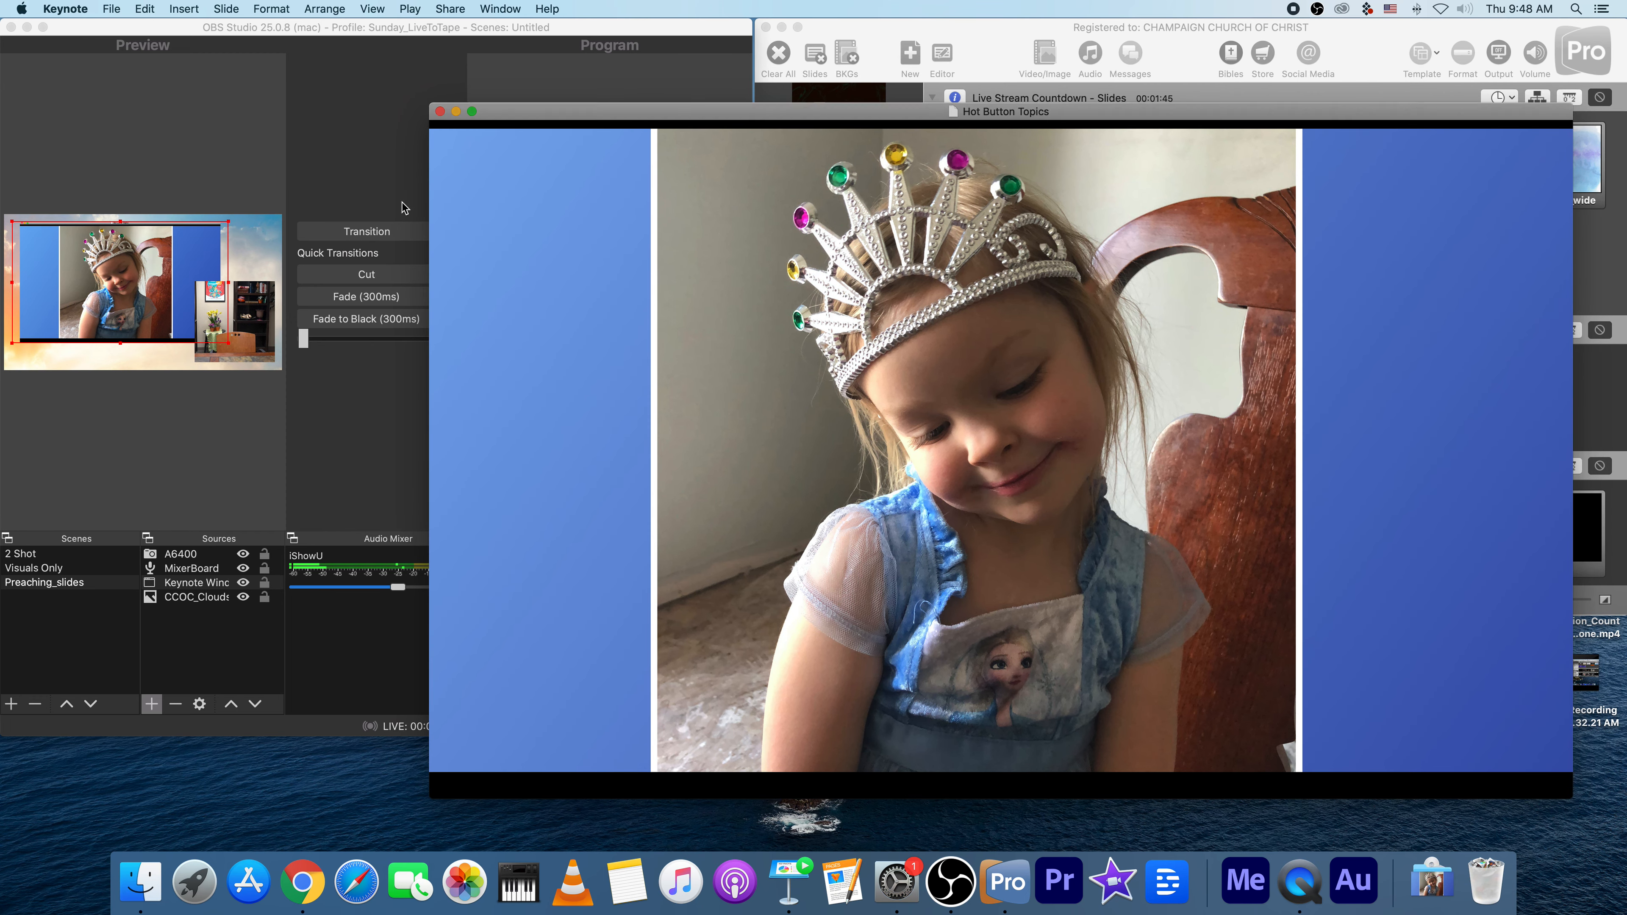
left_click_drag(431, 203, 346, 195)
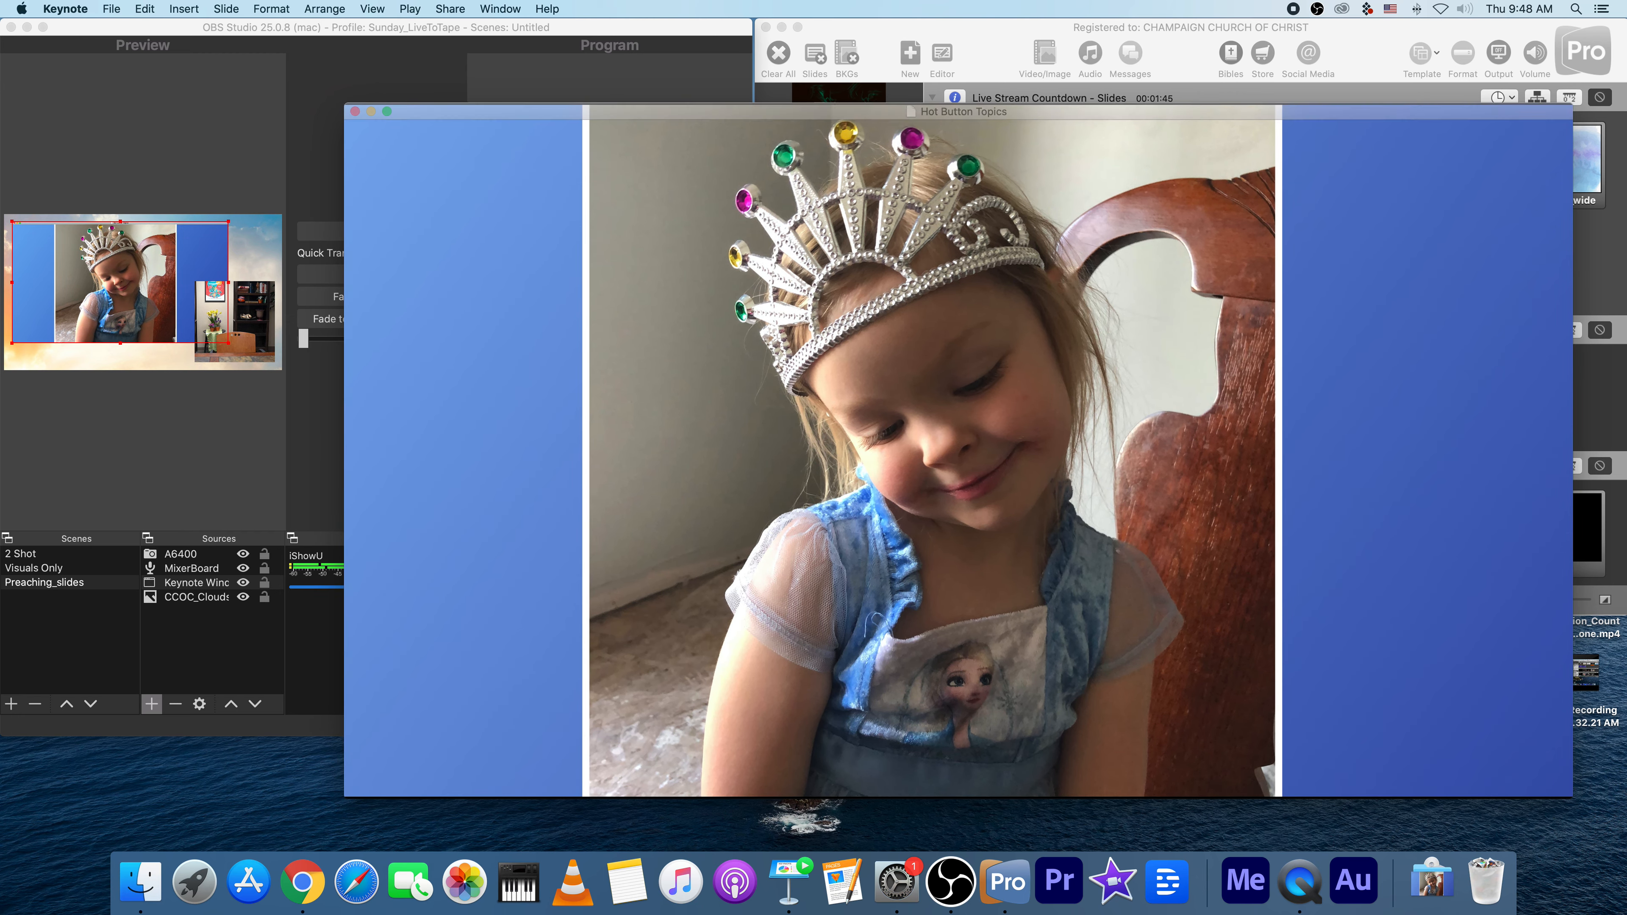
left_click(513, 207)
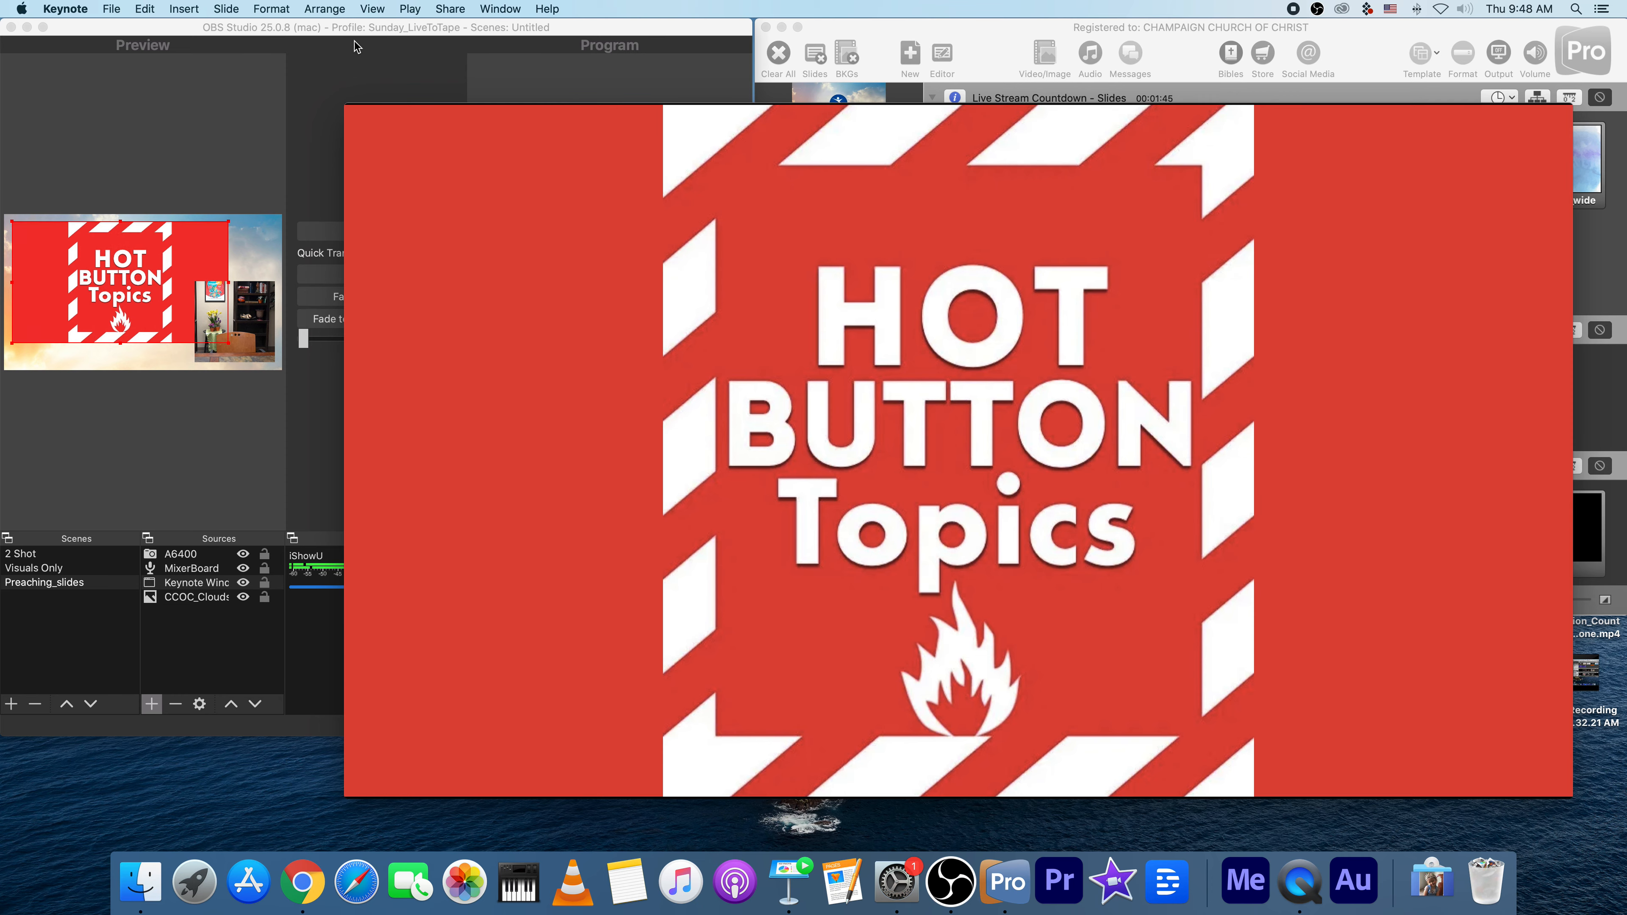
Shrink the slideshow window until it clears the OBS window, and shorten the OBS window to match ProPresenter's height
left_click_drag(345, 105, 818, 363)
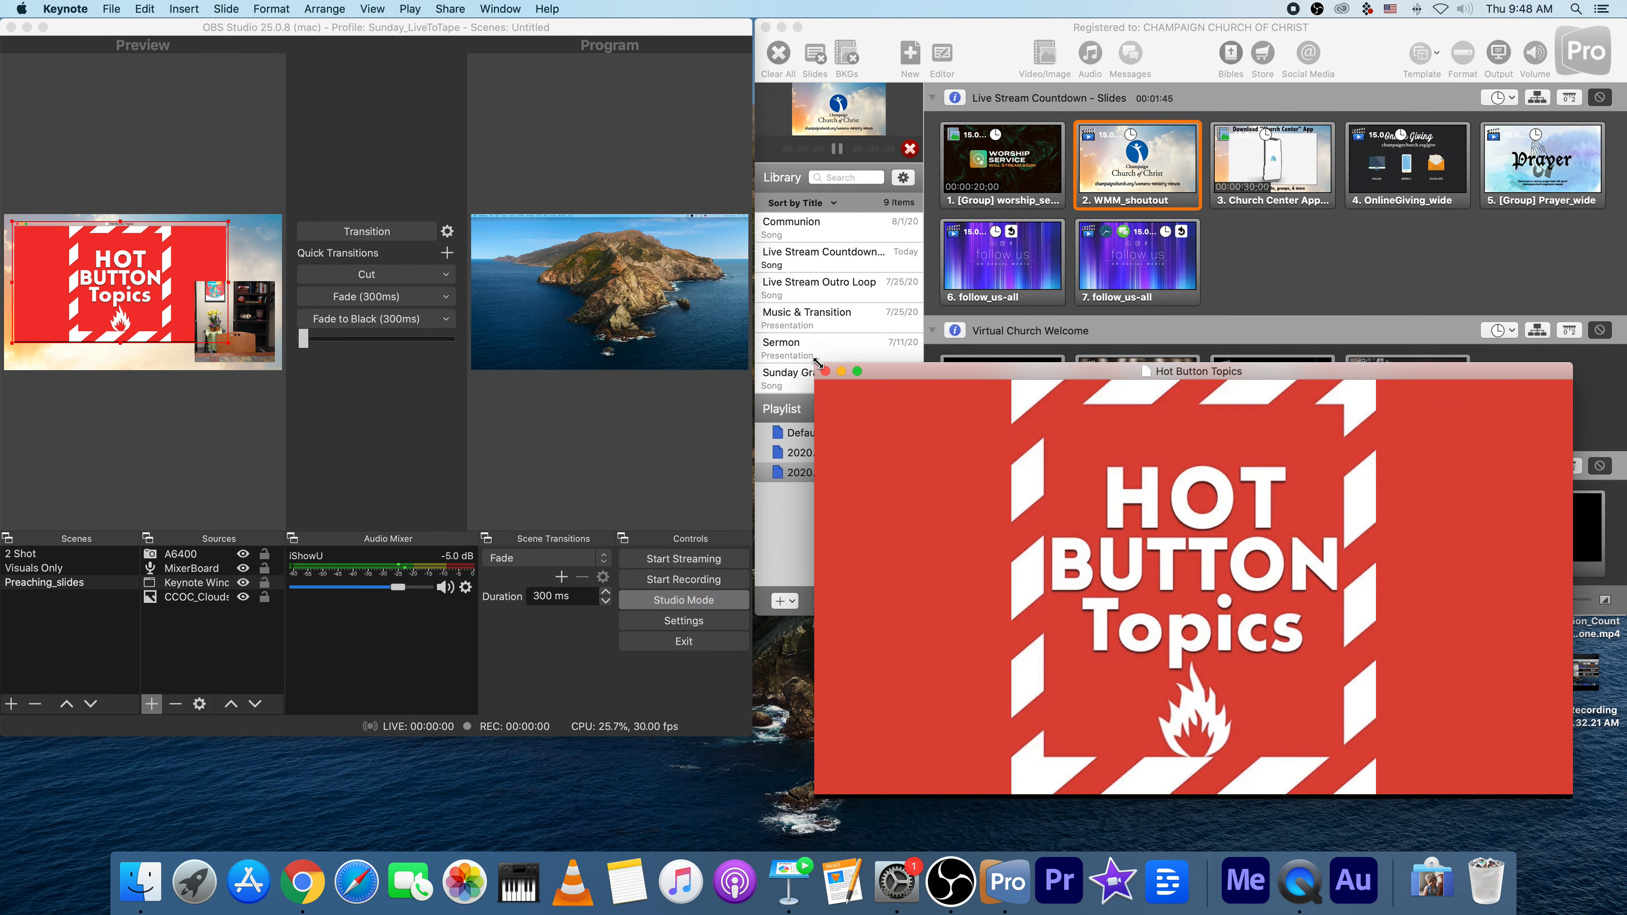
left_click_drag(818, 363, 932, 437)
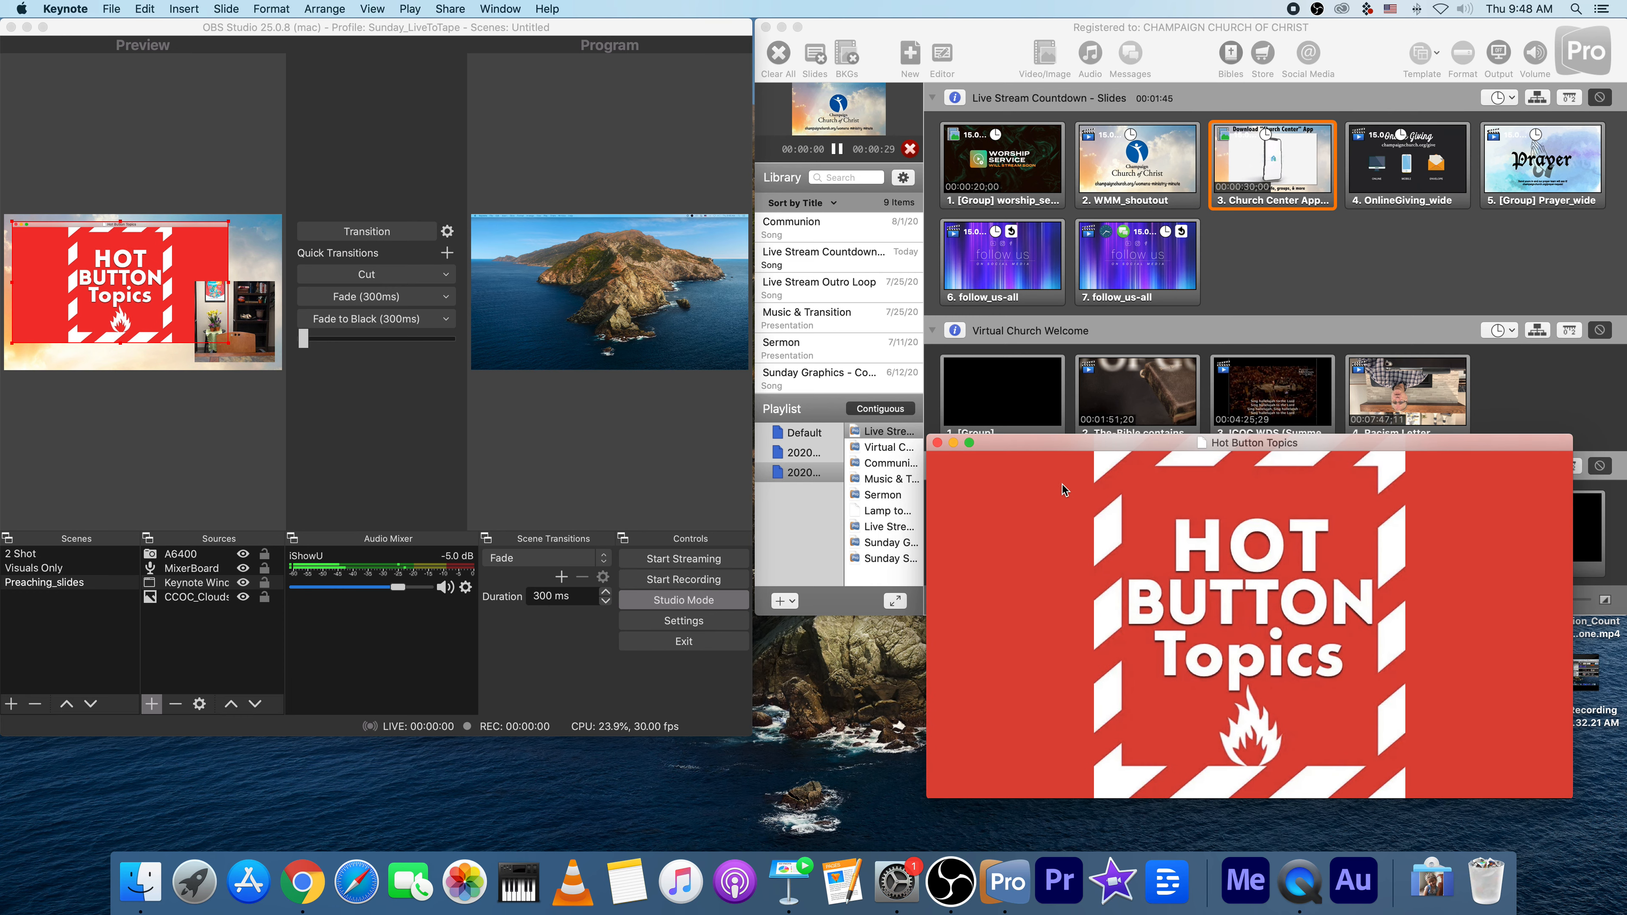
left_click(752, 743)
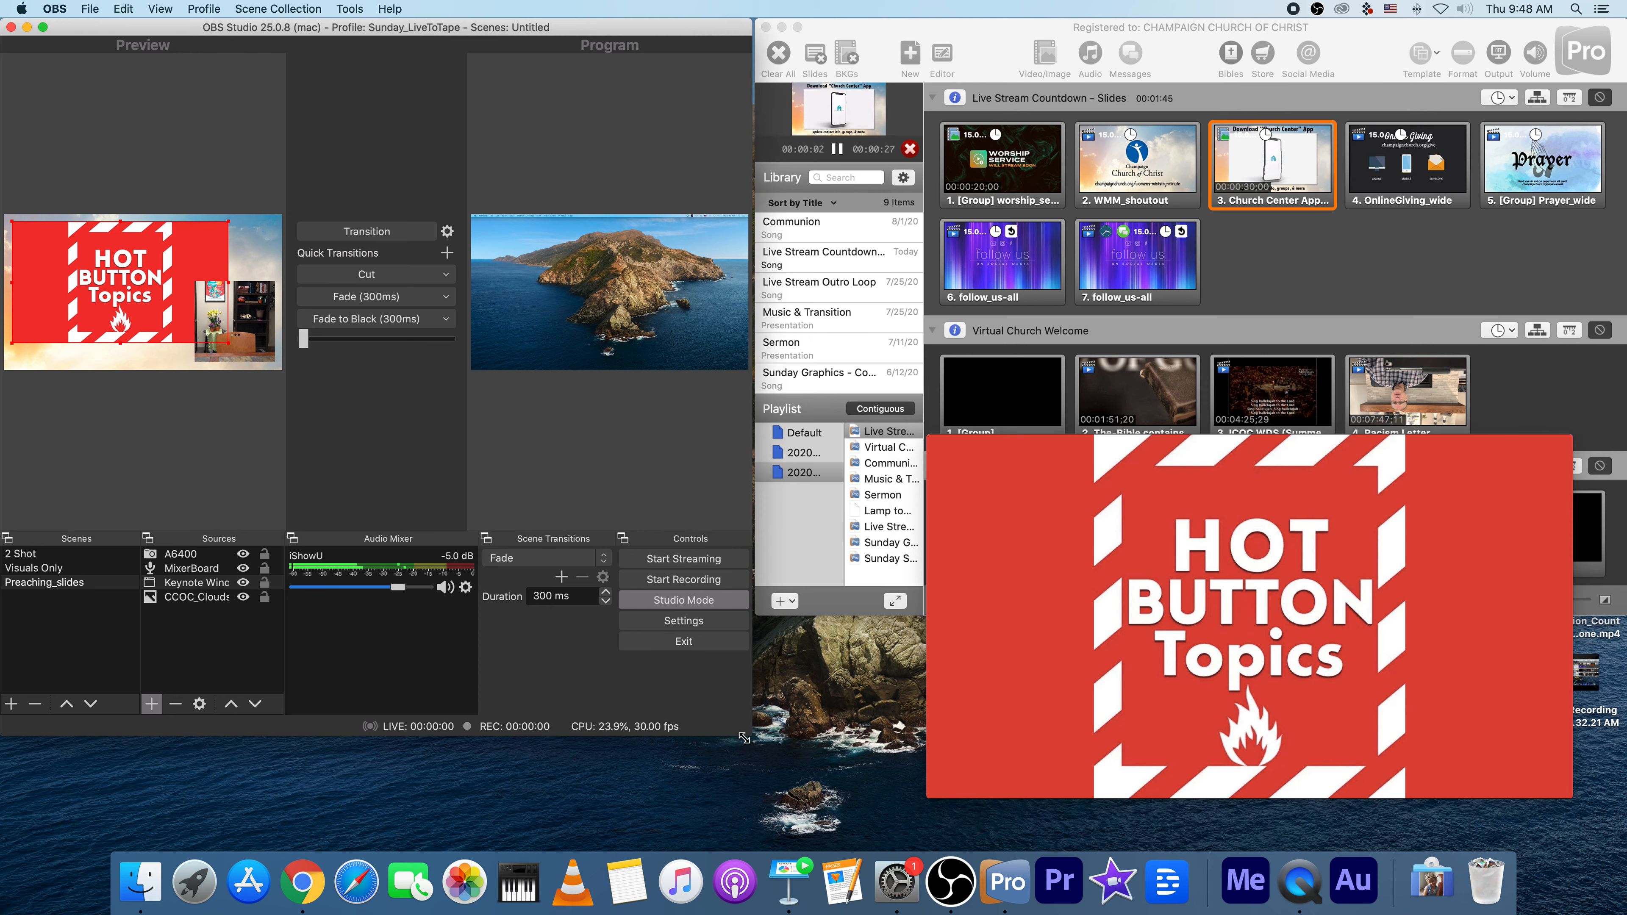
left_click_drag(753, 744, 753, 613)
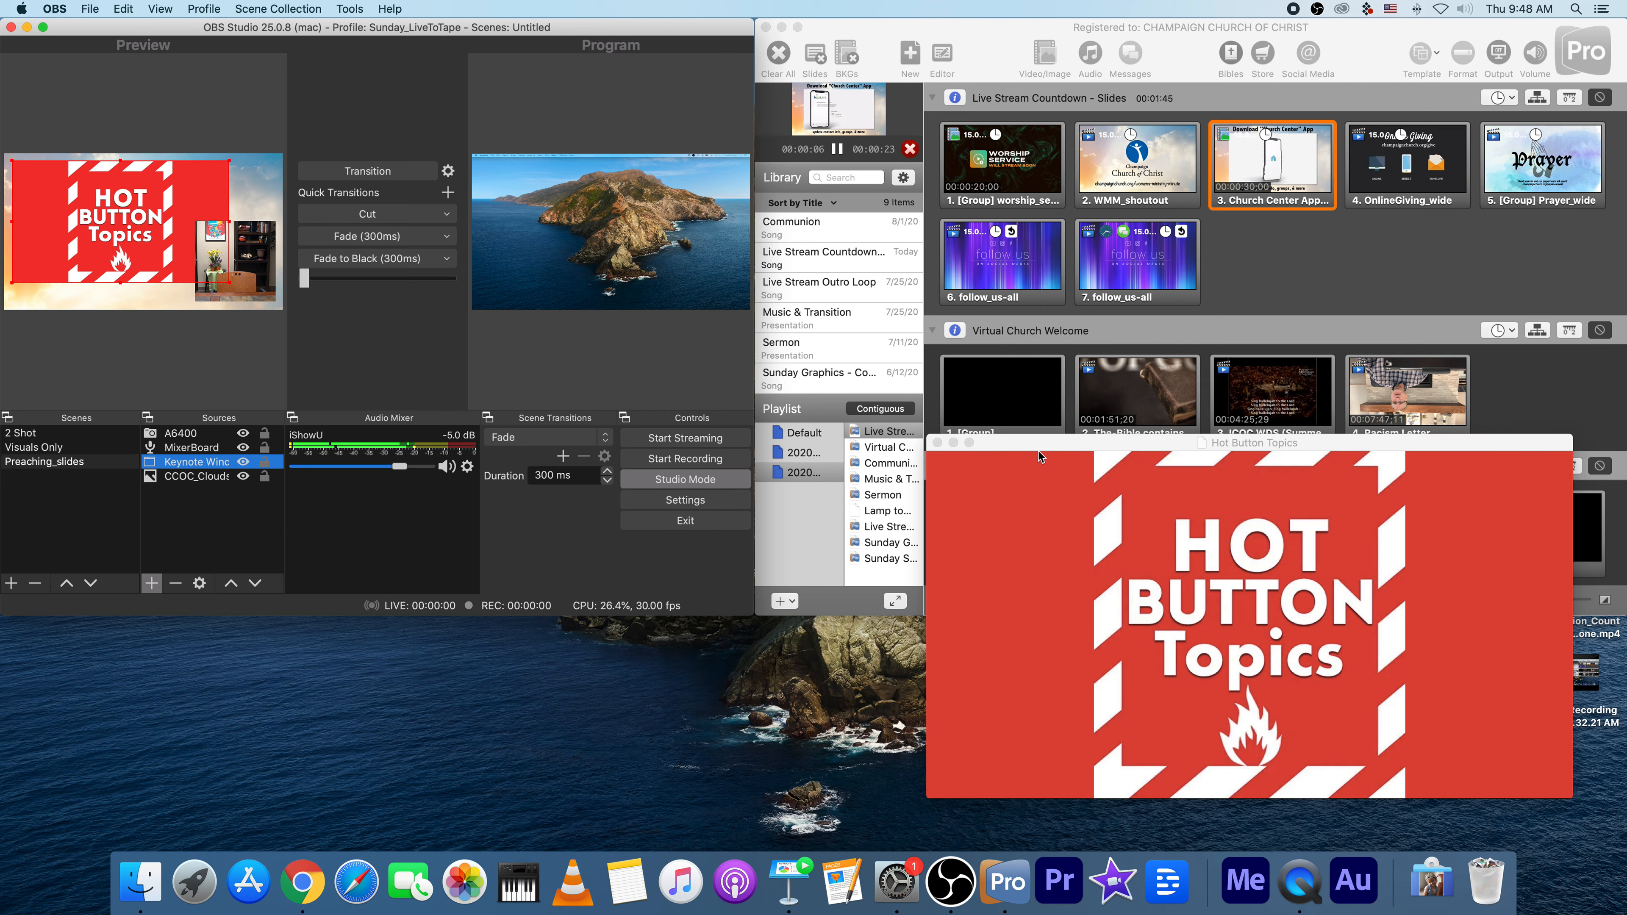
Move the Keynote slideshow window to the second display and enlarge it to fill the Program picture
left_click_drag(1039, 452, 1626, 397)
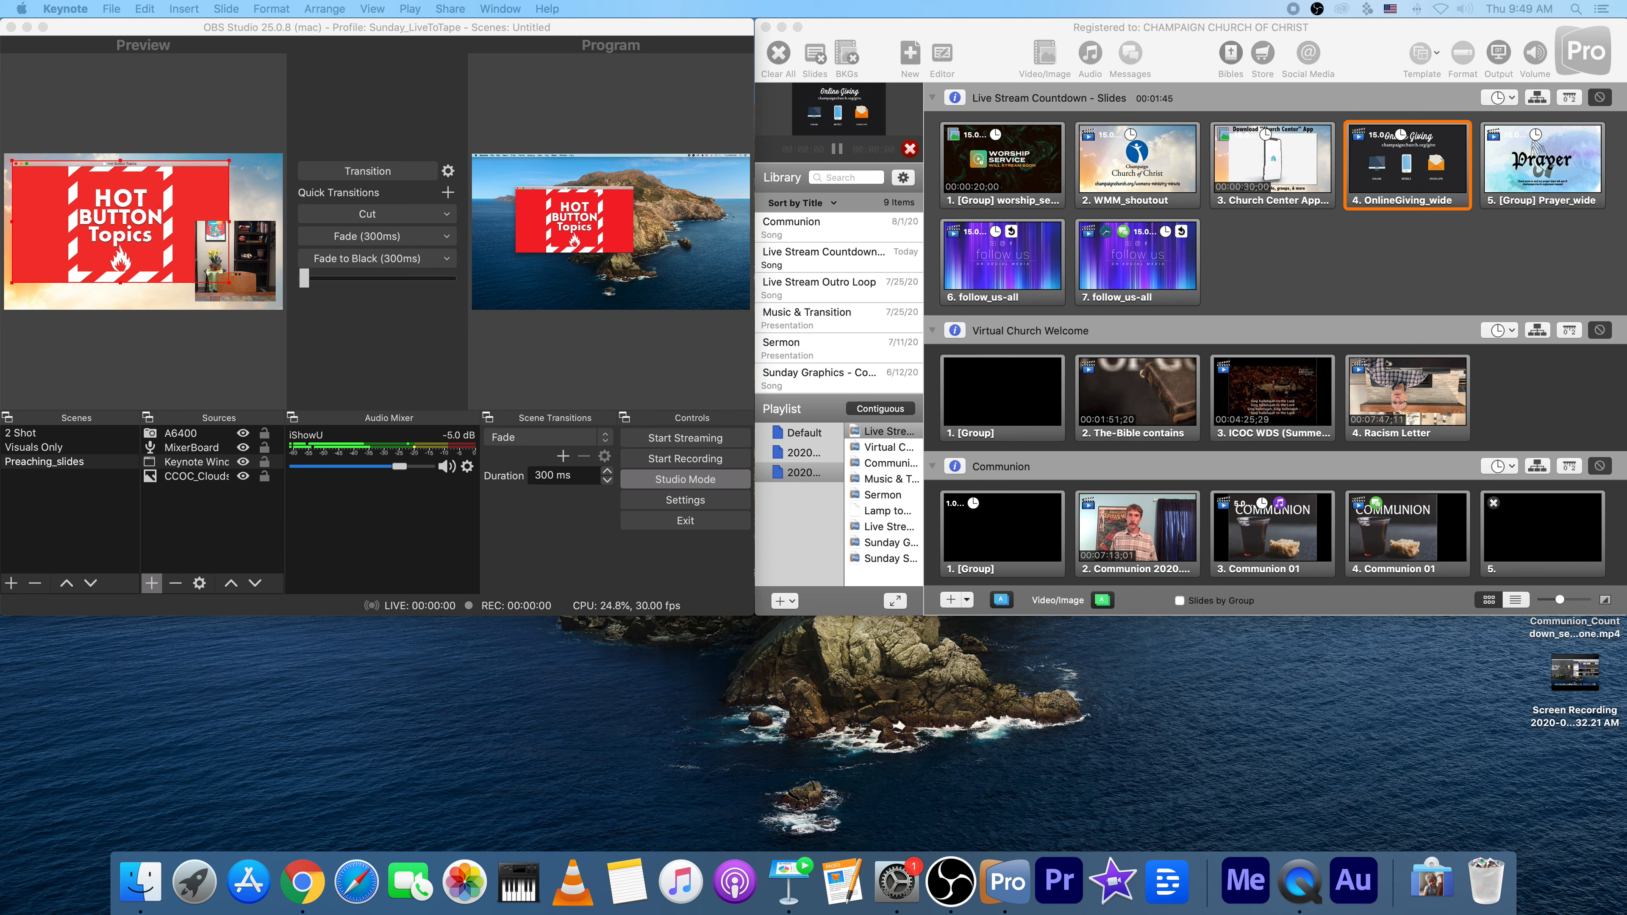
left_click(523, 188)
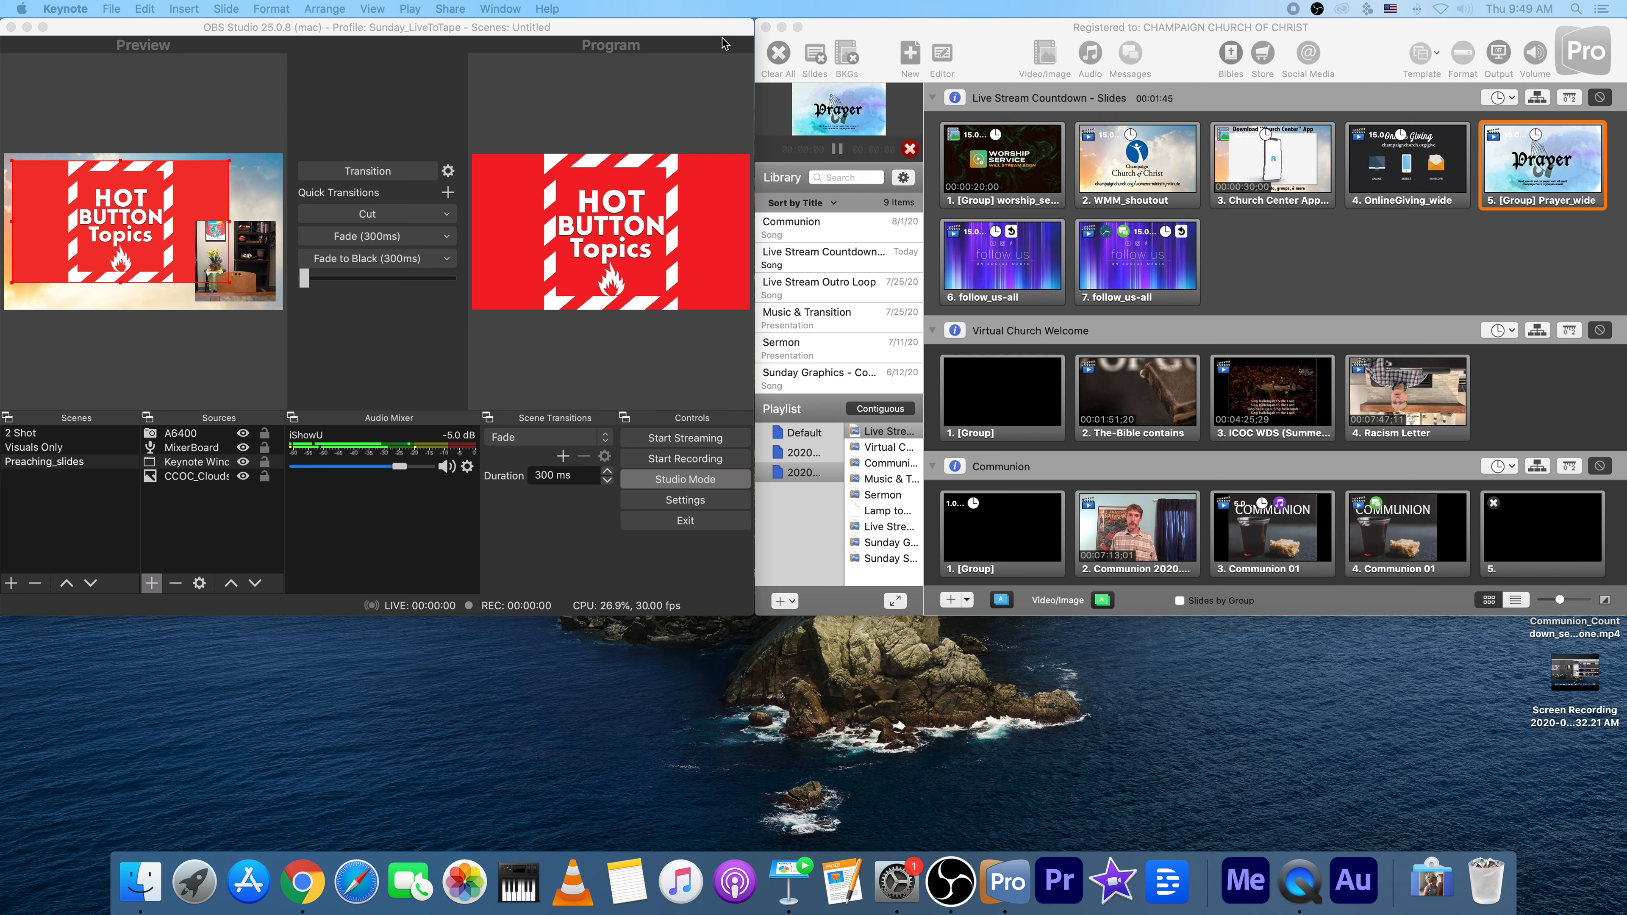
Switch to ProPresenter and toggle its output on and off over the Keynote slideshow on the second display
left_click(711, 30)
left_click(905, 28)
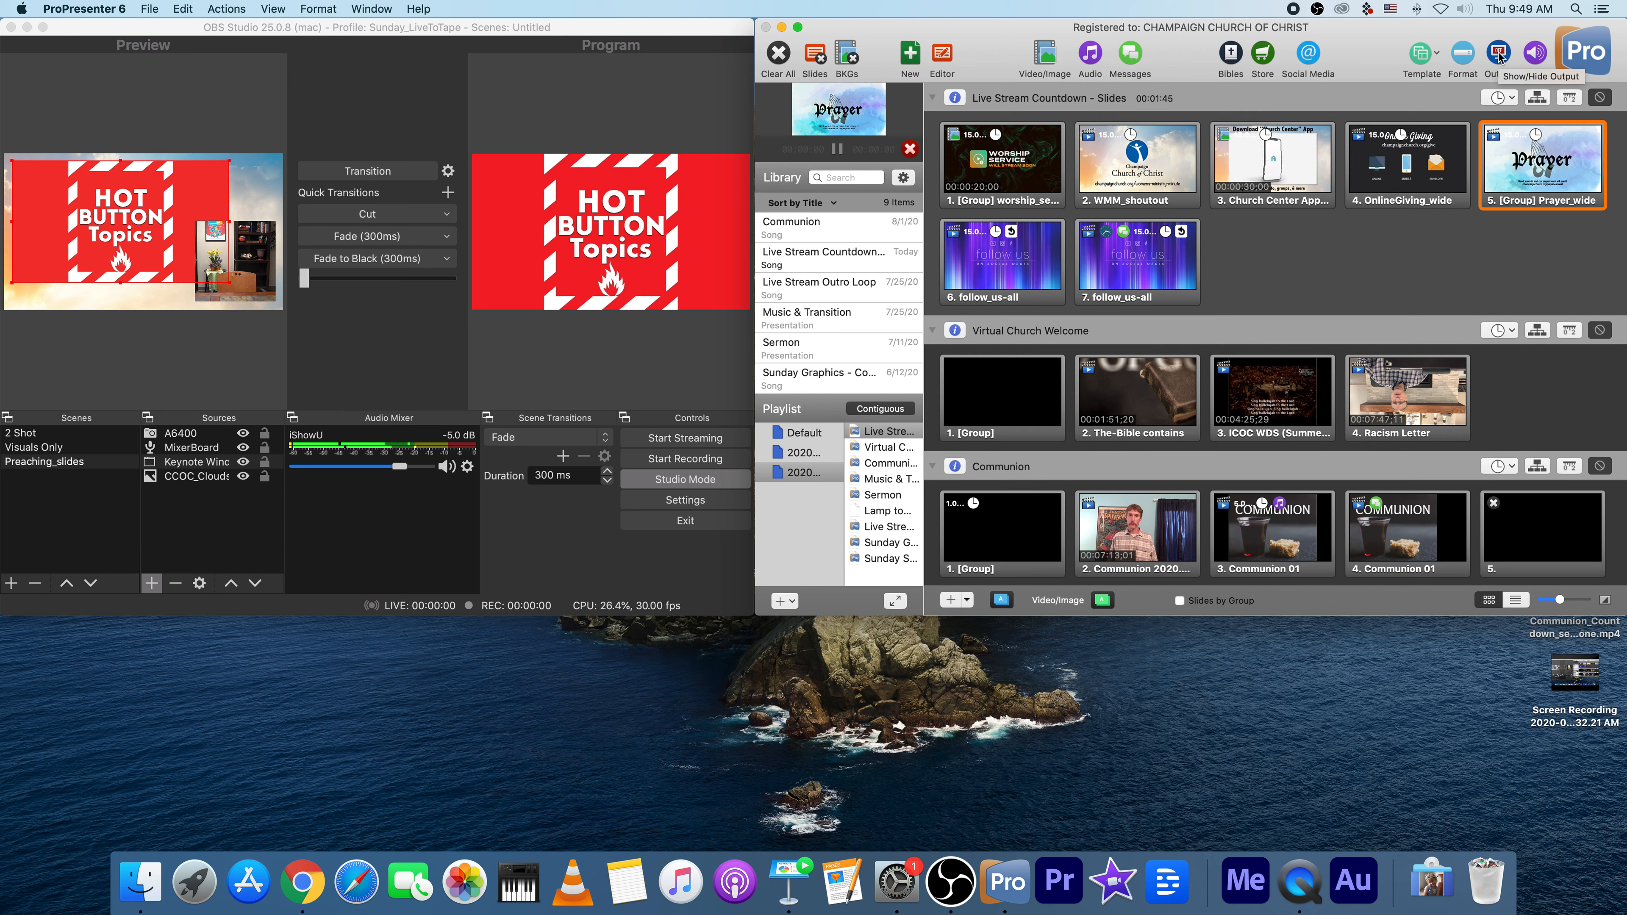
left_click(1500, 54)
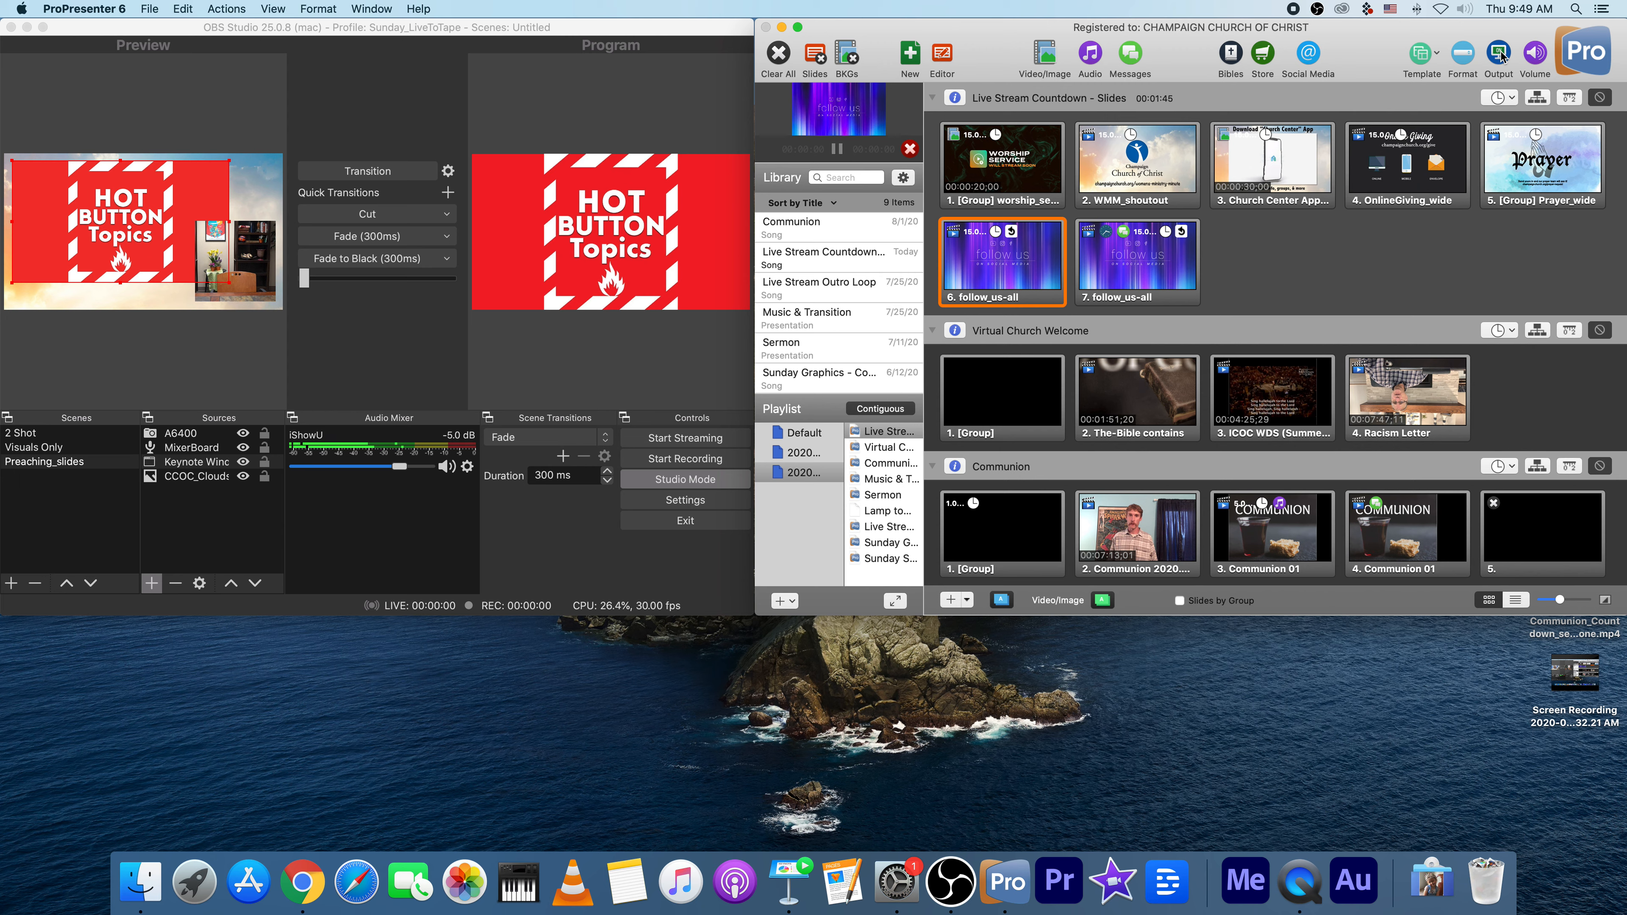
left_click(1500, 54)
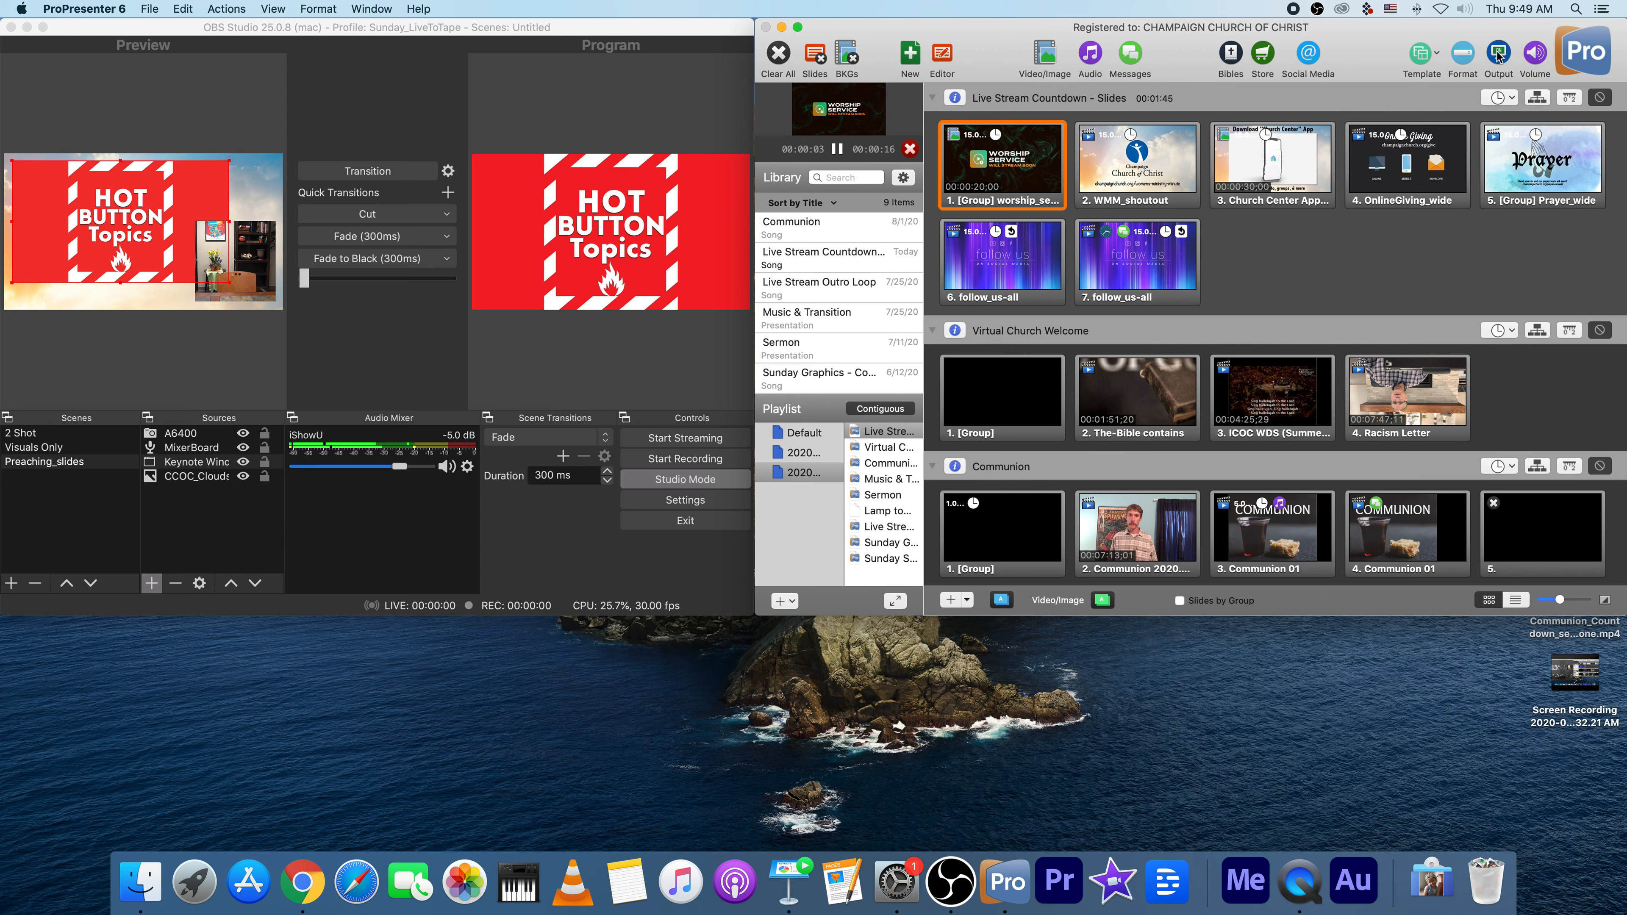
Bring the Keynote slideshow to the front on the second display and return to ProPresenter
left_click(788, 883)
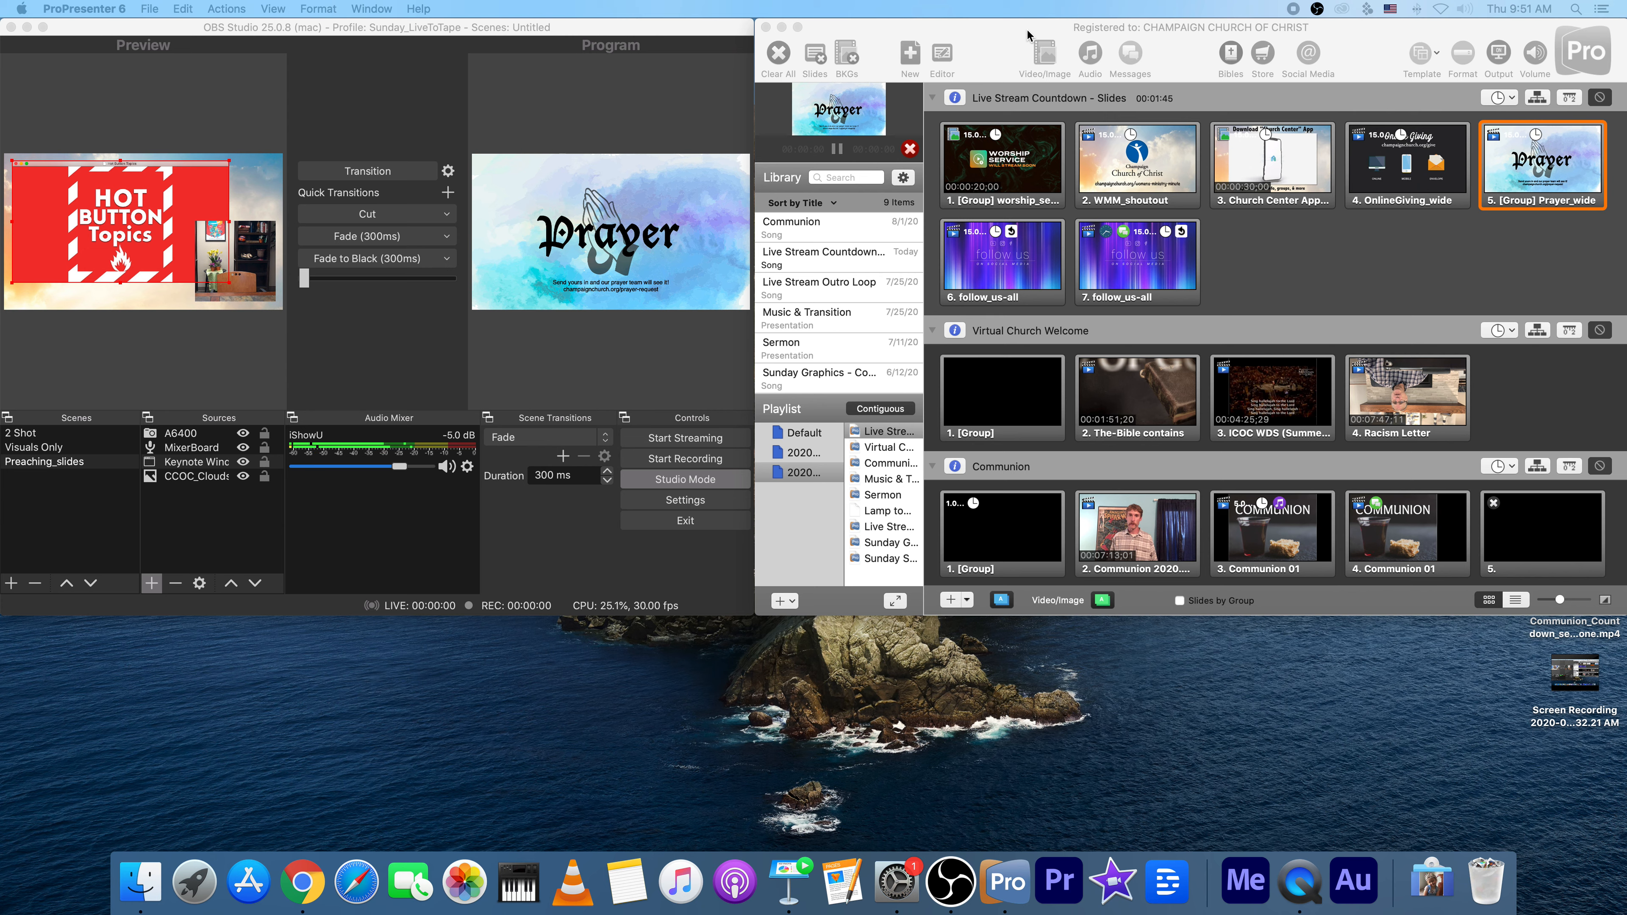
left_click(1026, 28)
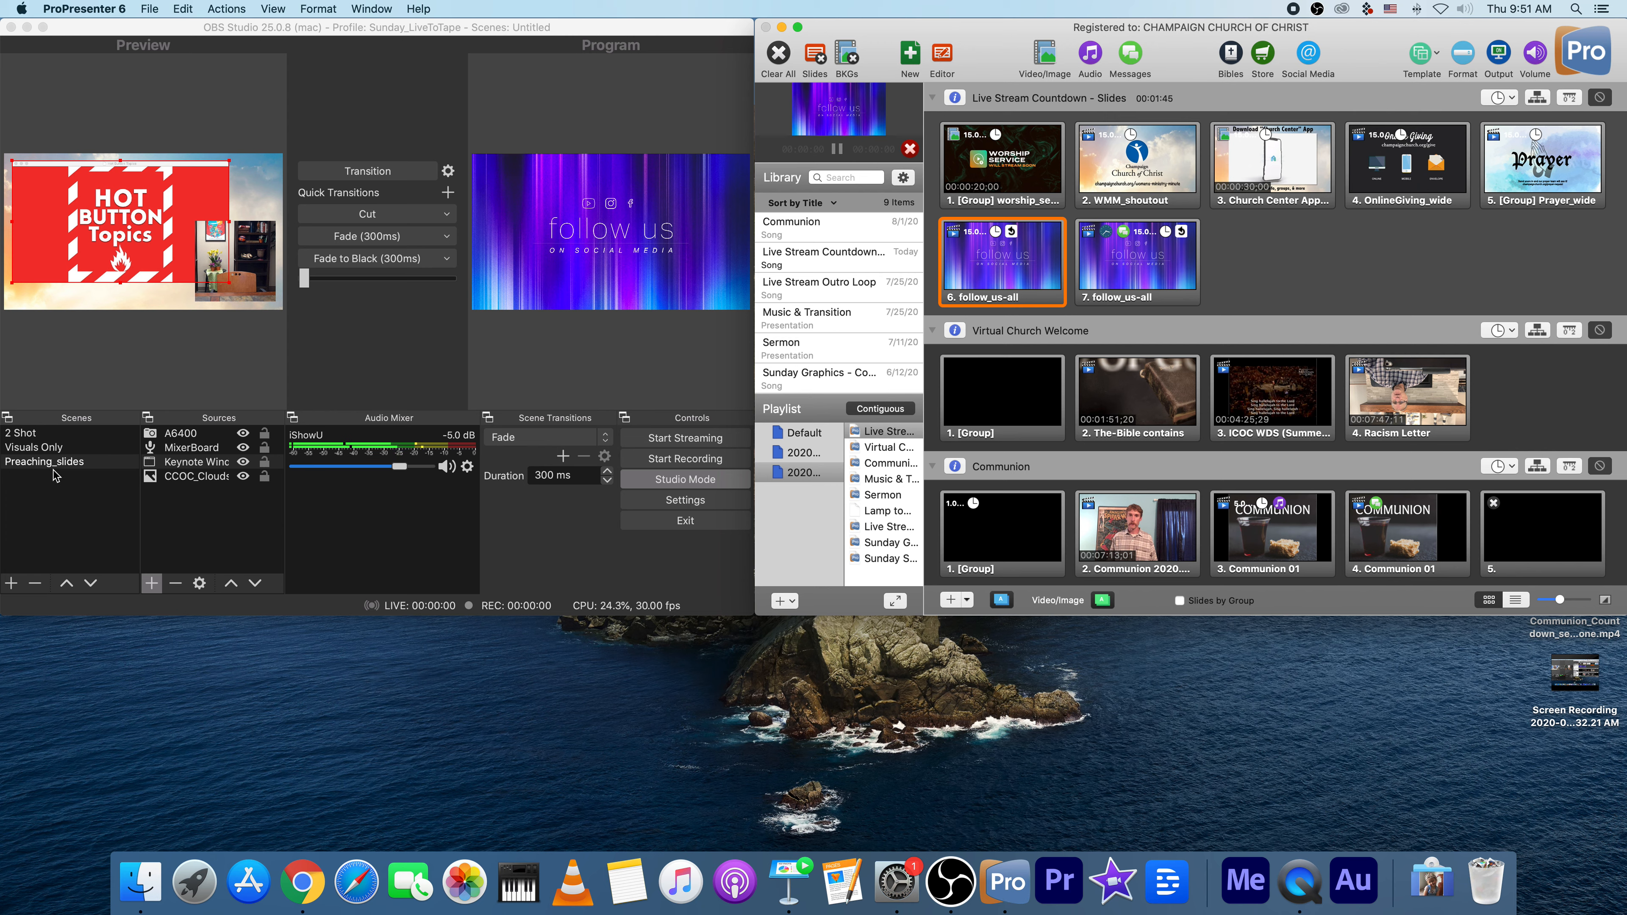
In OBS, preview the Visuals Only and 2 Shot scenes and transition the 2 Shot scene to Program
left_click(56, 448)
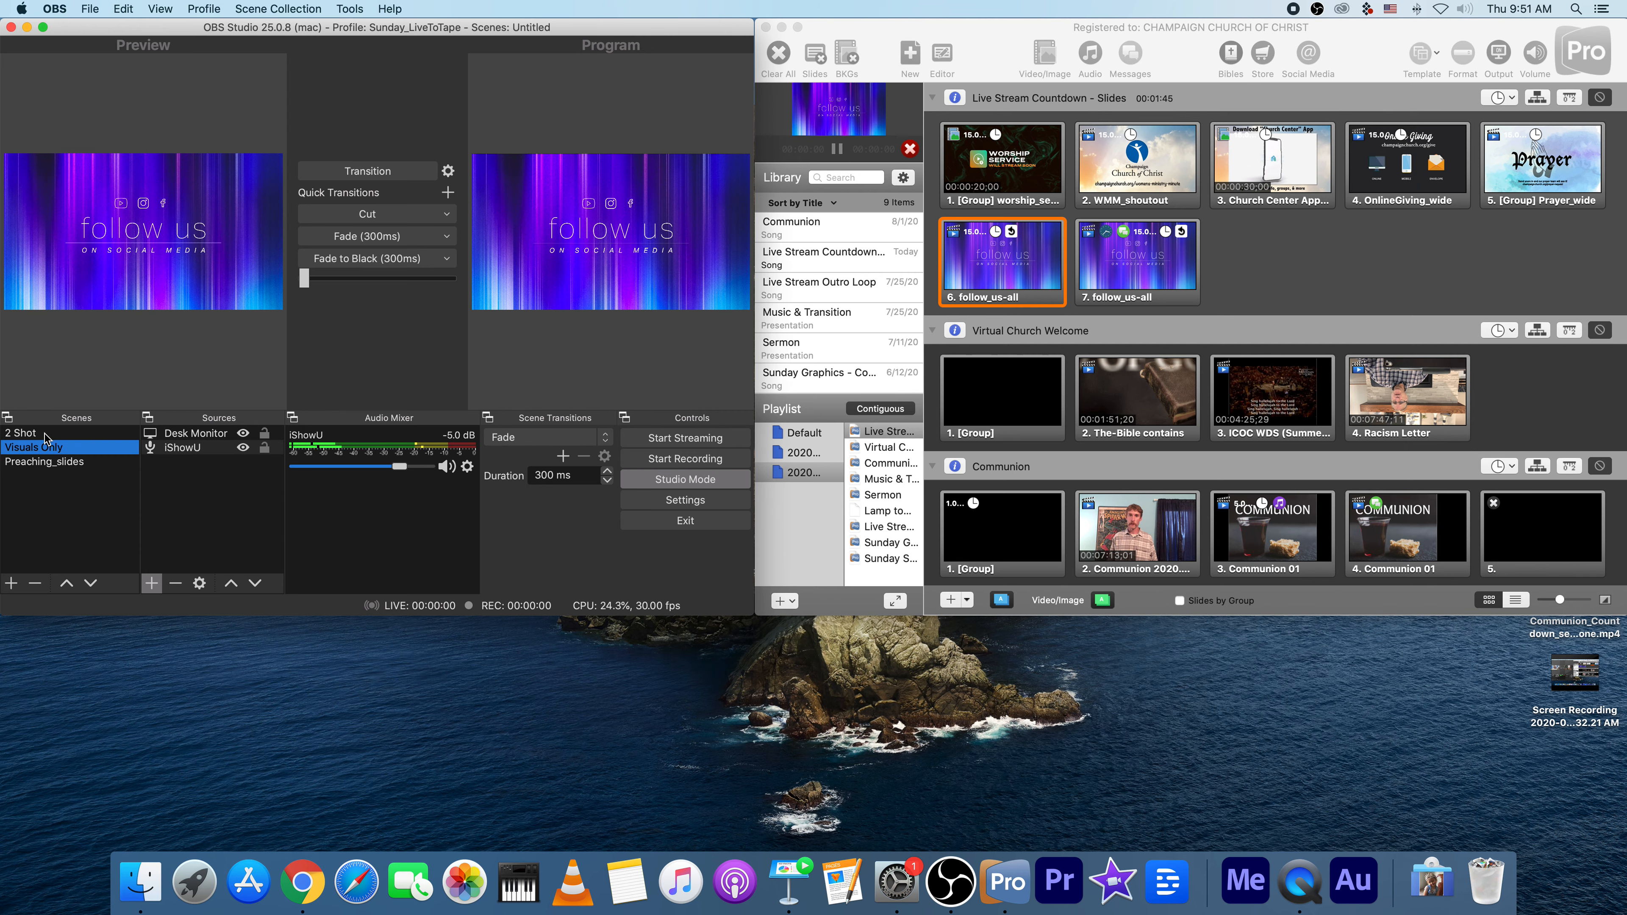
left_click(48, 434)
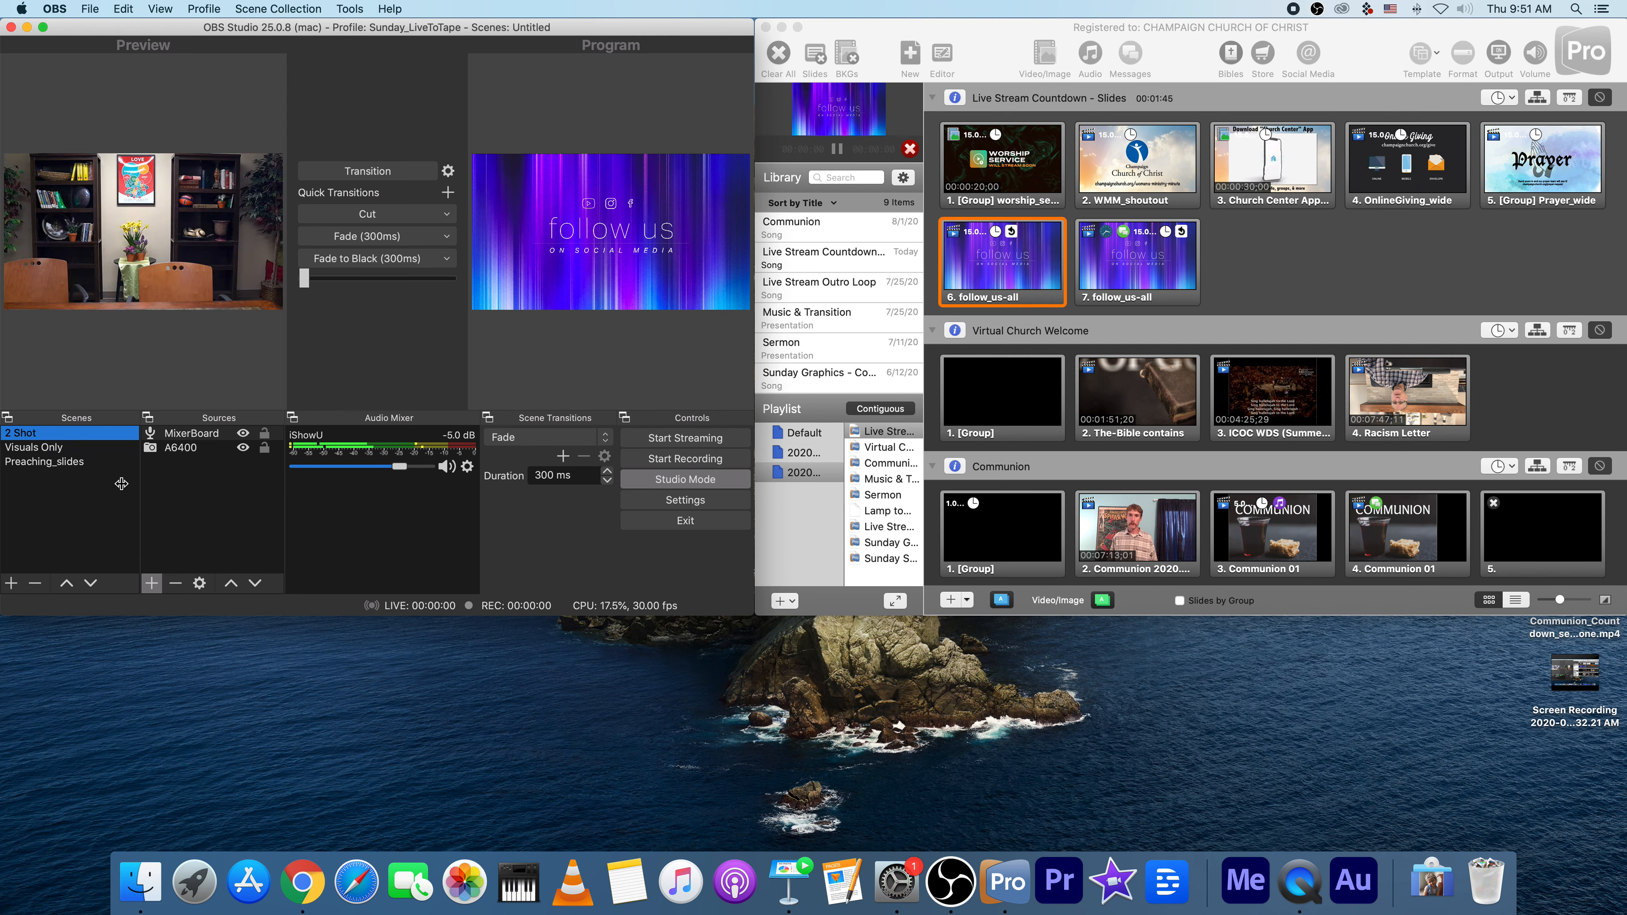
left_click(368, 171)
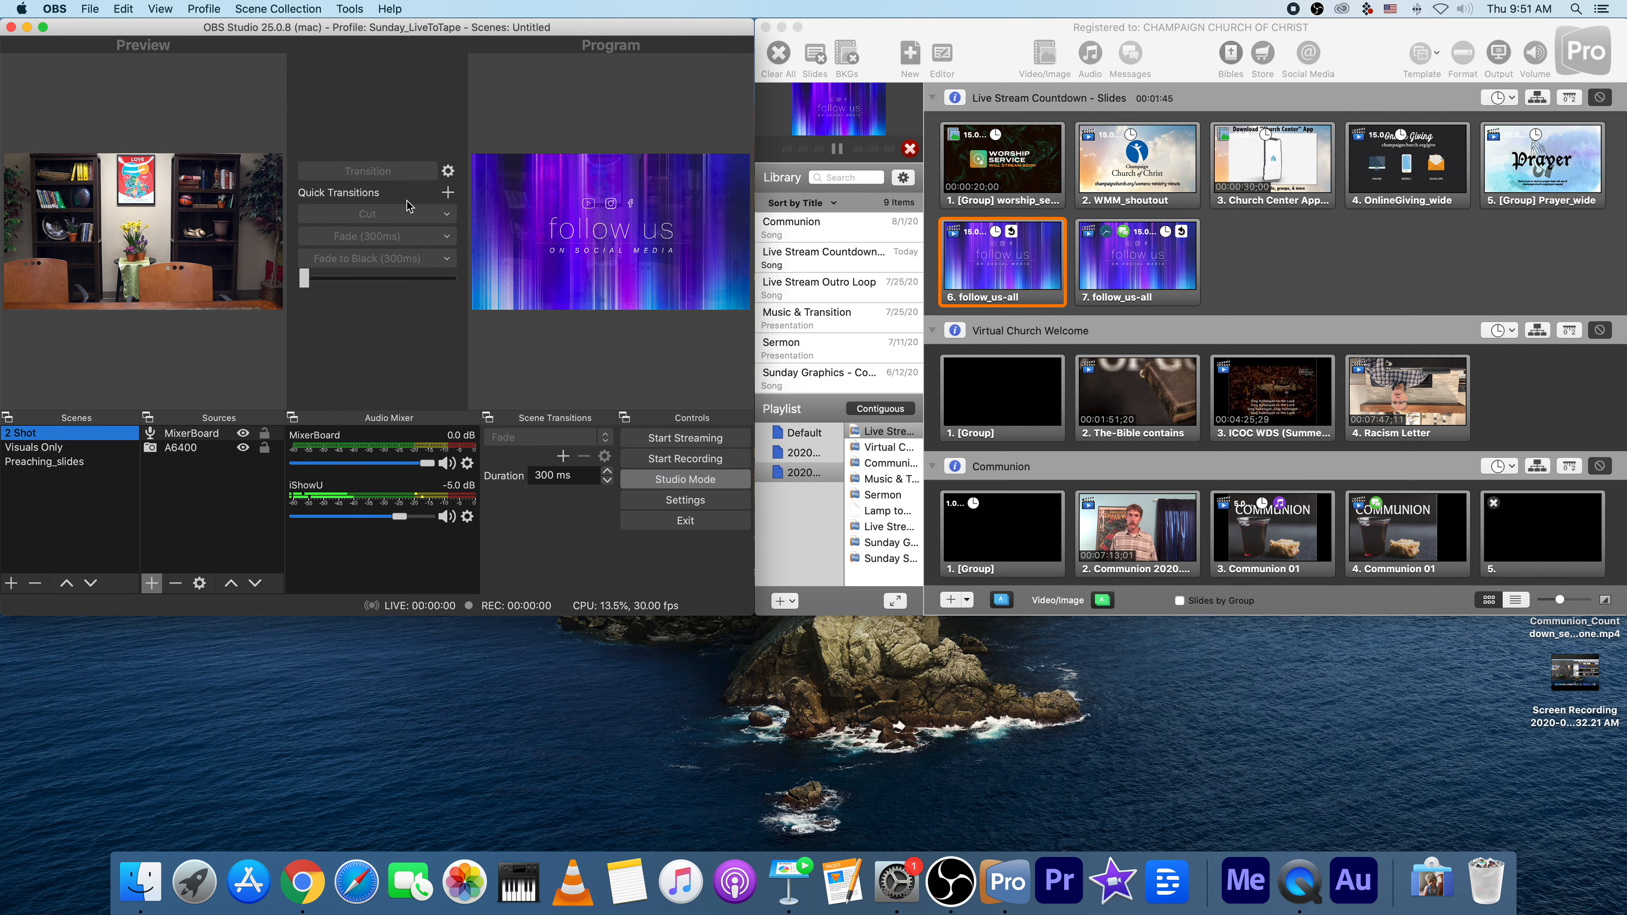
left_click(63, 447)
left_click(60, 434)
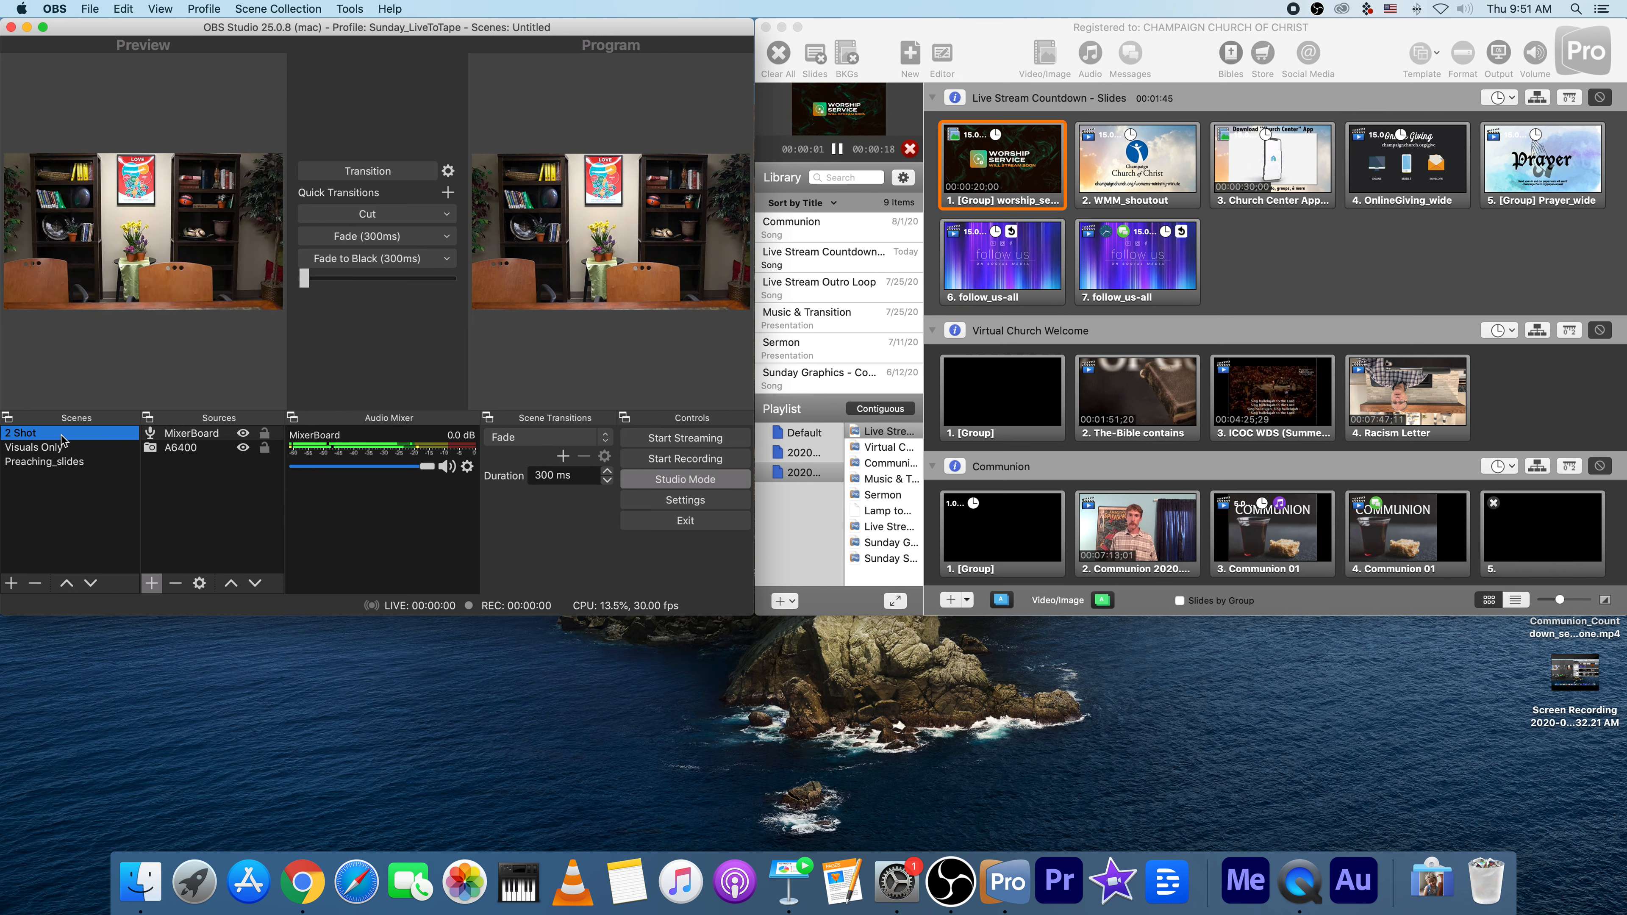
Shift the A6400 camera picture in the 2 Shot preview and recentre it on the bookshelves, transitioning each framing to Program
mouse_move(125, 273)
left_mouse_down()
mouse_move(192, 241)
mouse_move(94, 281)
mouse_move(75, 238)
left_mouse_up()
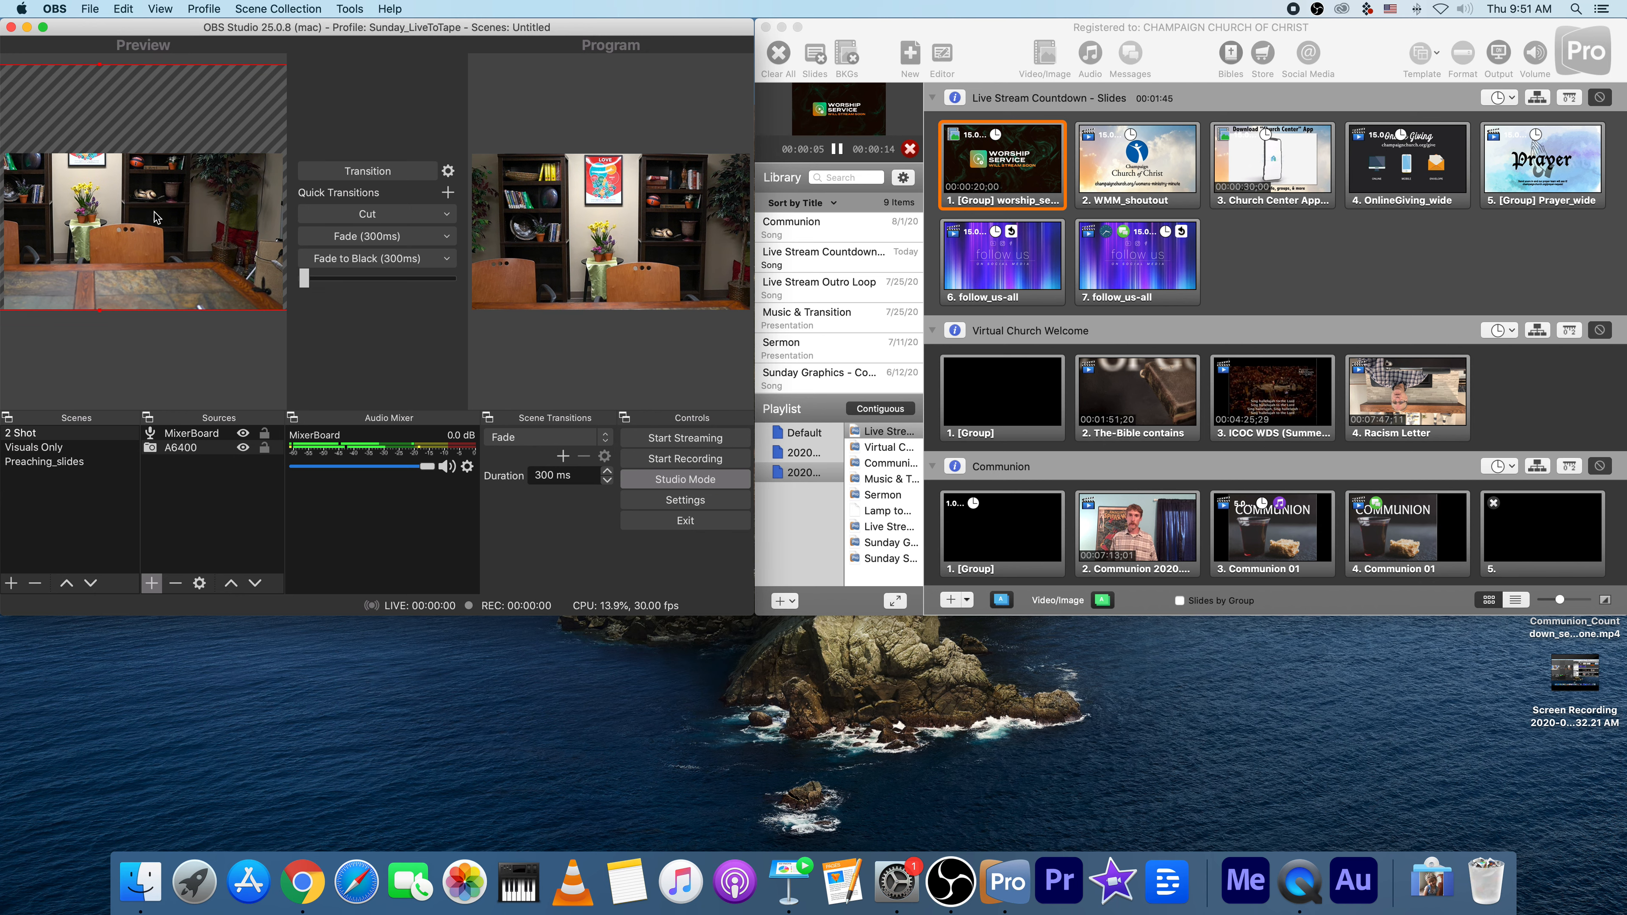
left_click(392, 172)
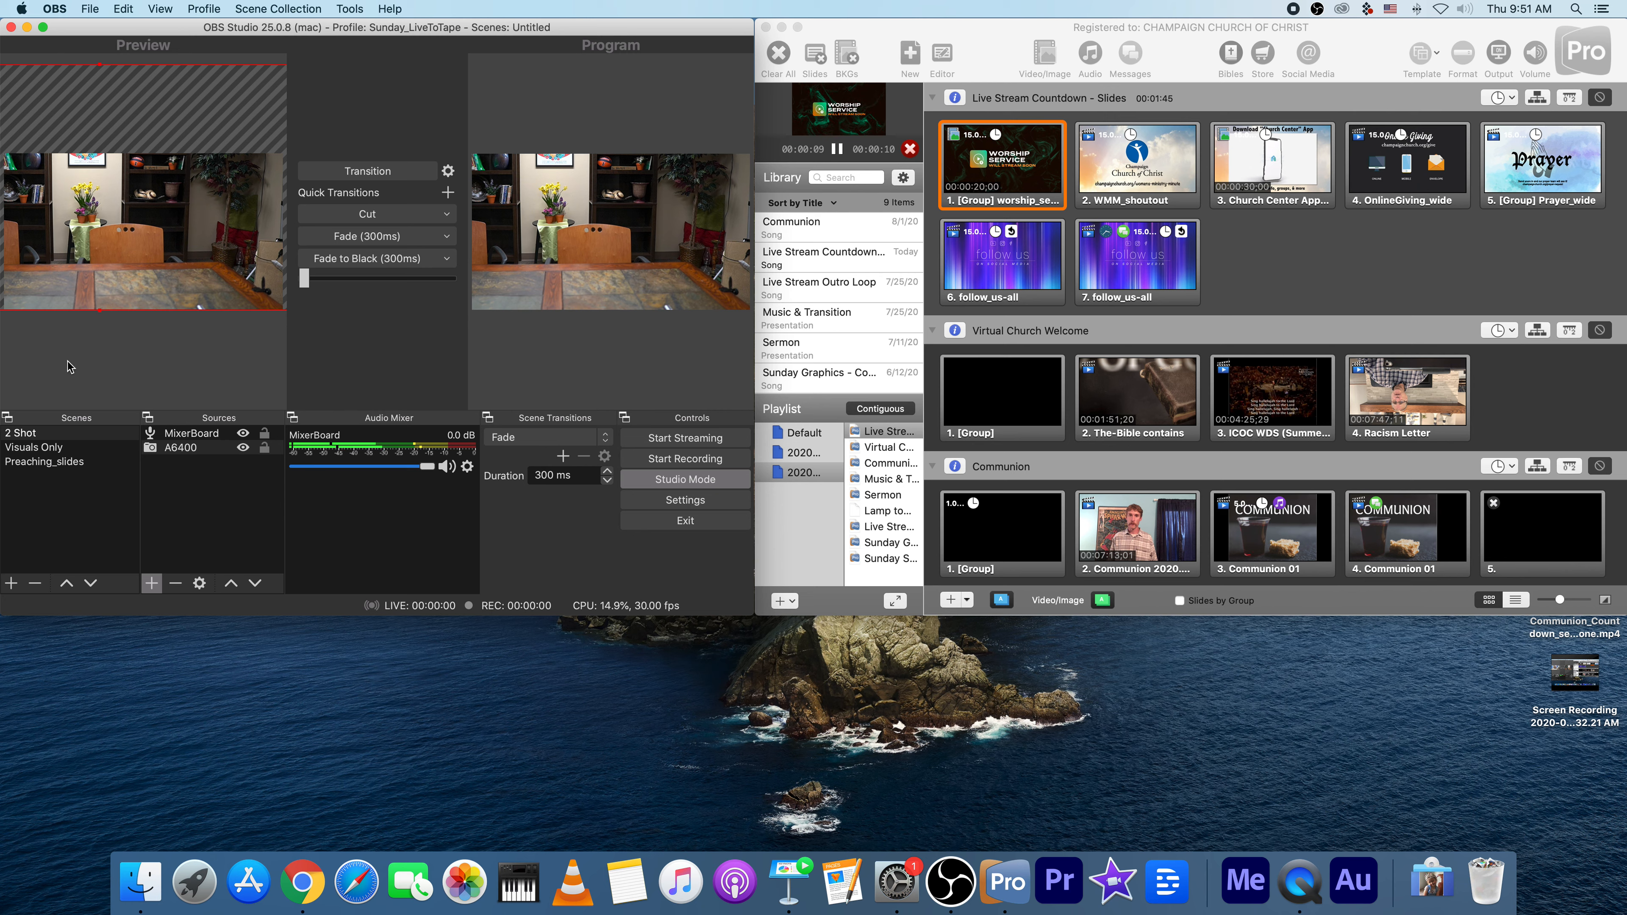
left_click_drag(92, 224, 213, 247)
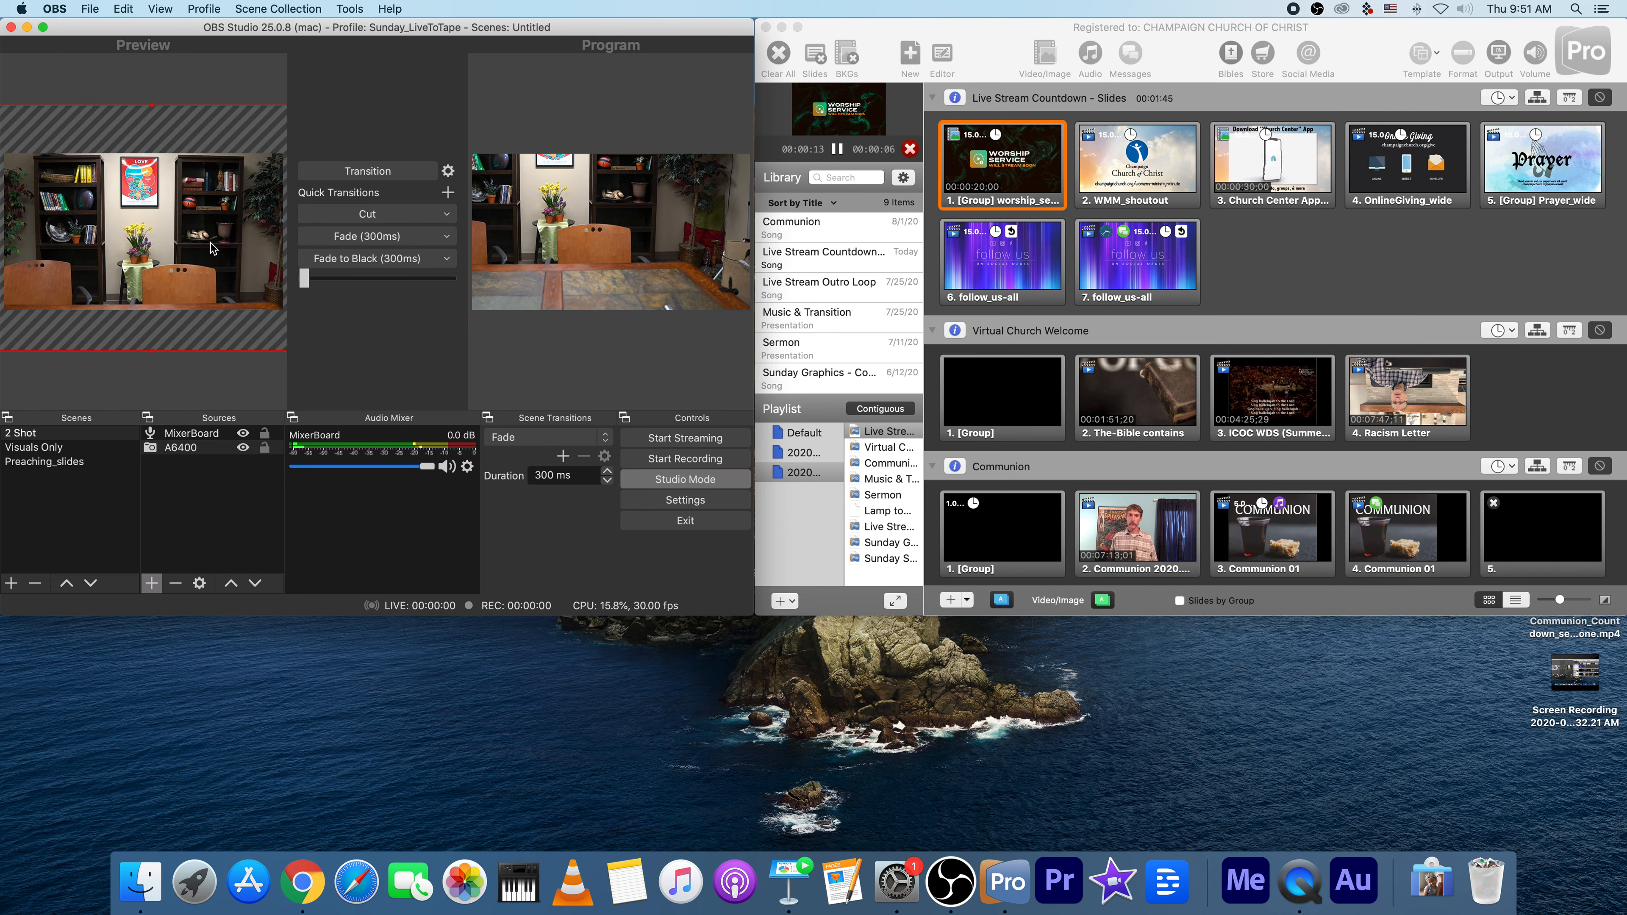
left_click(378, 173)
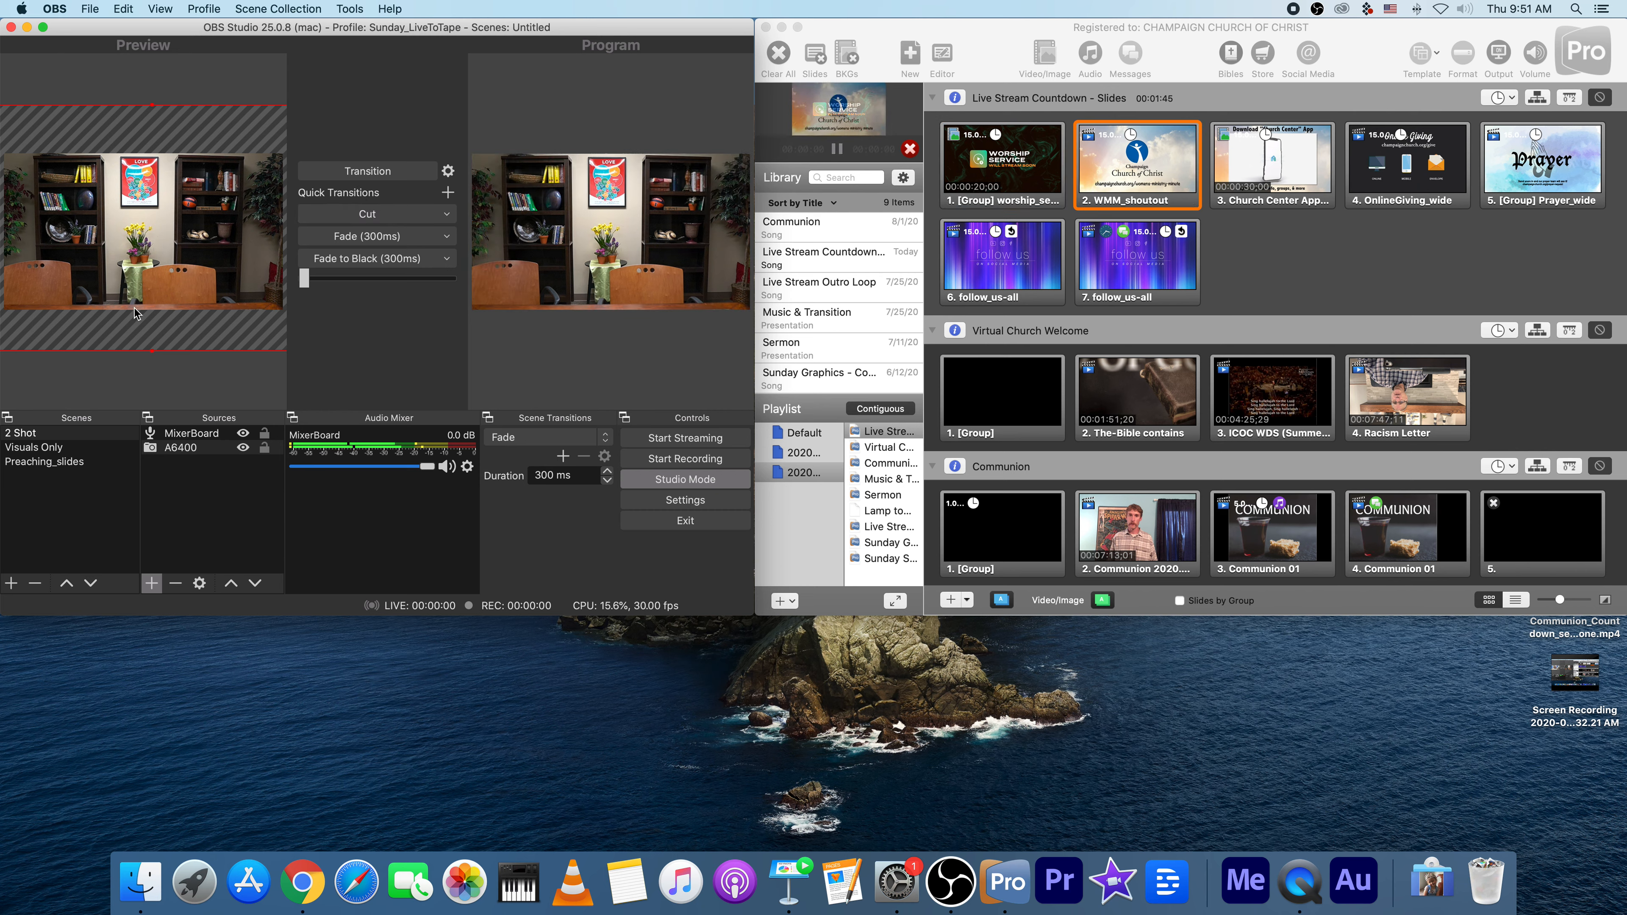
In the Preaching_slides scene, adjust the size and top crop of the A6400 camera inset beside the Keynote slide
left_click(56, 463)
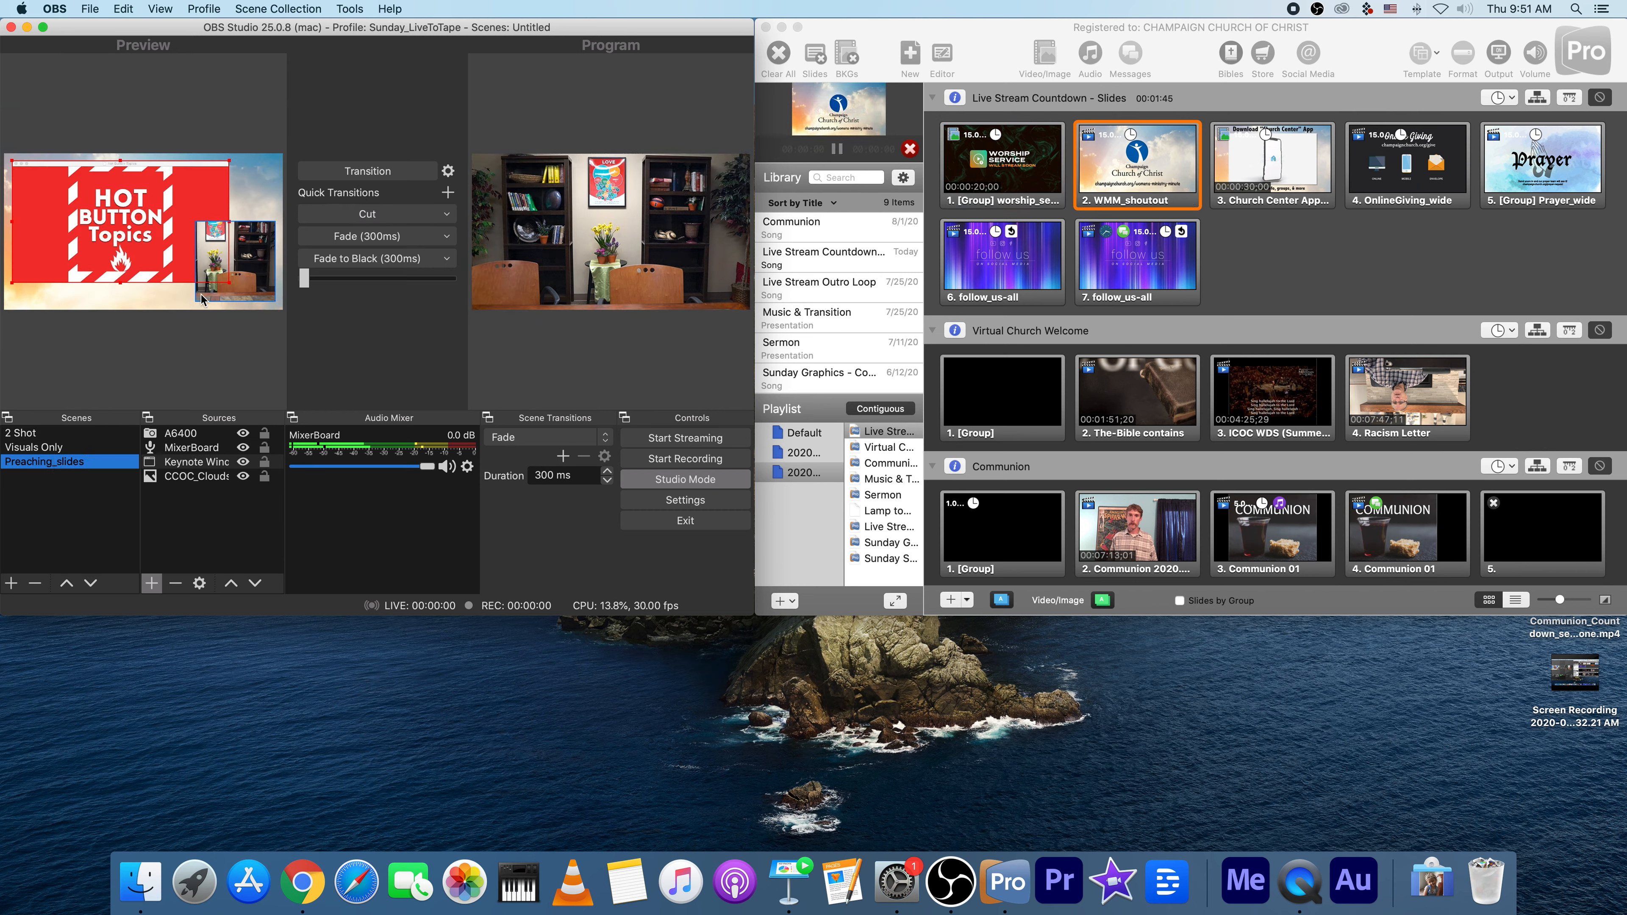
left_click(251, 258)
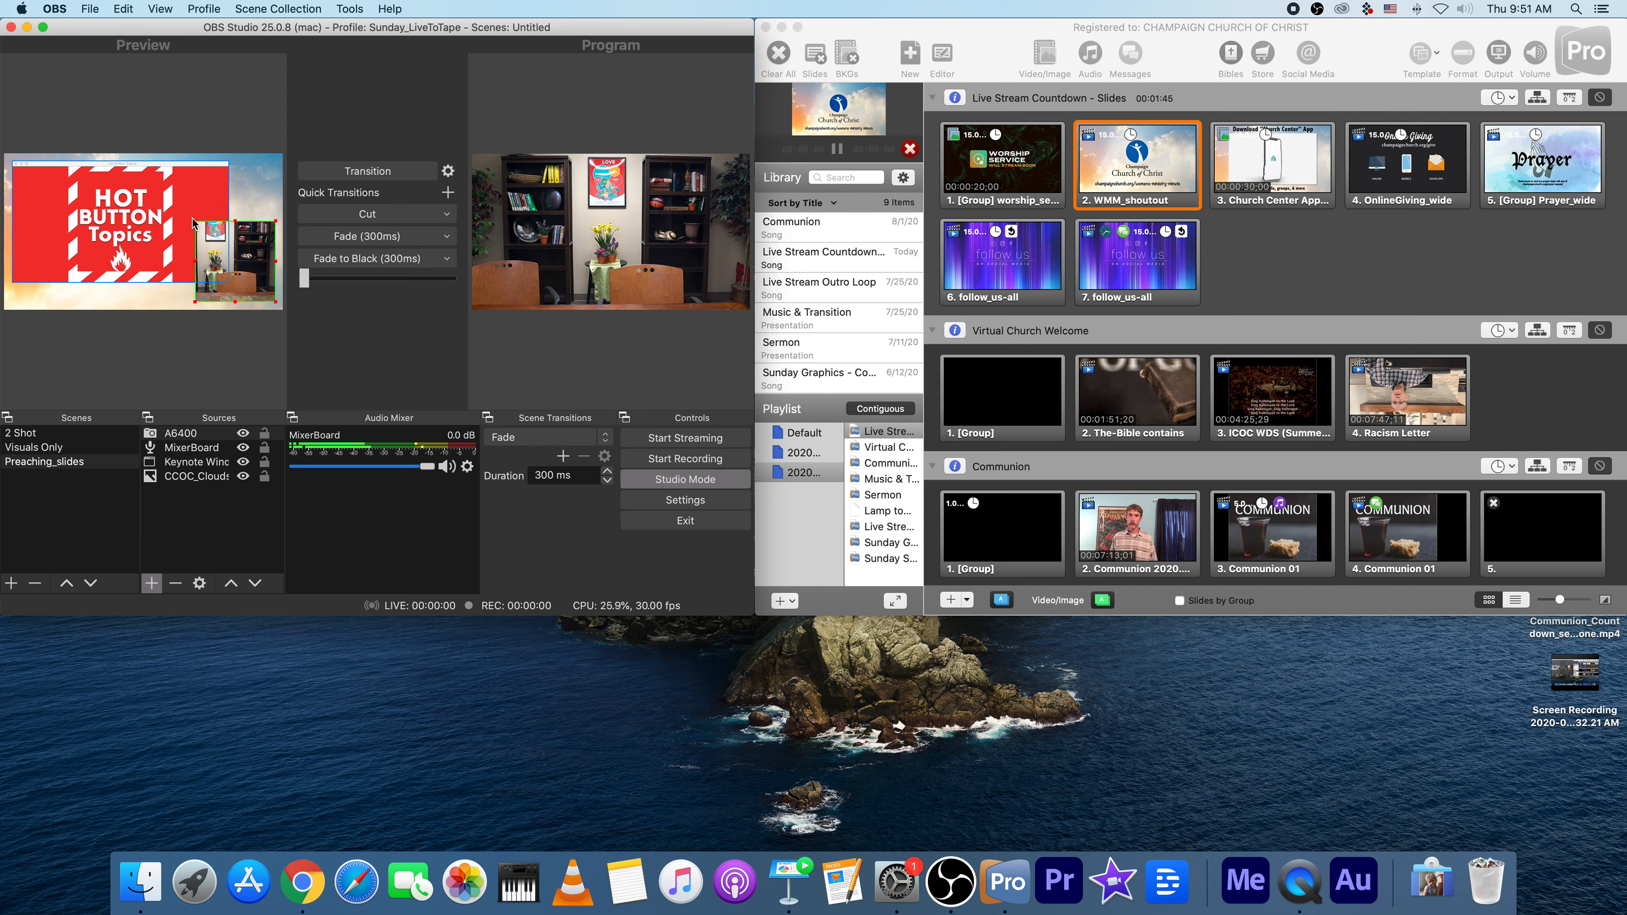
left_click_drag(194, 221, 241, 220)
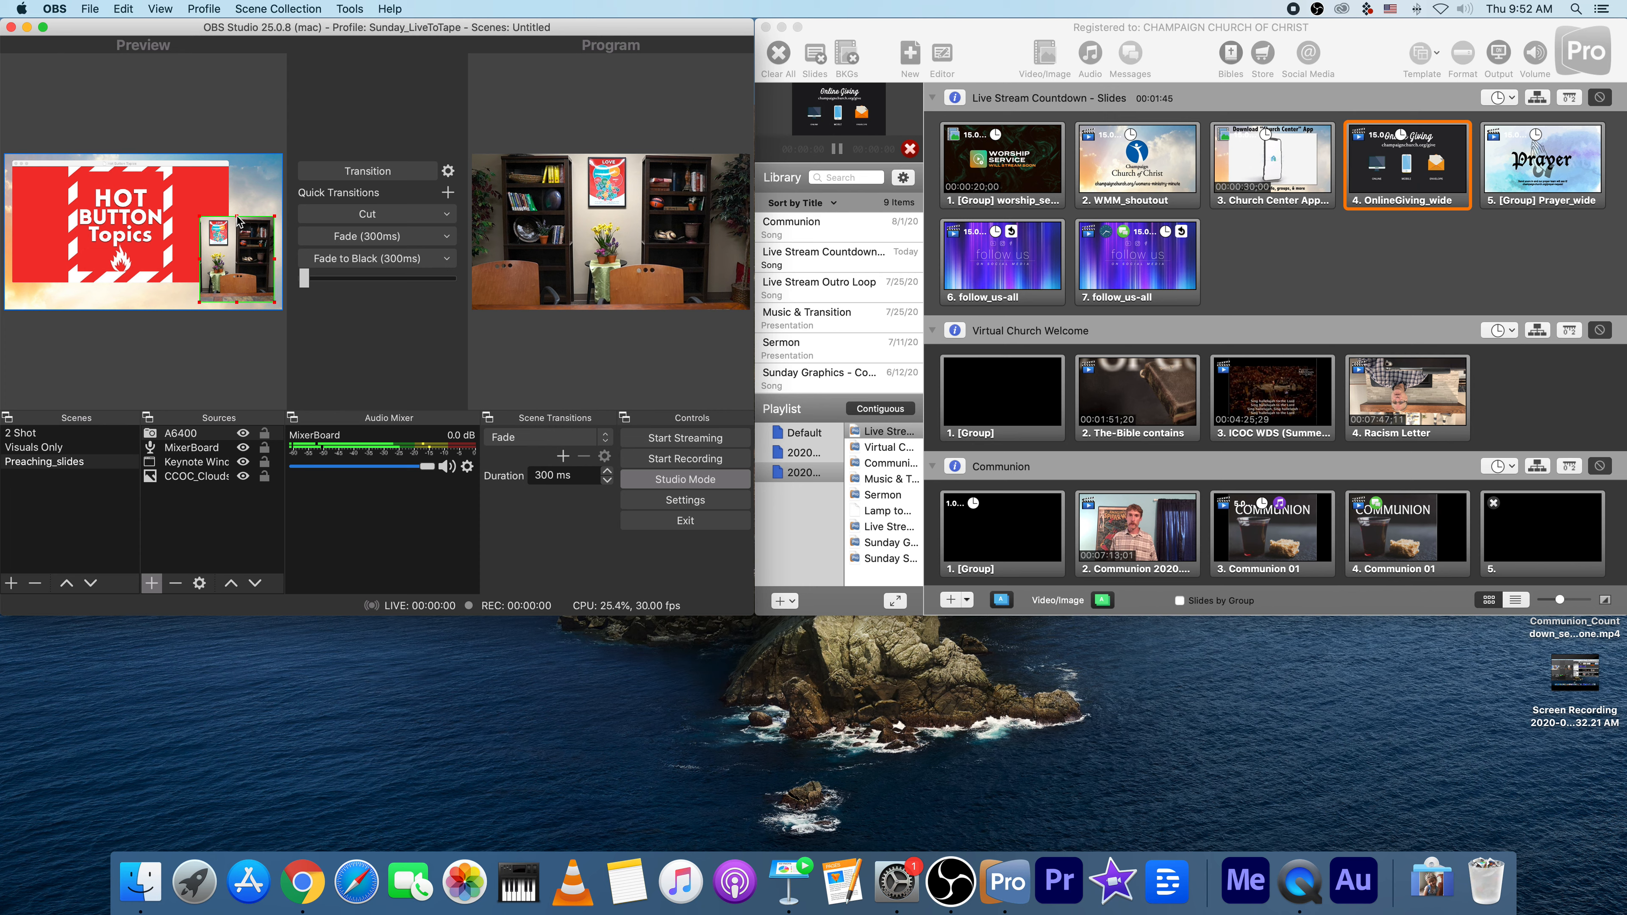
mouse_move(238, 219)
left_mouse_down()
mouse_move(241, 244)
mouse_move(241, 225)
left_mouse_up()
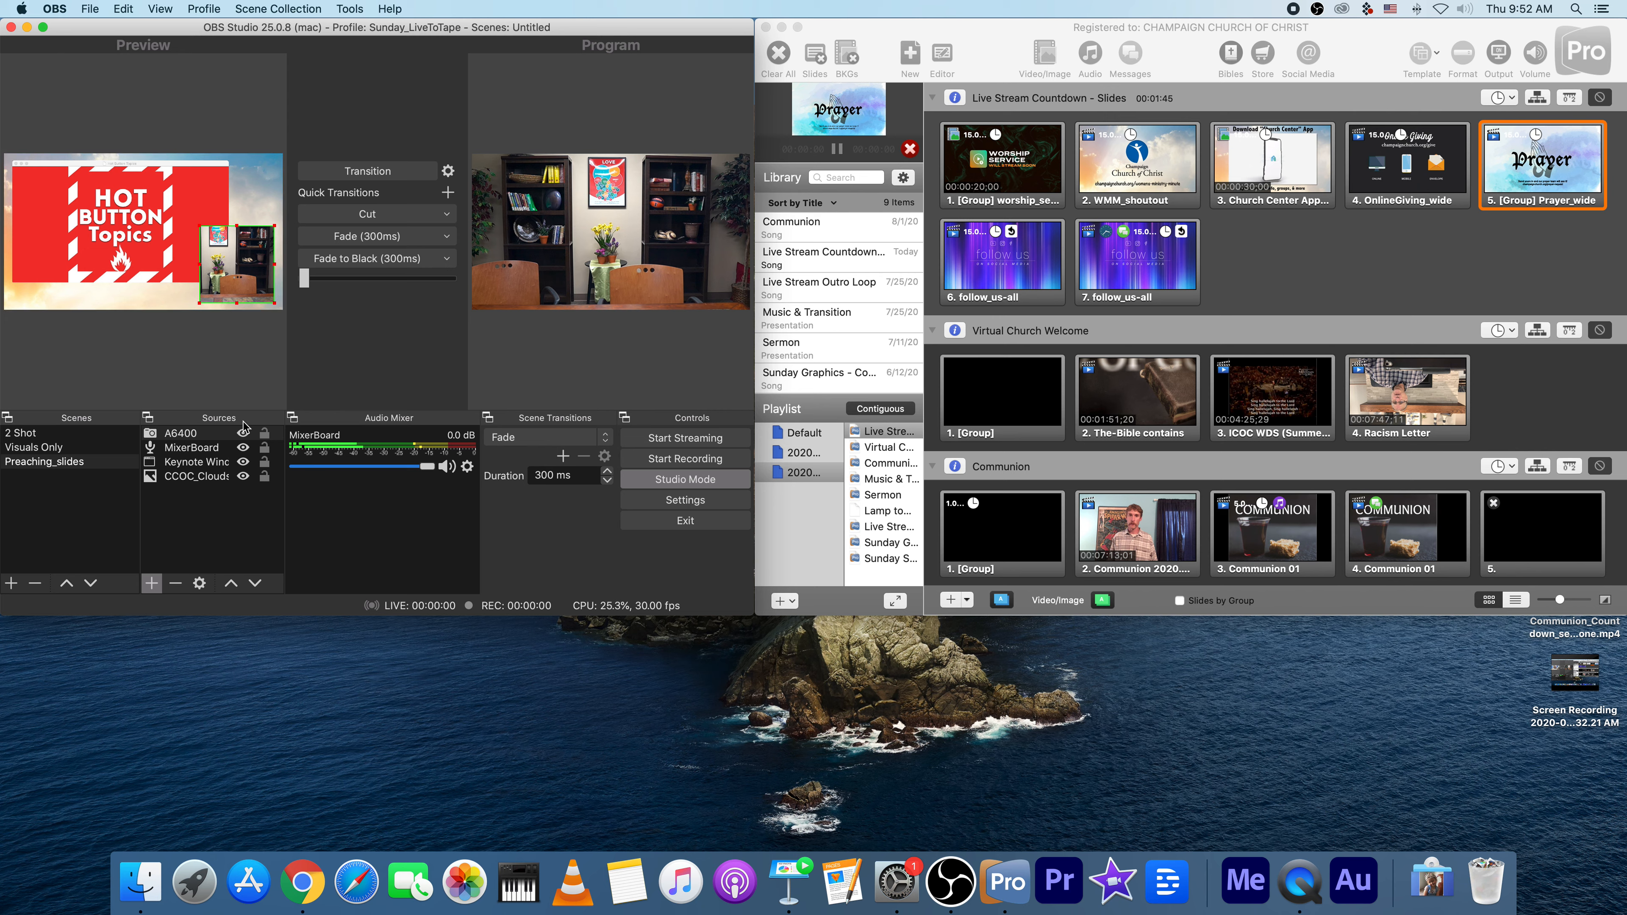
Move the MixerBoard source to the bottom of the source list in the Preaching_slides and 2 Shot scenes
left_click_drag(184, 448, 200, 493)
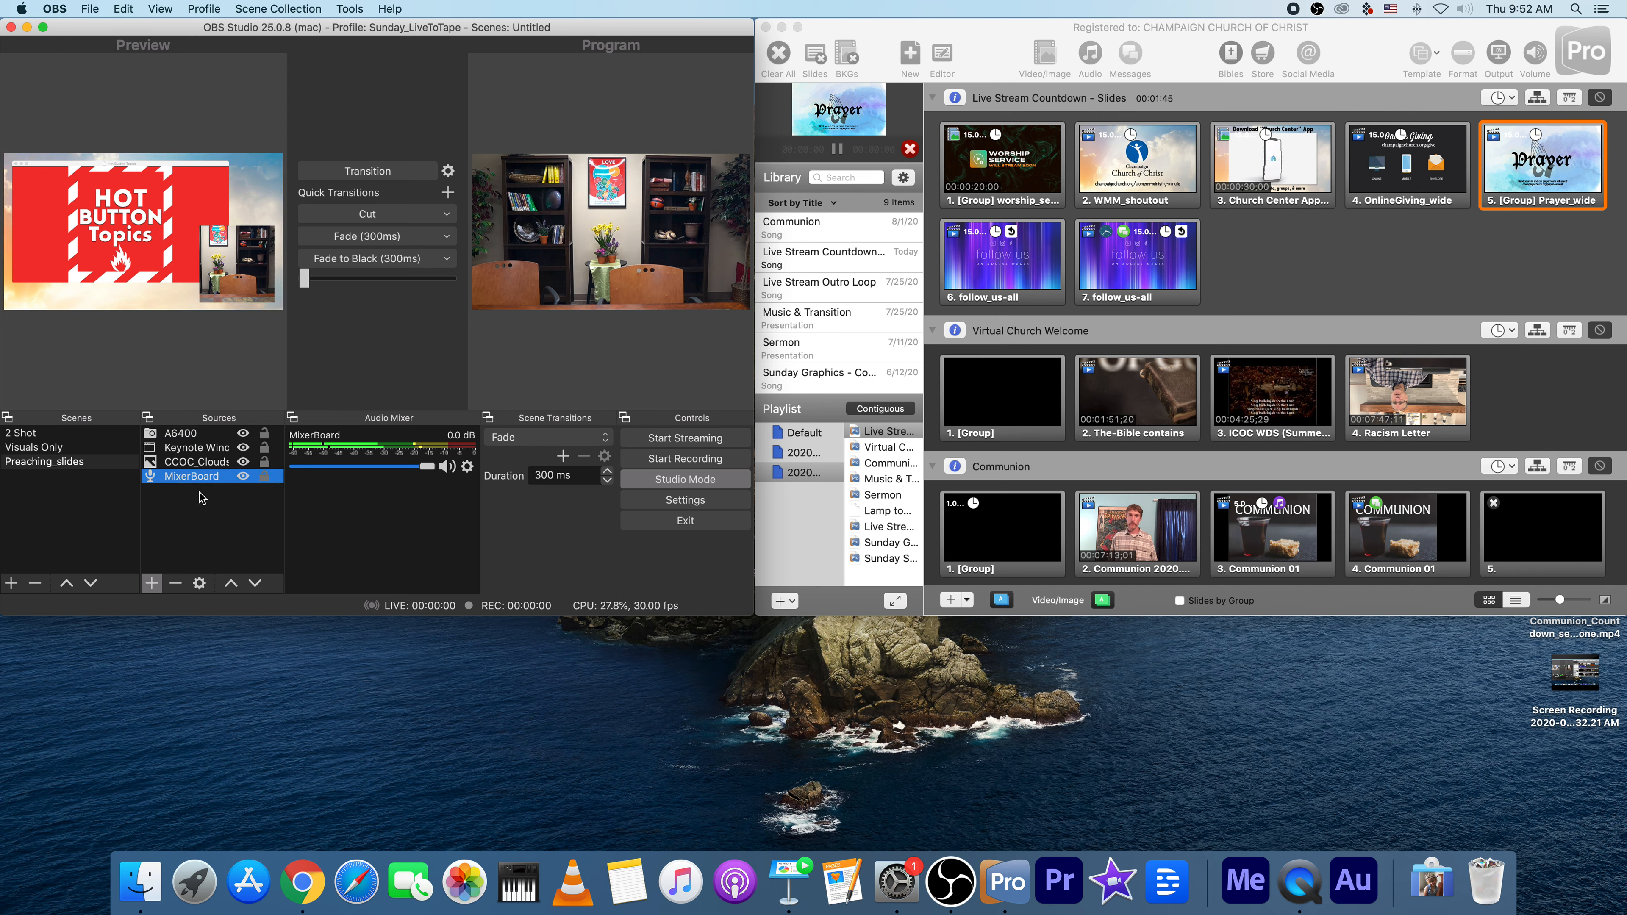
left_click(29, 436)
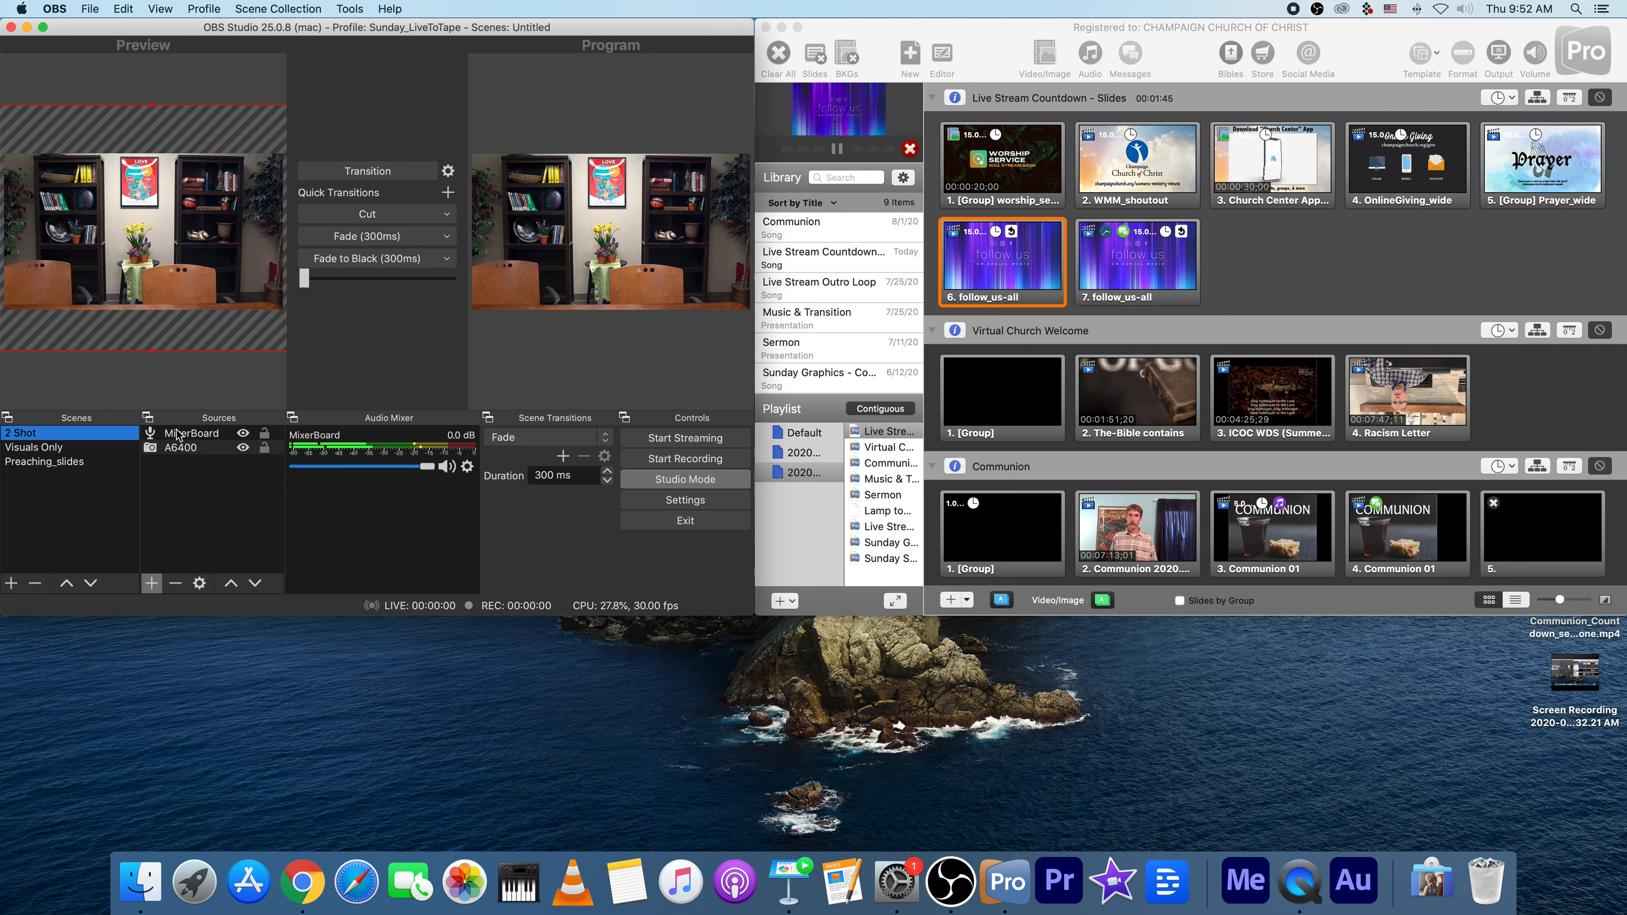
left_click(34, 447)
left_click(31, 464)
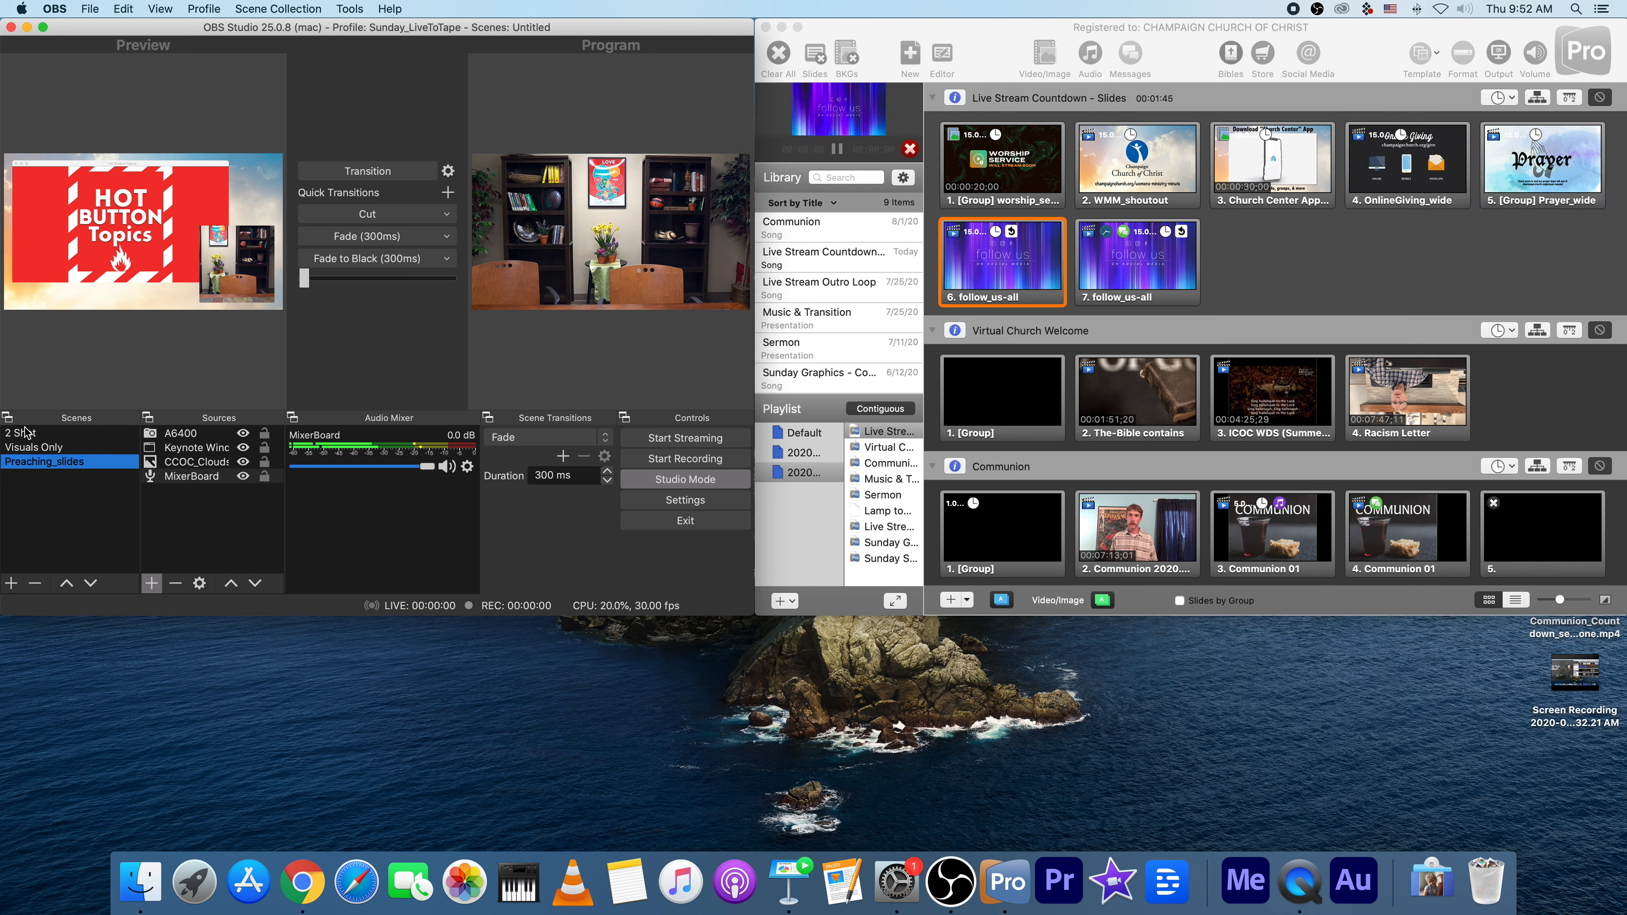
left_click(25, 434)
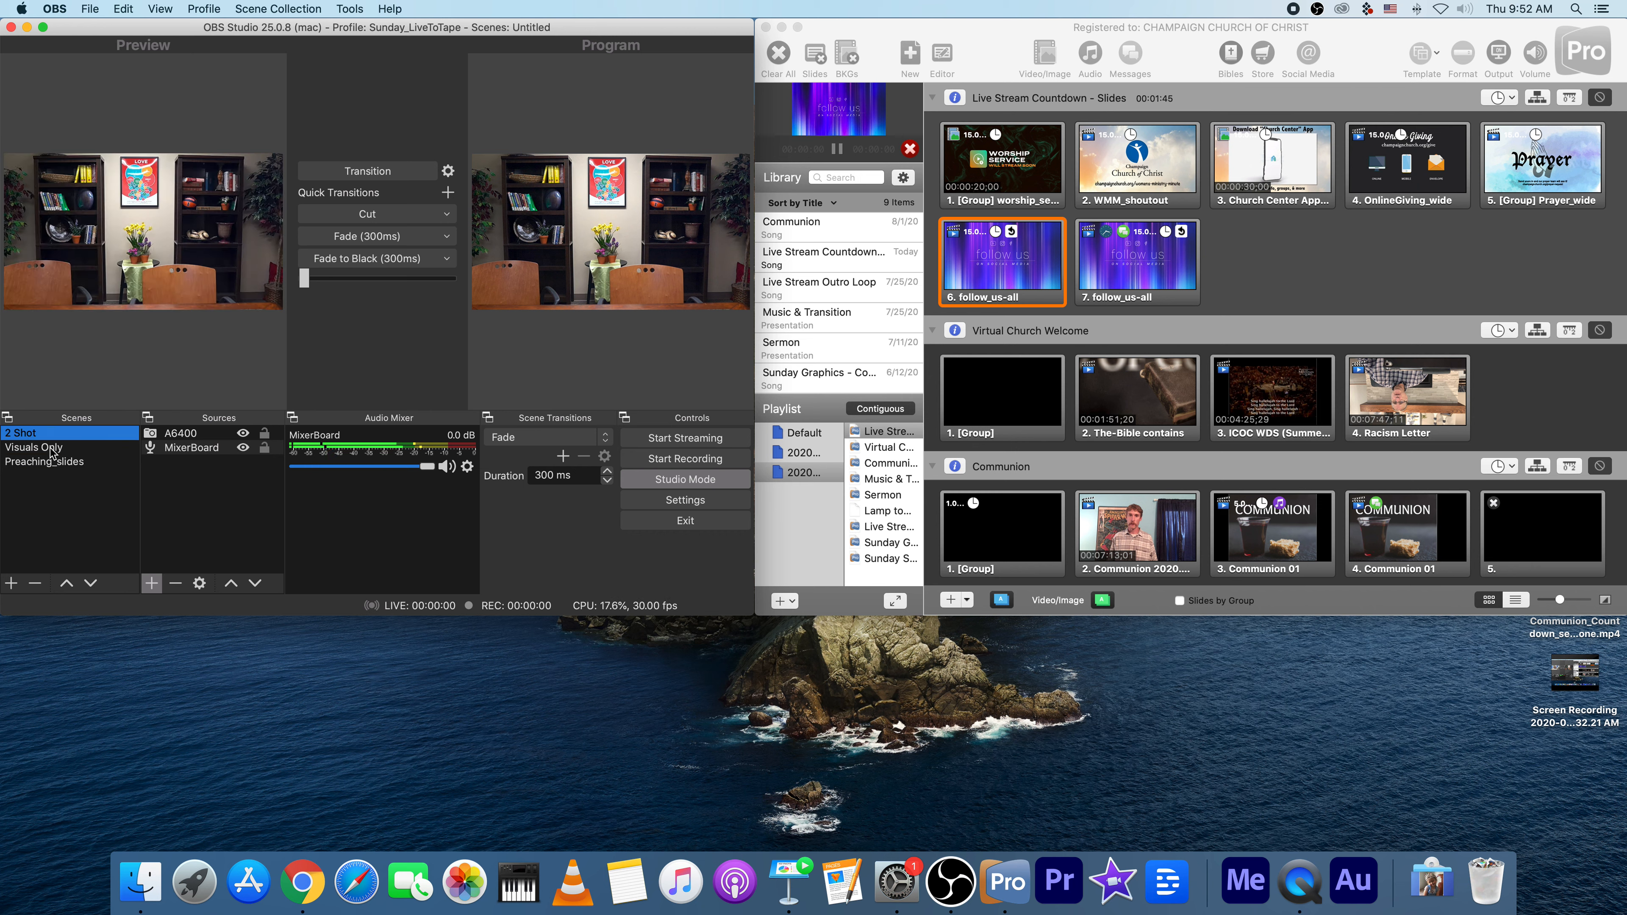
left_click(237, 494)
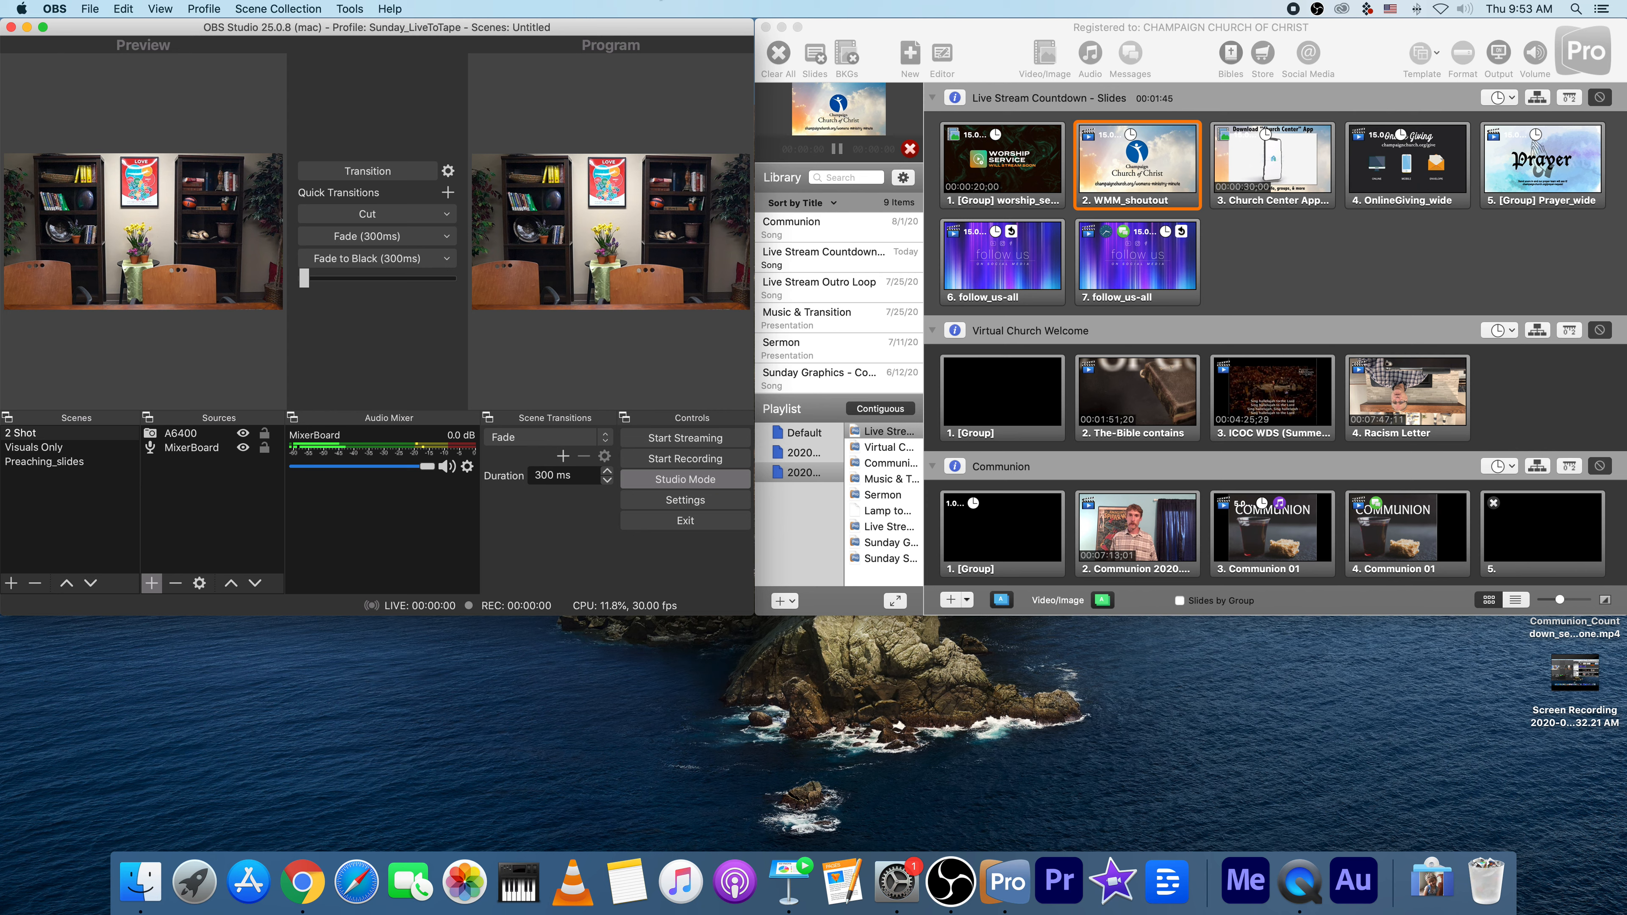
Alternate between ProPresenter and the Keynote slideshow, ending with ProPresenter in front
left_click(1026, 29)
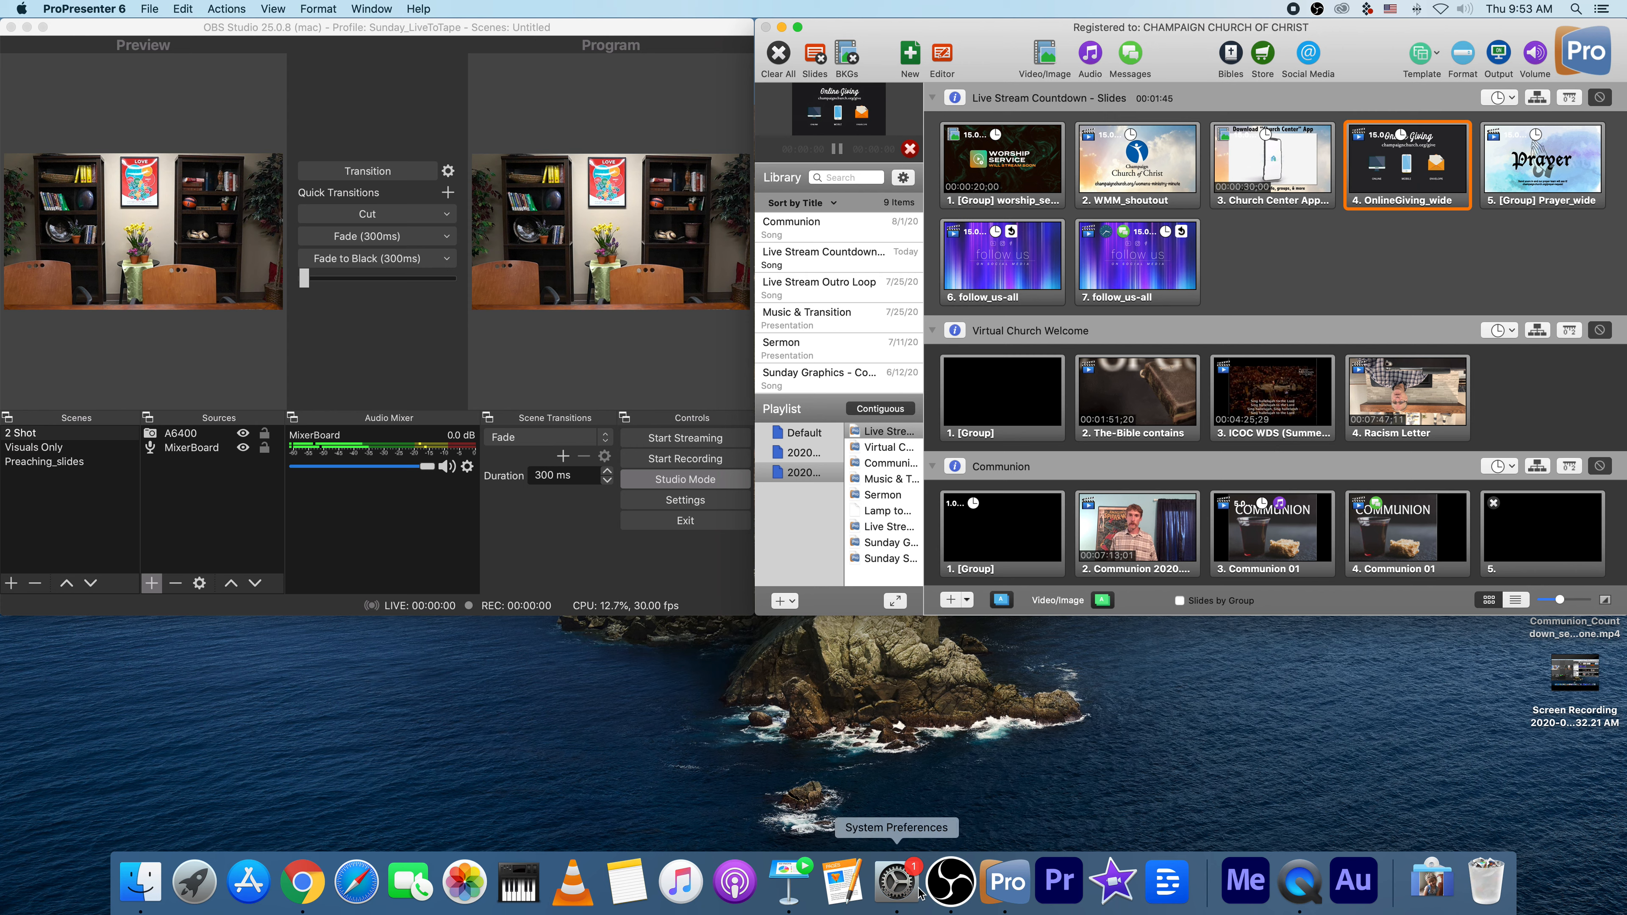
left_click(791, 882)
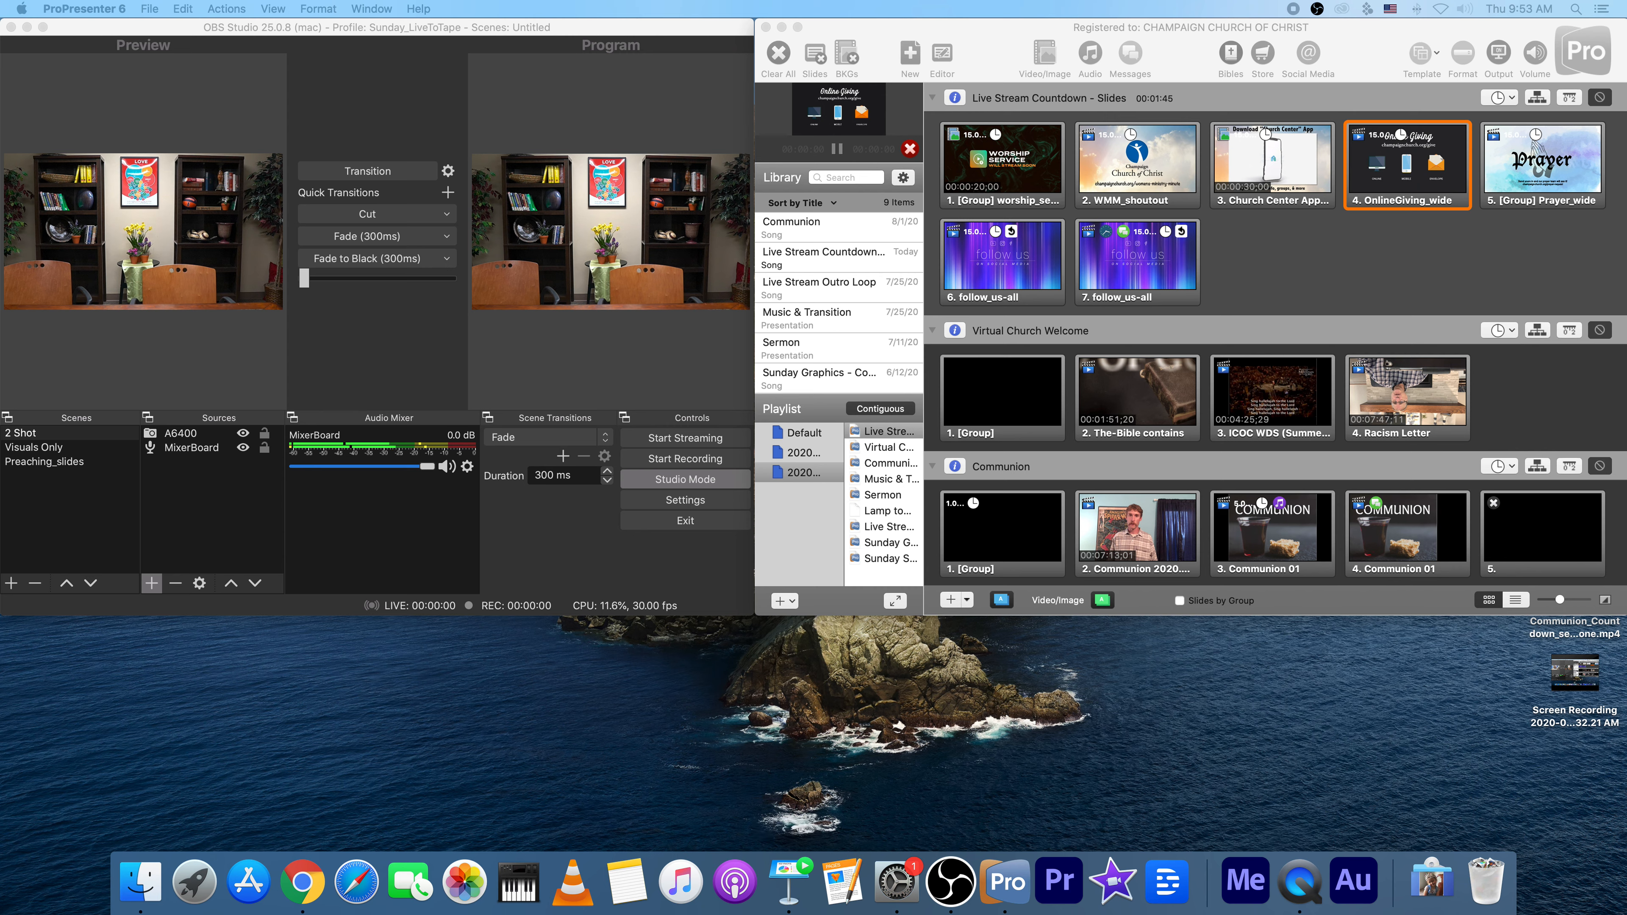
left_click(1497, 59)
left_click(1350, 37)
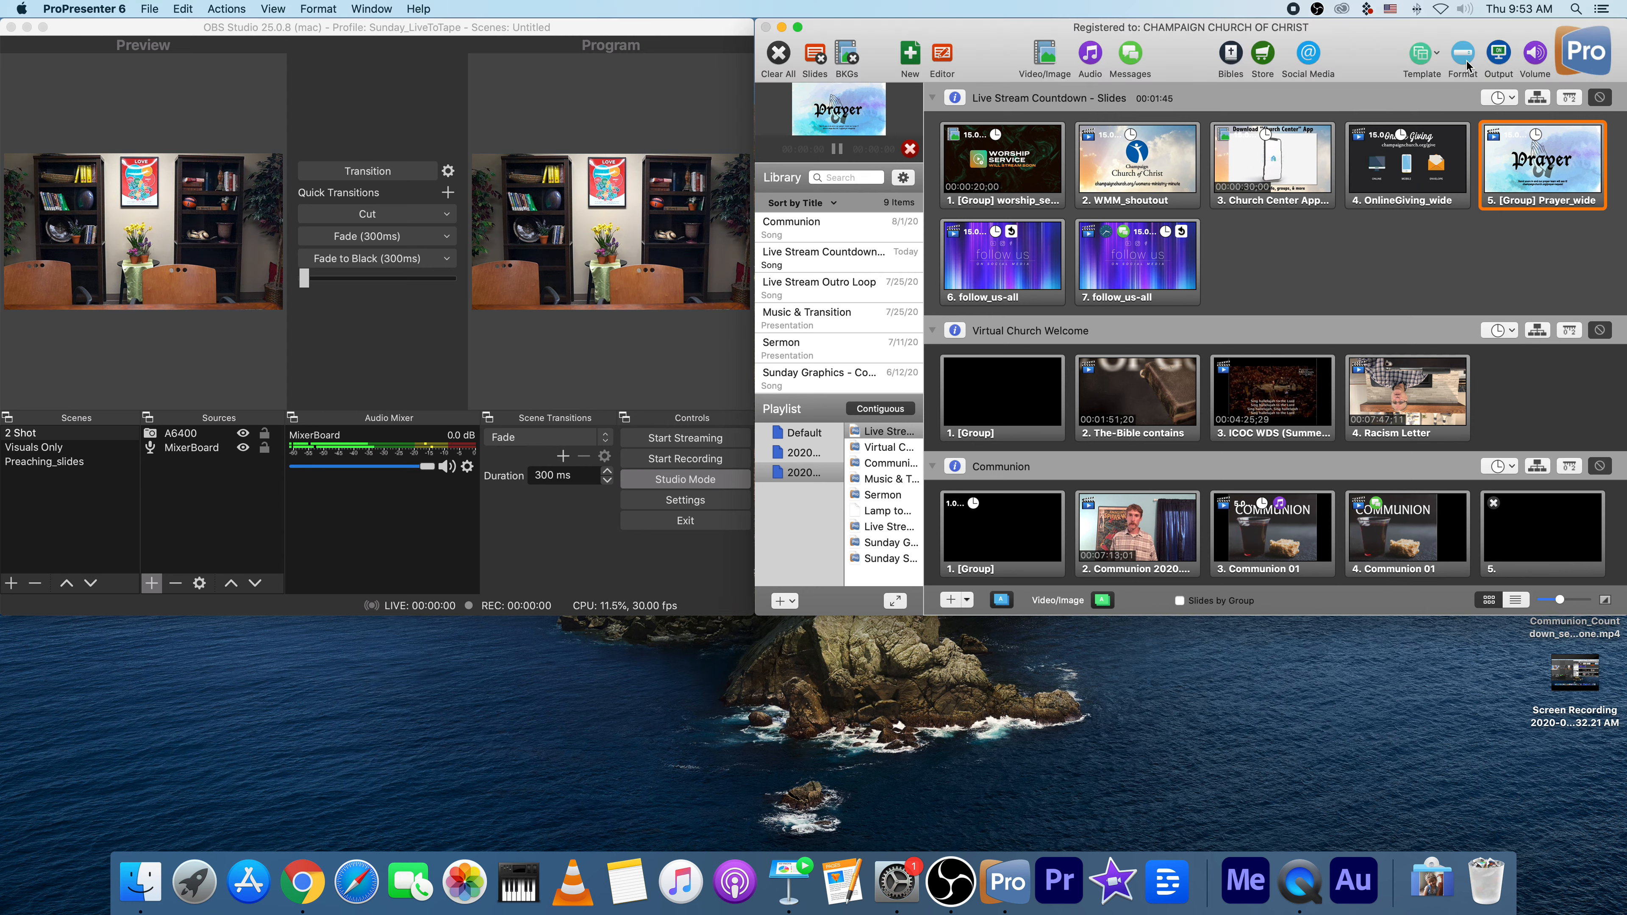
In OBS, transition the Visuals Only scene to Program and load the Preaching_slides scene into Preview
left_click(61, 449)
left_click(352, 179)
left_click(40, 463)
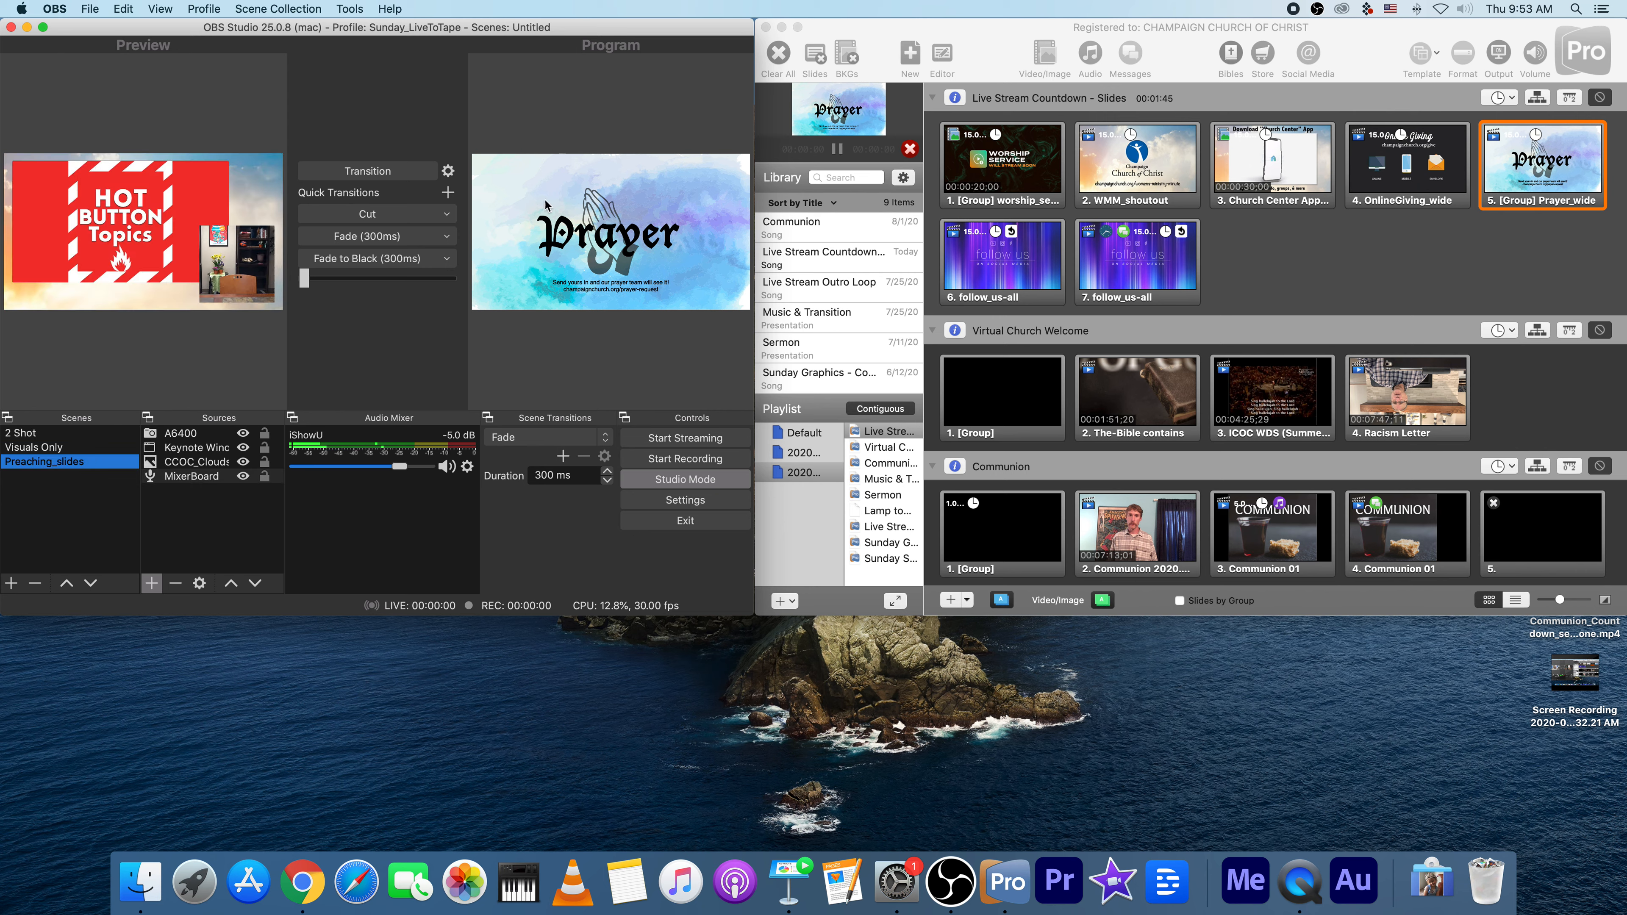
Switch between ProPresenter and Keynote, advancing the slideshow to the 2 Tim 2:14-18 slide and leaving it in Program
left_click(1100, 36)
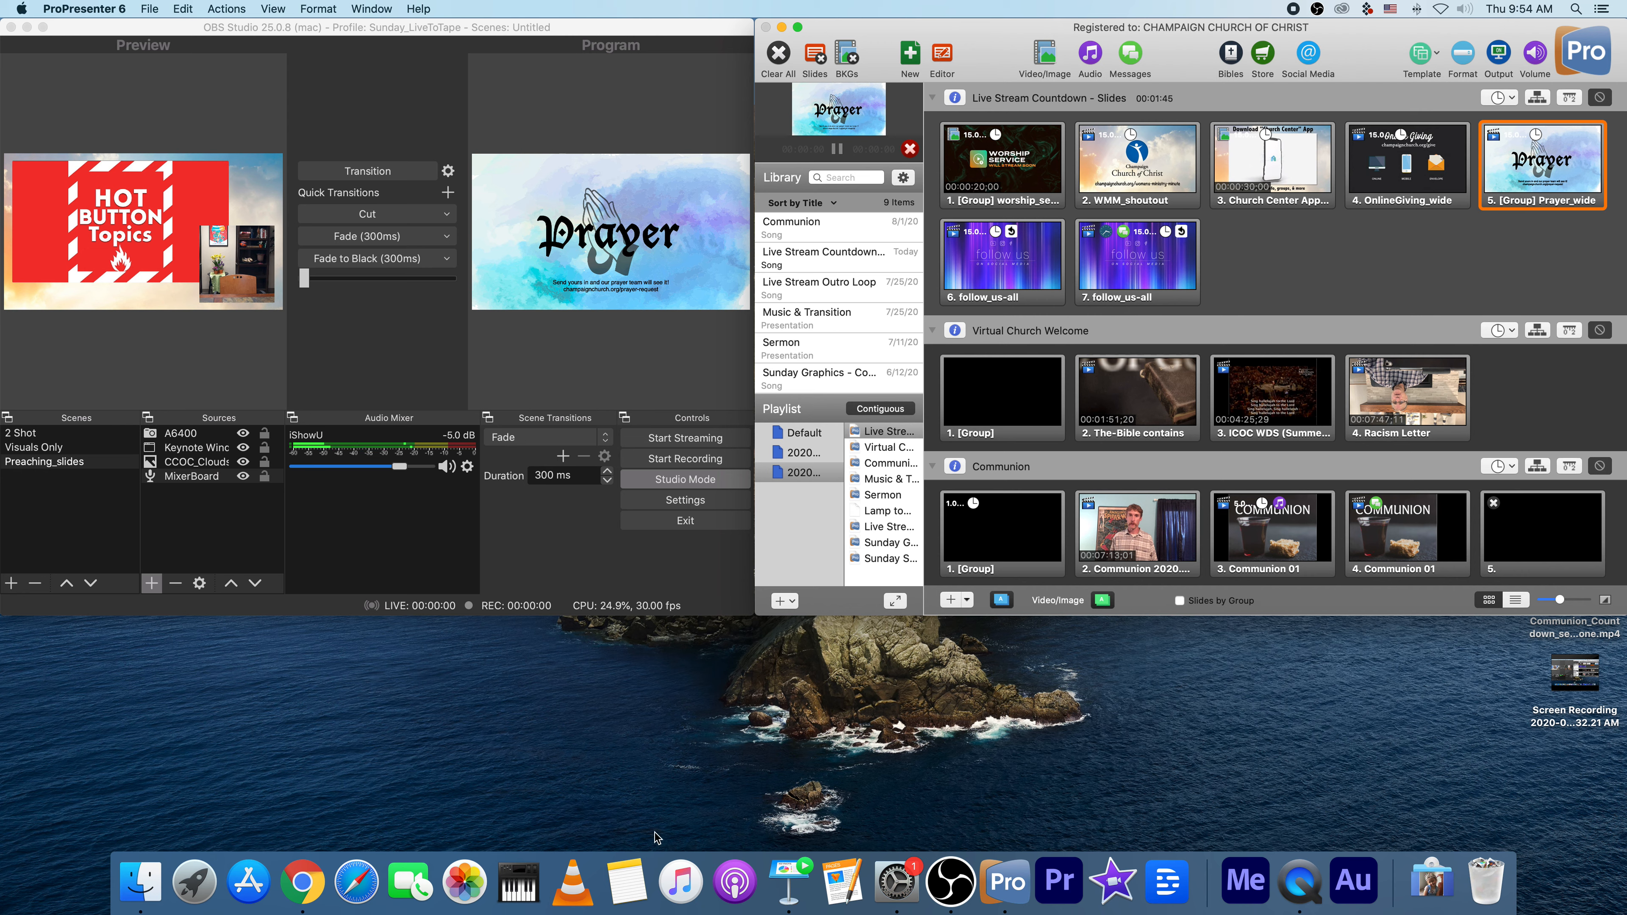
left_click(788, 882)
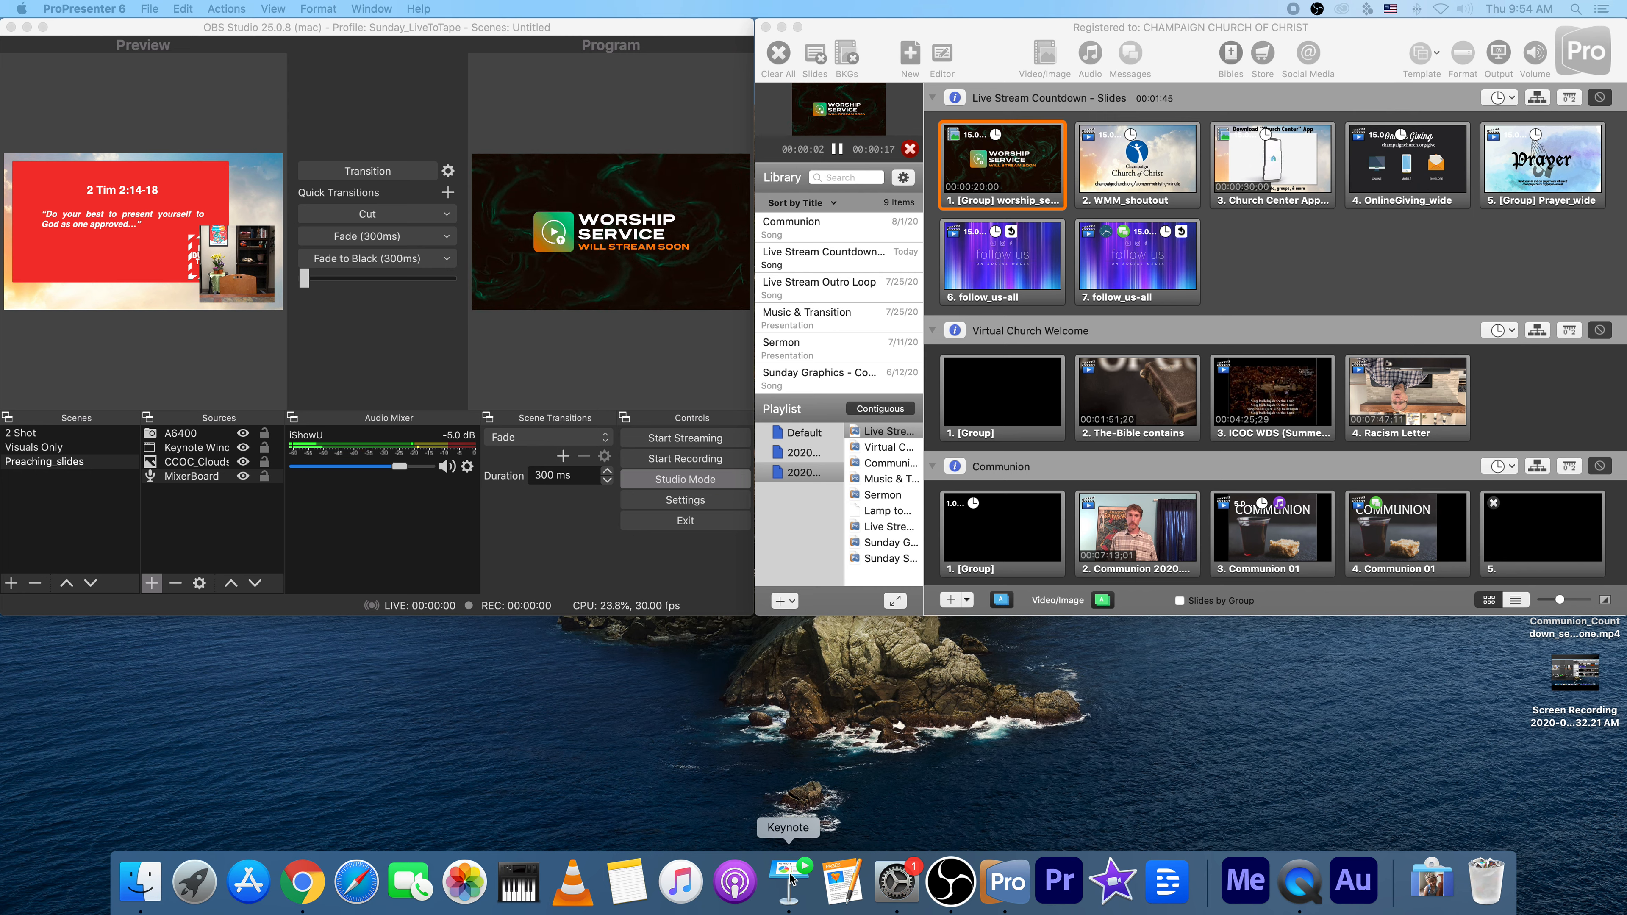
left_click(790, 879)
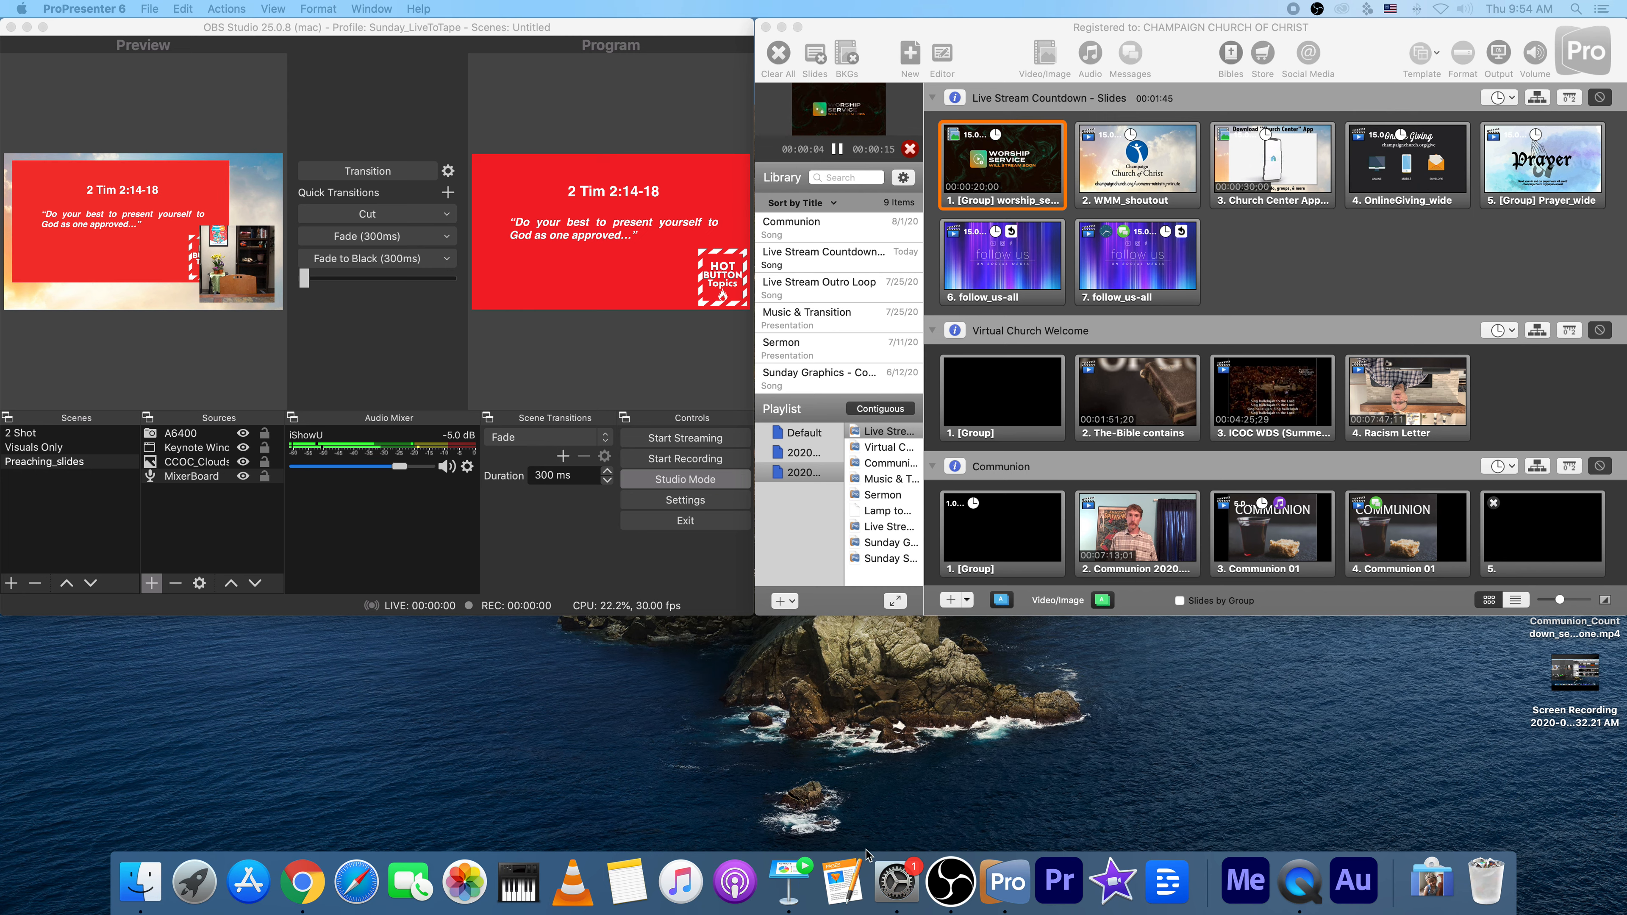